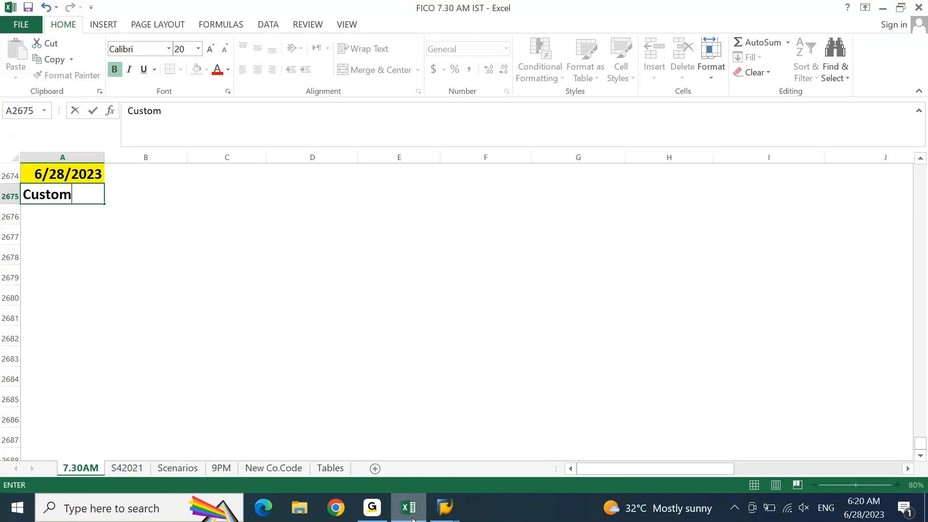
- Finish the entry in cell A2675 so it reads "Customer Normal Payment"
type("Norml")
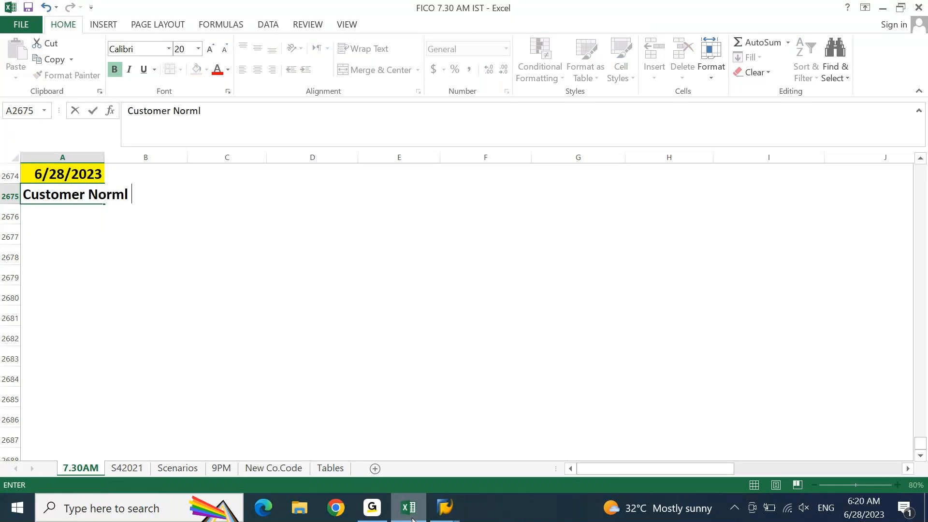
key("BackSpace")
type("al Payment")
key("Return")
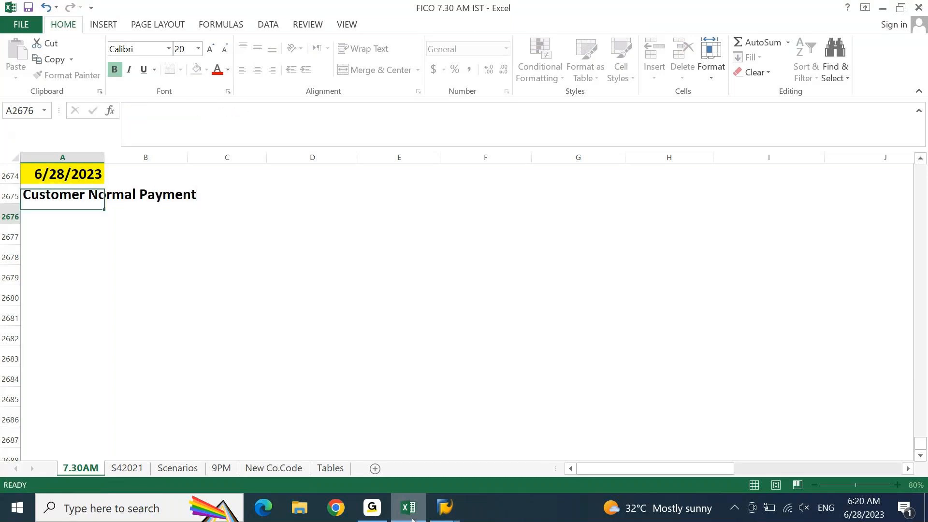
- Fill the heading down into A2676 and change it to "Customer Partial Payment"
key("ctrl+d")
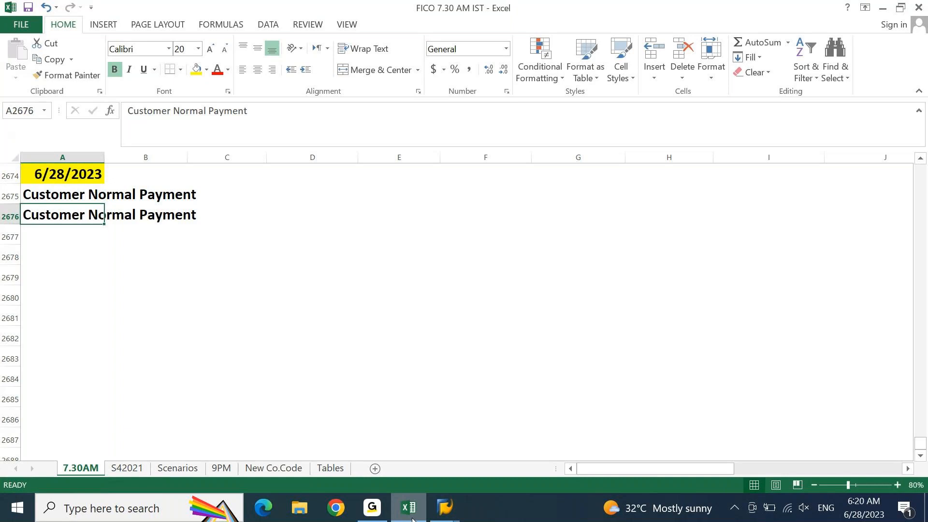
key("F2")
key("ctrl+Left")
key("Left")
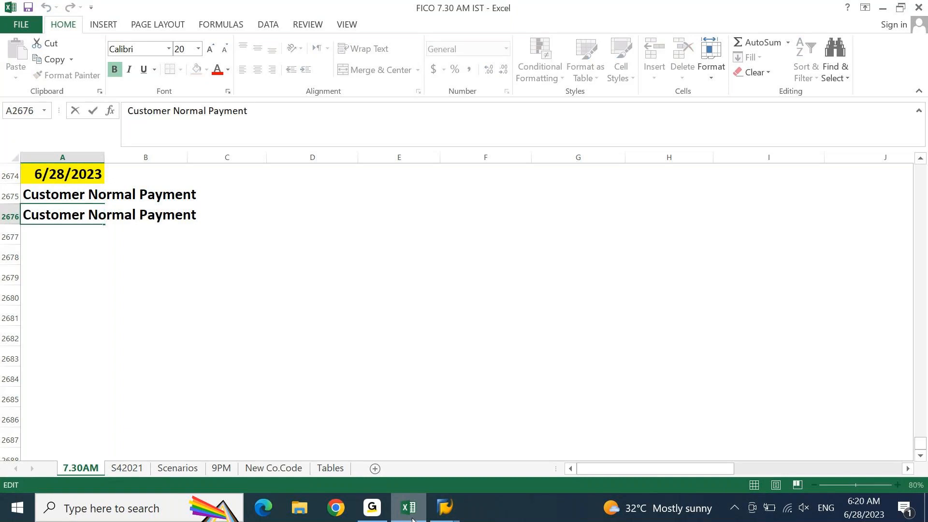
key("ctrl+shift+Left")
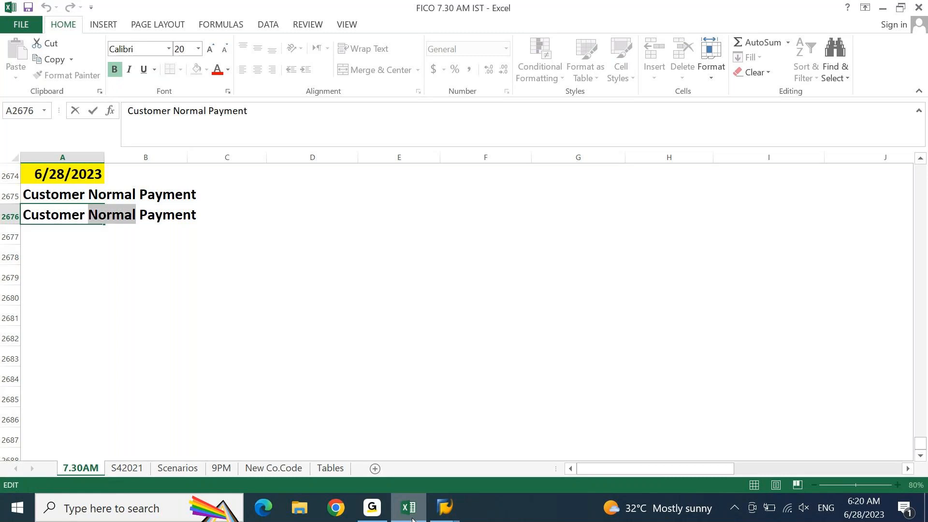
type("Partial")
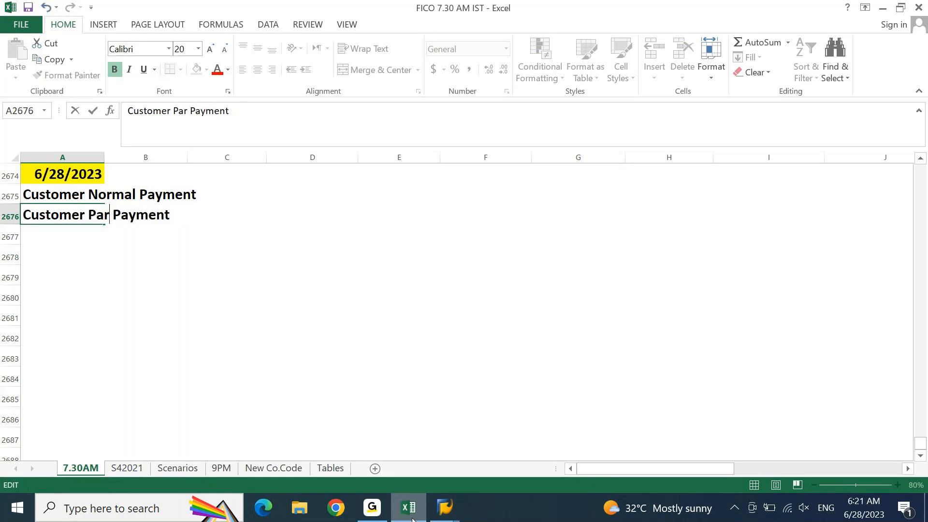
key("Return")
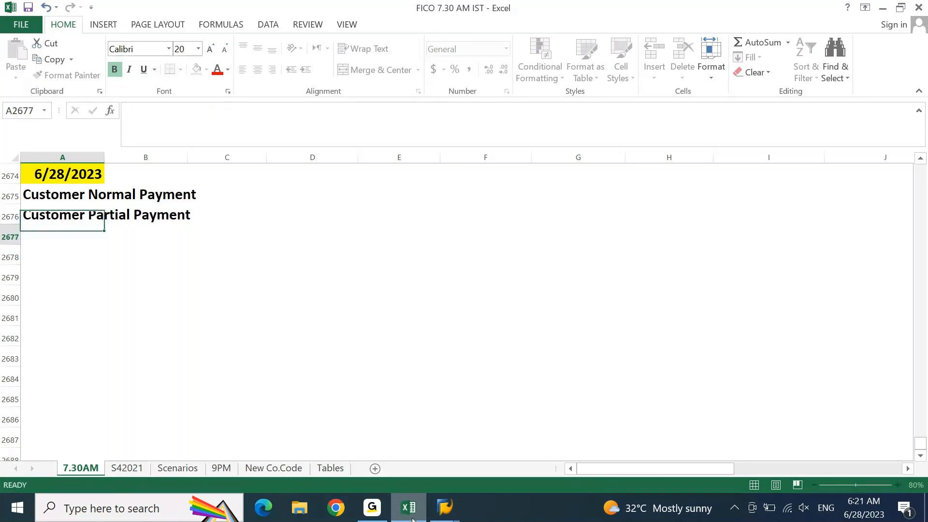
- Fill the partial payment entry down into A2677 and change it to "Customer Residual Payment"
key("ctrl+d")
key("F2")
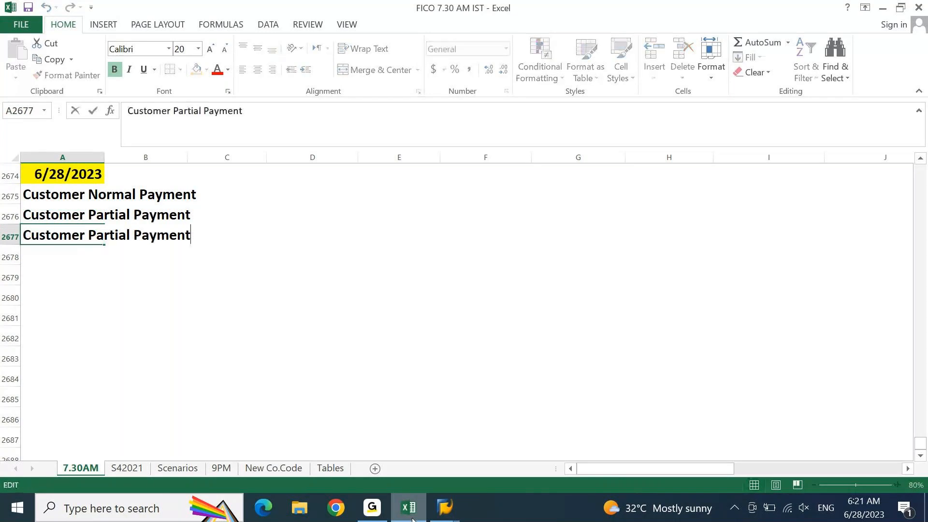
key("ctrl+Left")
key("ctrl+Left")
key("ctrl+shift+Right")
key("shift+Left")
type("Residual")
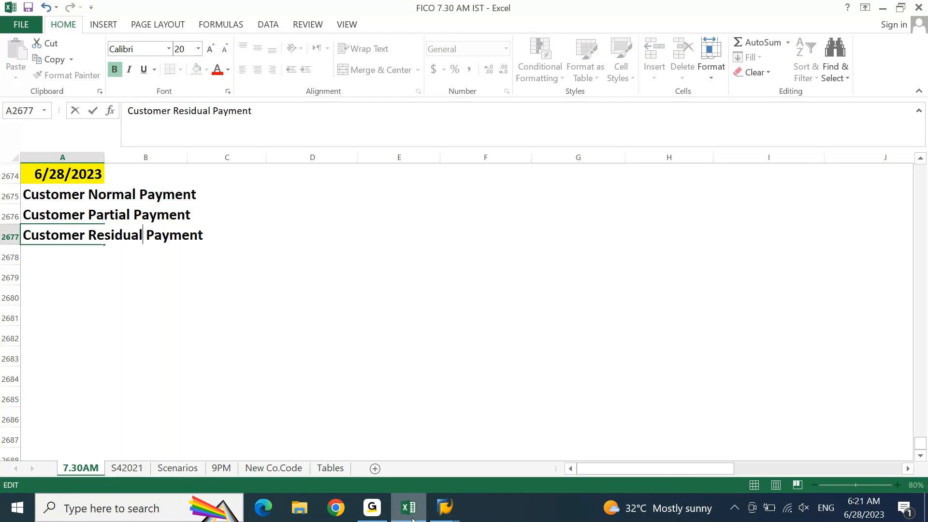
key("Return")
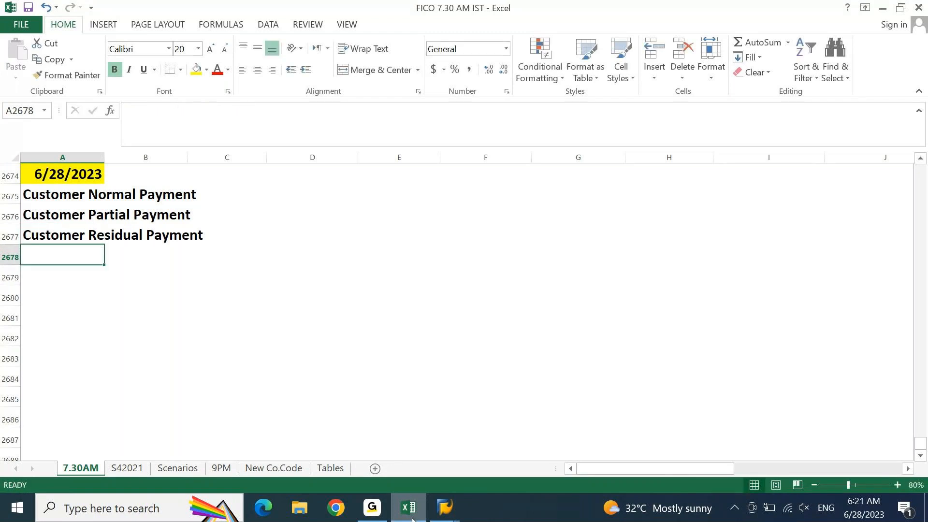
- Fill the residual payment entry down into A2678, change it to "Customer On Account Payment" and select cell A2676
key("ctrl+d")
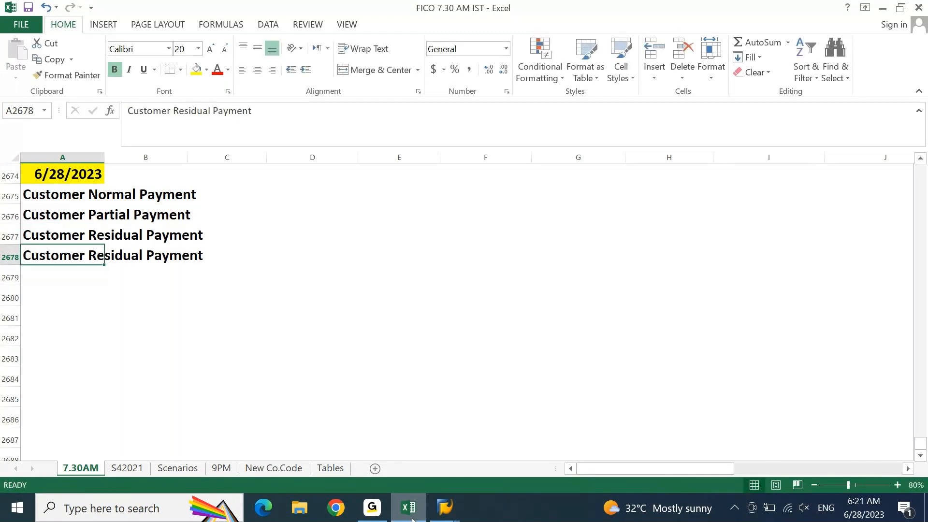
key("F2")
key("ctrl+Left")
key("ctrl+Left")
key("ctrl+shift+Right")
key("shift+Left")
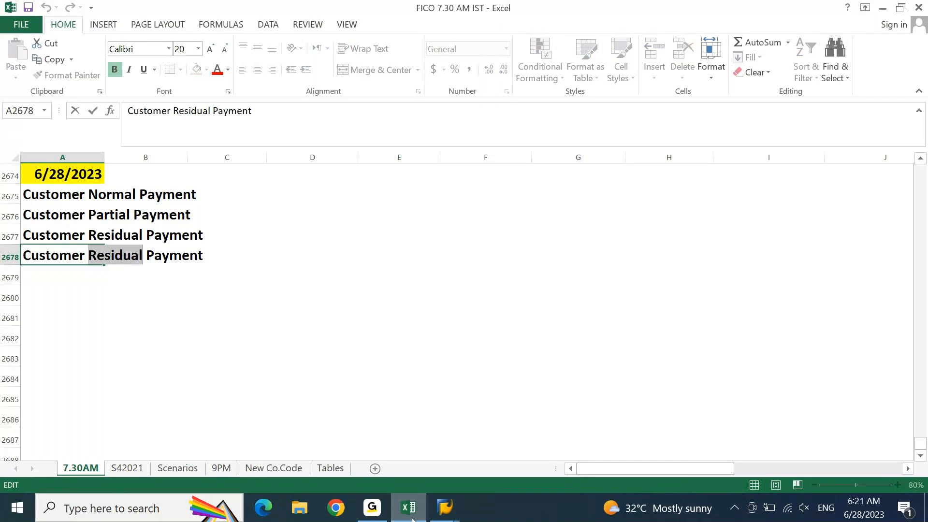
type("On Accoiu")
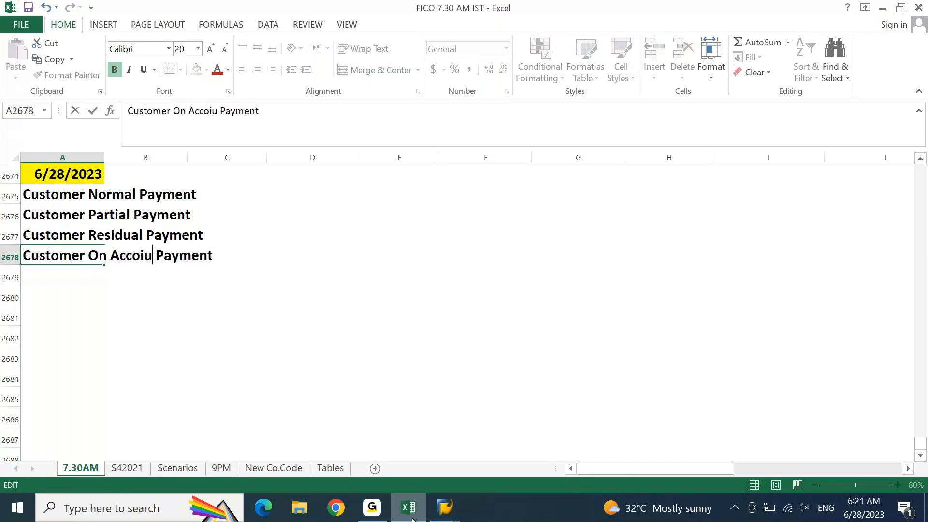
key("BackSpace")
key("BackSpace")
type("unt")
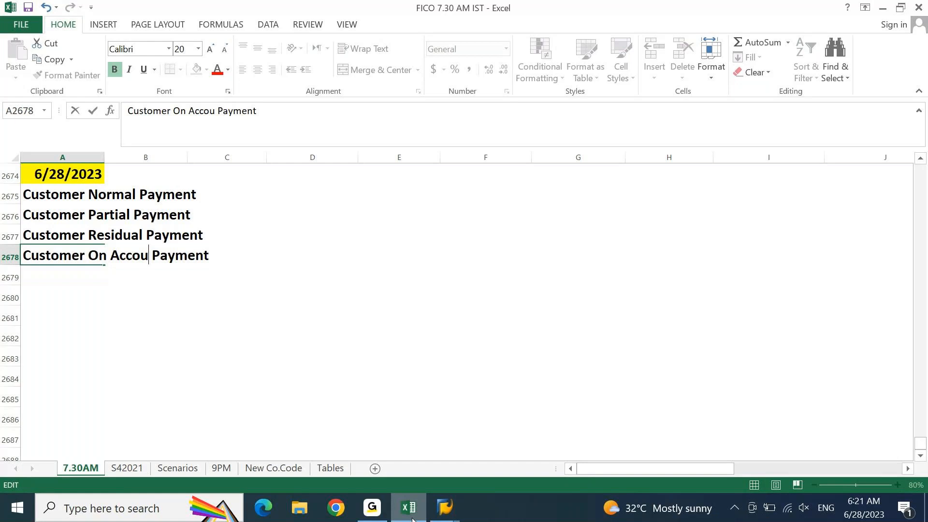
key("Return")
key("Up")
key("Up")
key("Up")
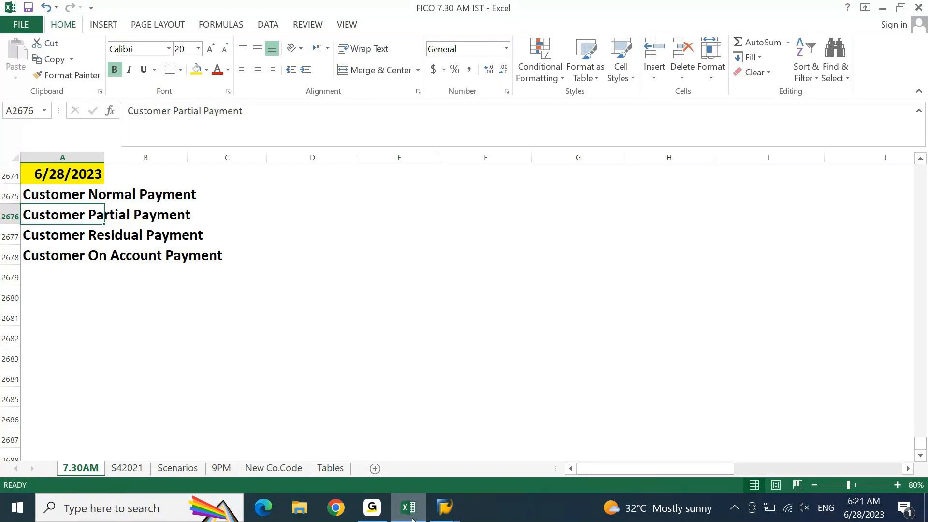
- Switch to the SAP Easy Access session and open transaction FBL5N for customer line items
mouse_move(448, 497)
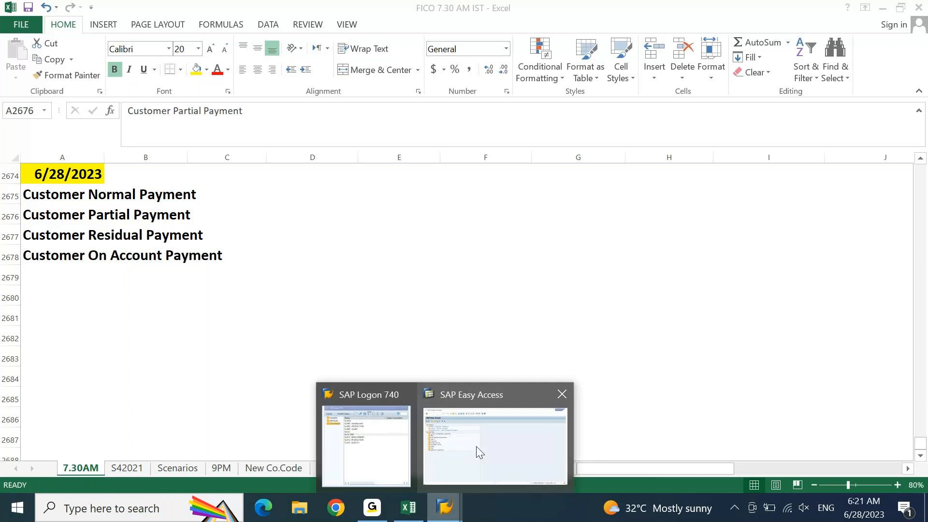
left_click(477, 449)
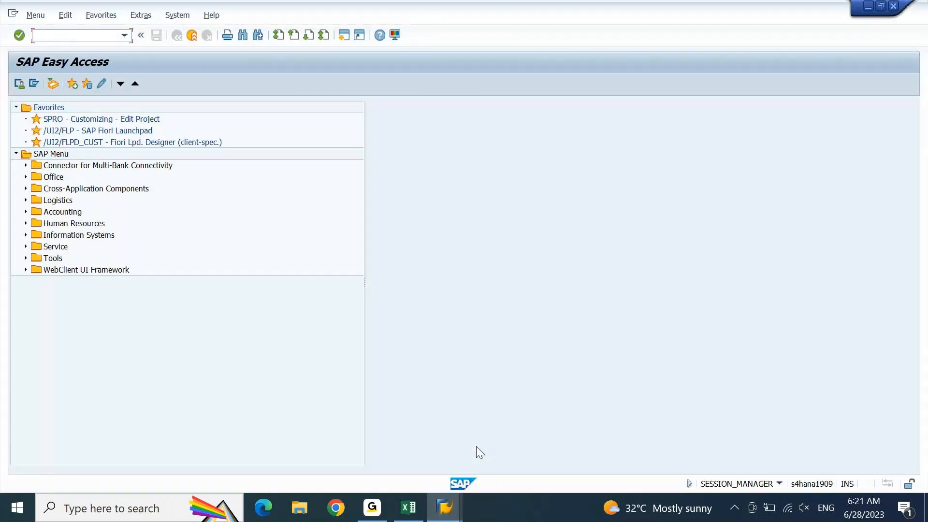
key("alt+Tab")
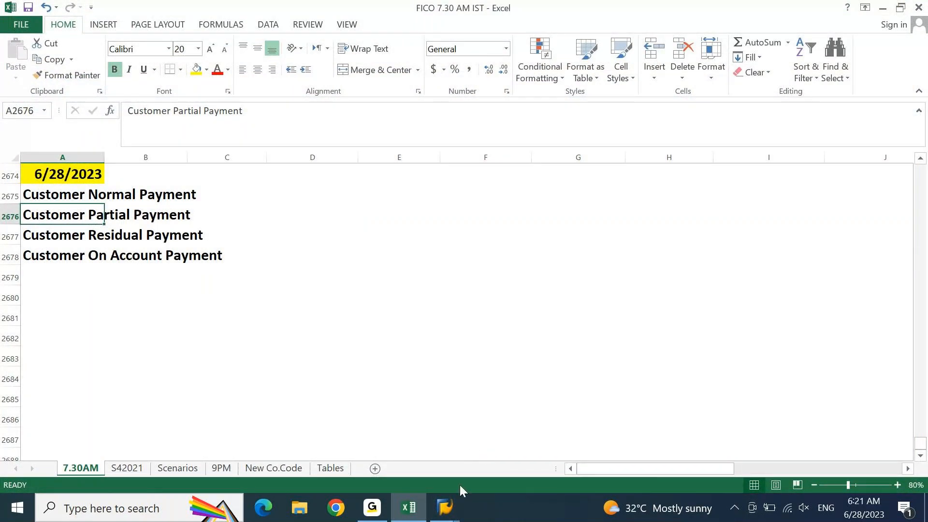
mouse_move(445, 507)
left_click(471, 465)
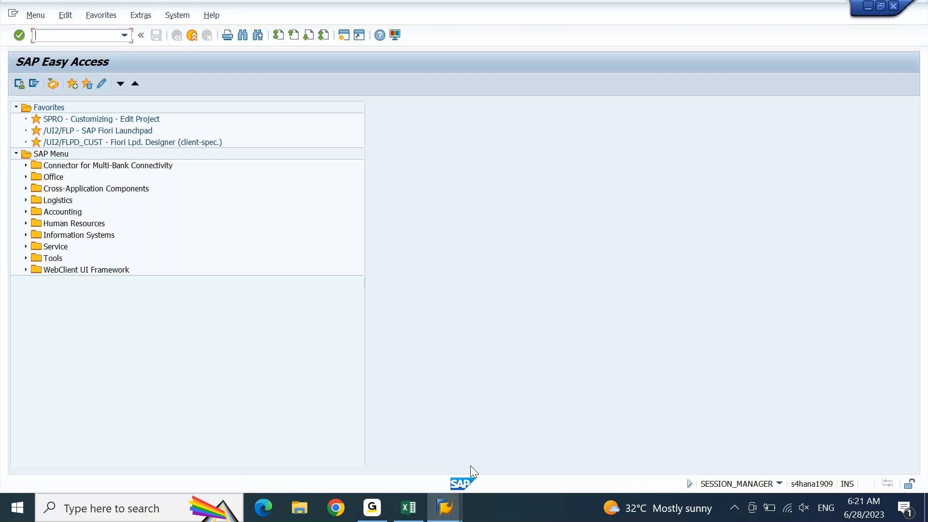
type("fbl5n")
key("Return")
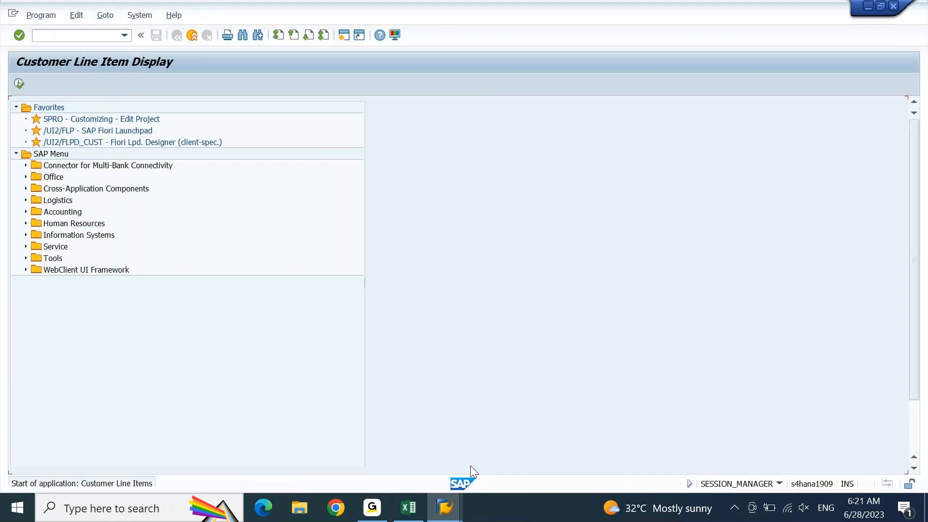
- Run the customer line item display for company code DEIN with the customer's account number
key("Down")
type("DEIN")
key("Up")
key("ctrl+v")
key("F8")
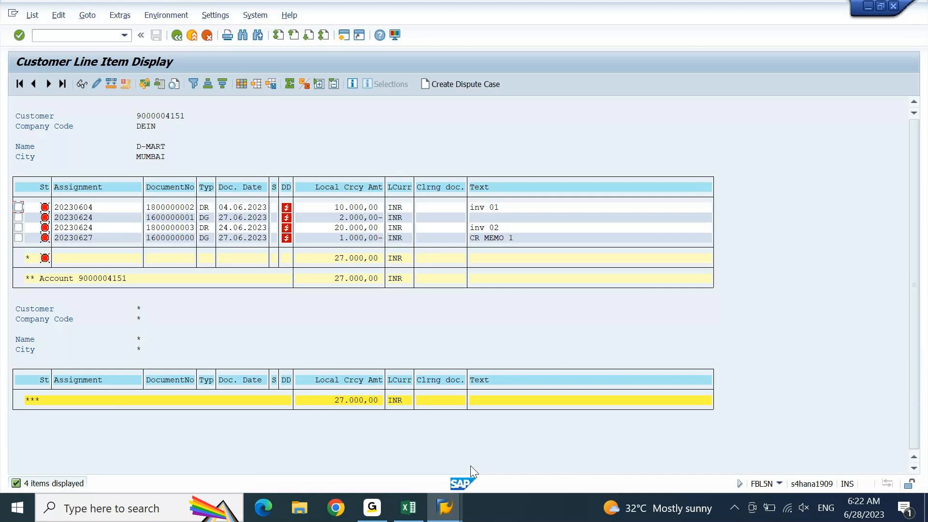
- Mark the "inv 01" line item and apply the layout that includes the Inv. Ref. column
left_click(18, 206)
left_click(366, 210)
left_click(256, 84)
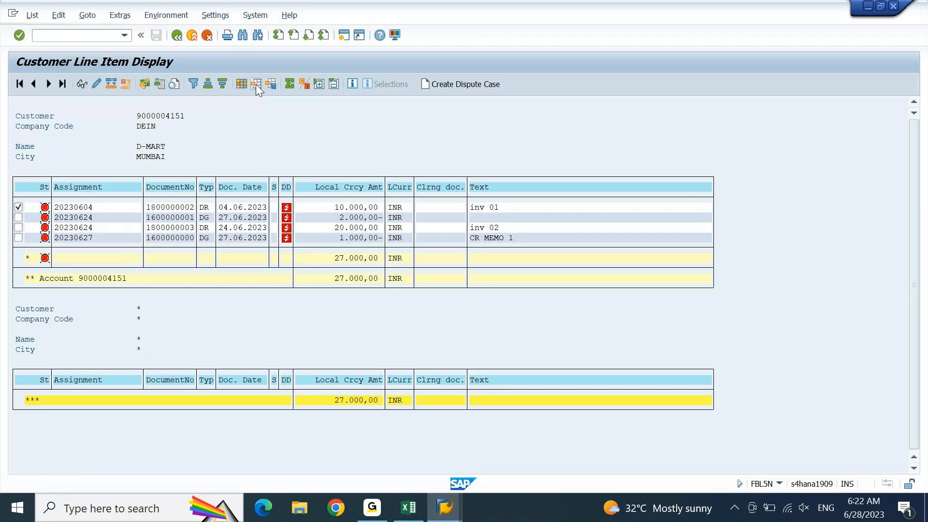
double_click(66, 167)
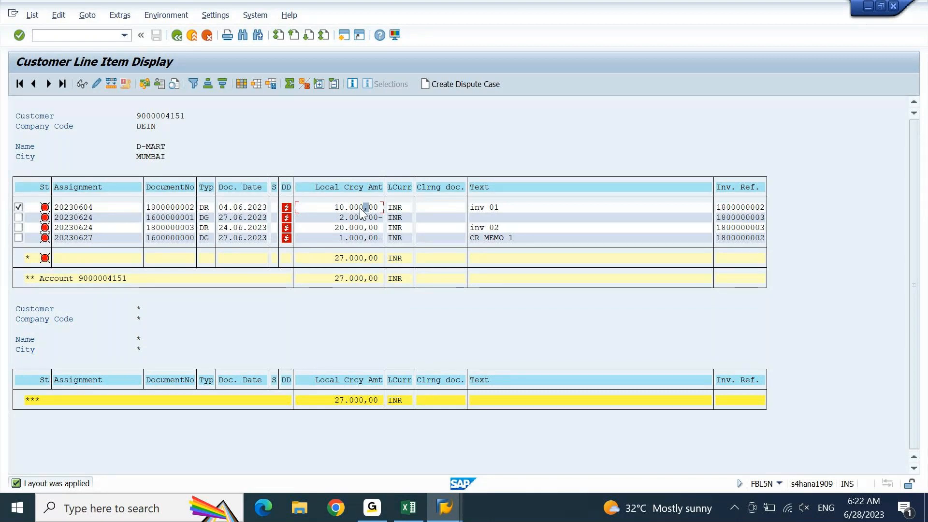
- Open a new session and start transaction F-28 for posting incoming payments
left_click(488, 471)
left_click(344, 36)
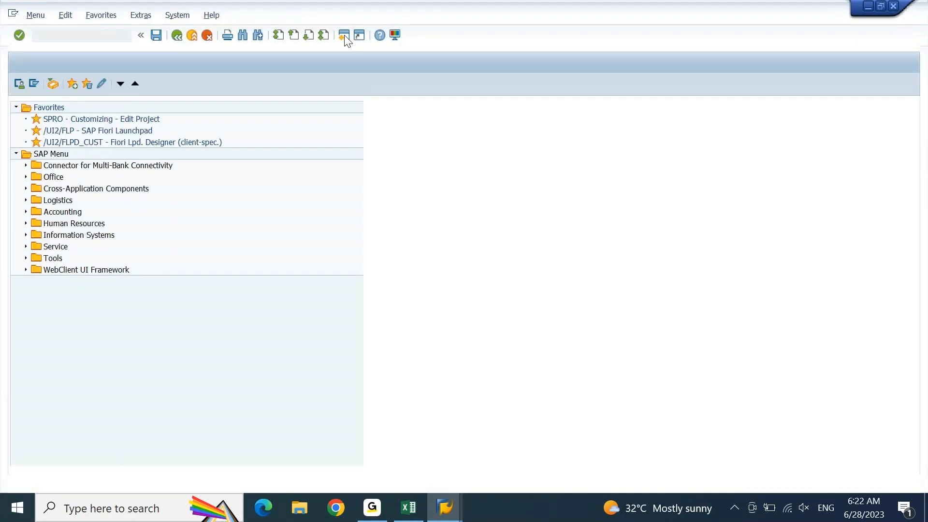
type("f-28")
key("Return")
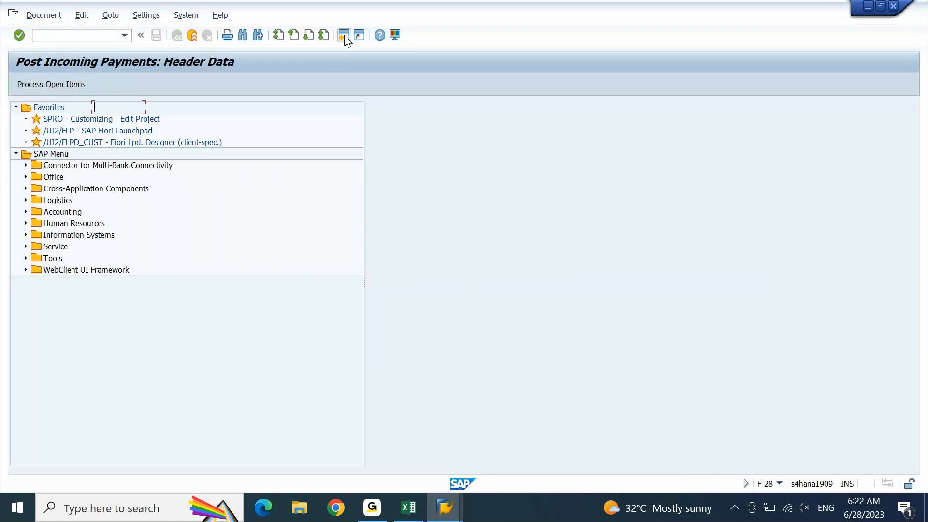
- Copy the posting date 28.06.2023 into the document date of the payment header
key("Down")
key("shift+End")
key("ctrl+c")
key("Home")
key("Up")
key("ctrl+v")
key("Down")
key("Down")
key("Down")
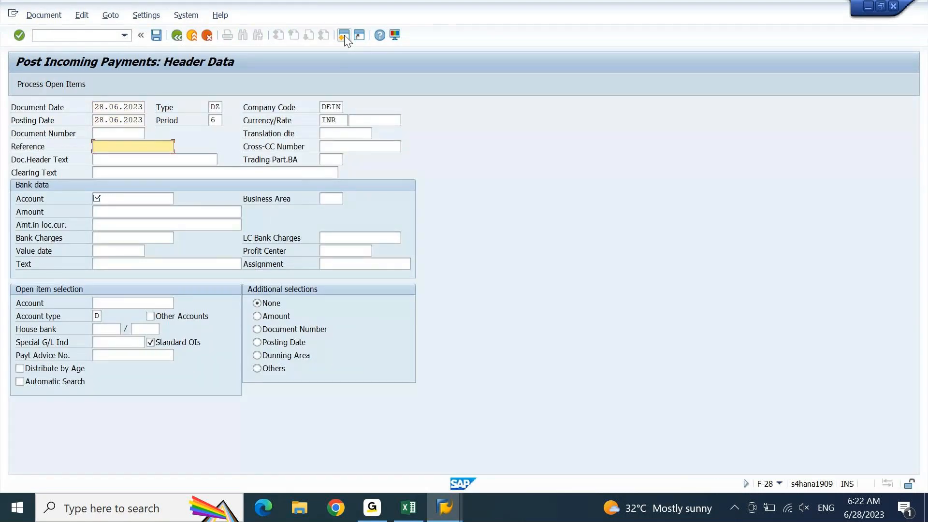
- Set the payment's reference, document header text and clearing text all to "Part Pay 01"
type("part")
key("Down")
key("Return")
key("BackSpace")
type("1")
key("shift+Home")
key("ctrl+c")
key("Tab")
key("ctrl+v")
key("Tab")
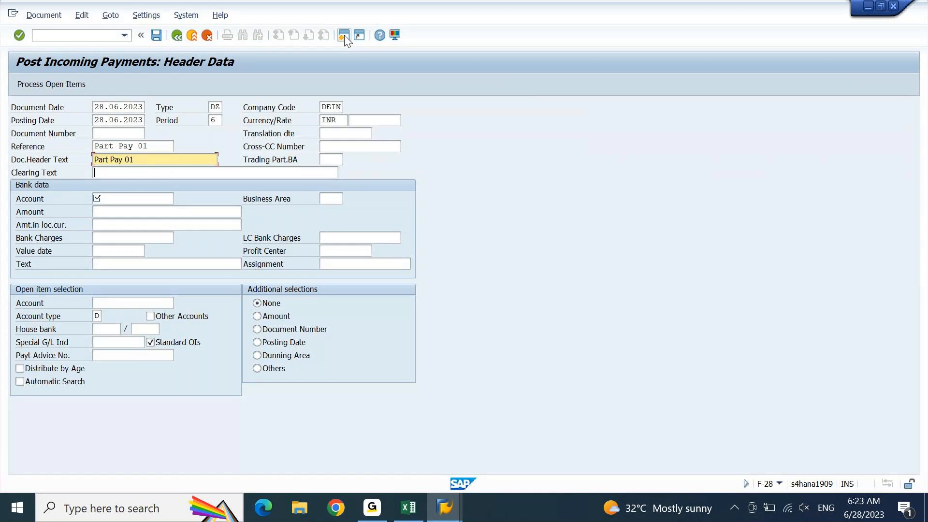
key("ctrl+v")
- Fill in the bank data with the bank's G/L account number and an amount of 3000
key("Tab")
key("Return")
key("BackSpace")
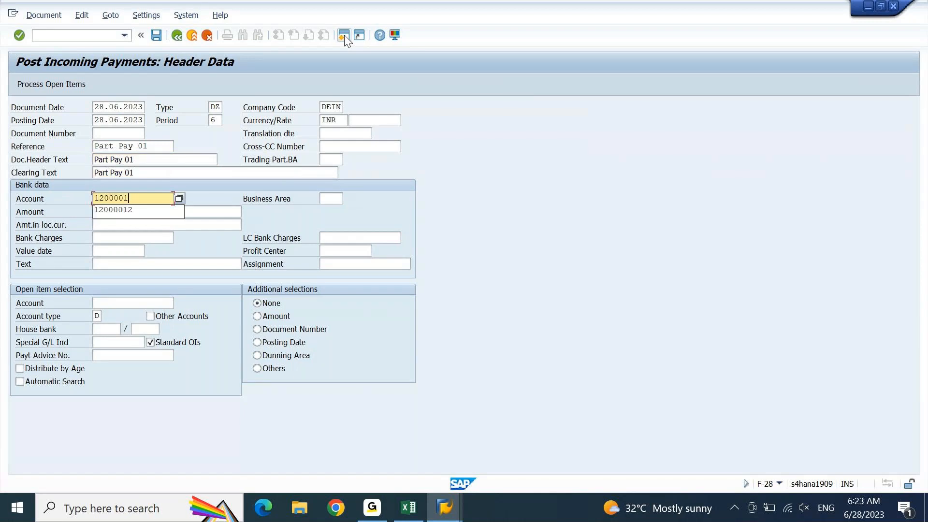
type("1")
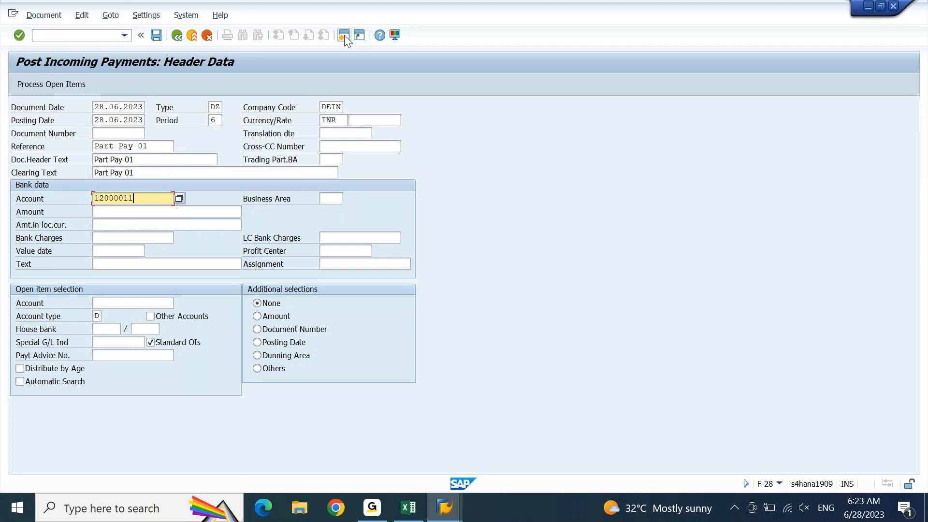
key("Tab")
type("3000")
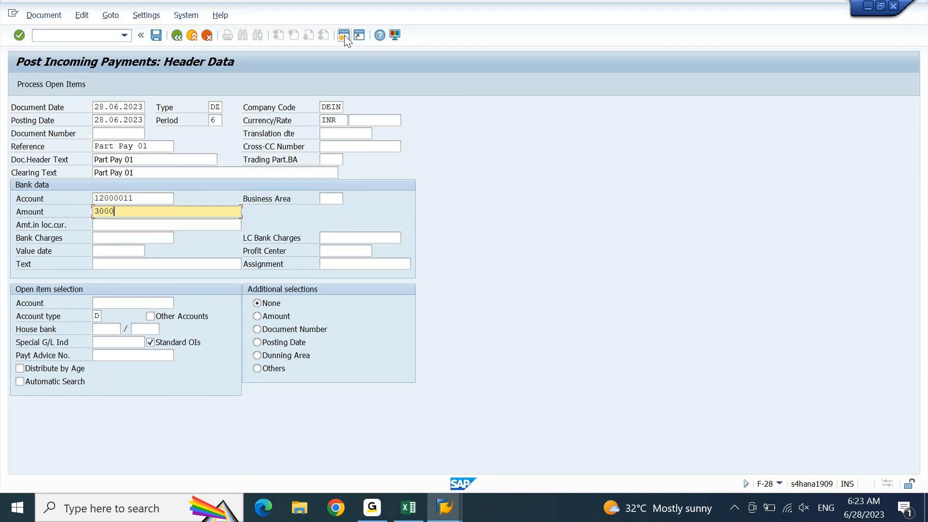
- Set the line text in the bank data to "part pay 01"
key("Tab")
key("Tab")
key("Tab")
key("Tab")
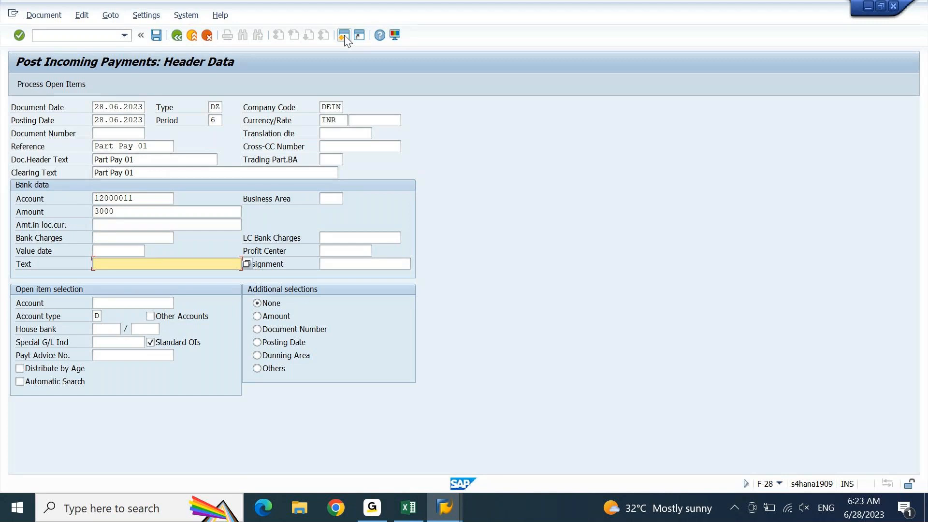
type("p")
key("Down")
key("Down")
key("Return")
key("Tab")
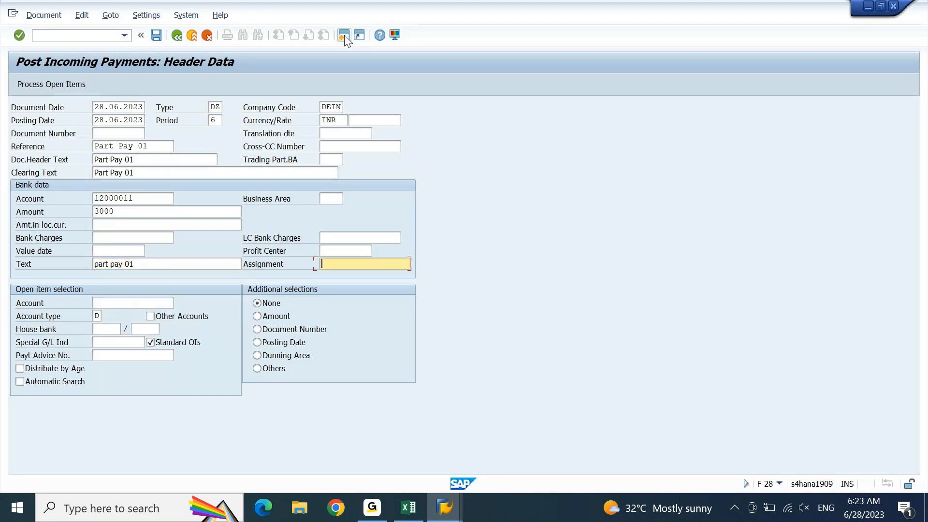
- Try to copy the customer number from the customer line item display into the open item selection account of the payment
key("shift+Tab")
key("shift+Tab")
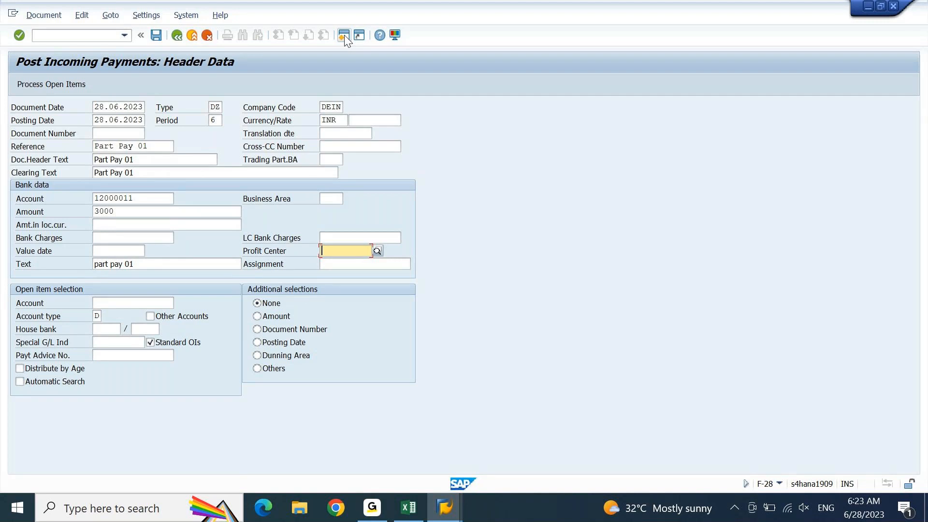
key("Tab")
key("Tab")
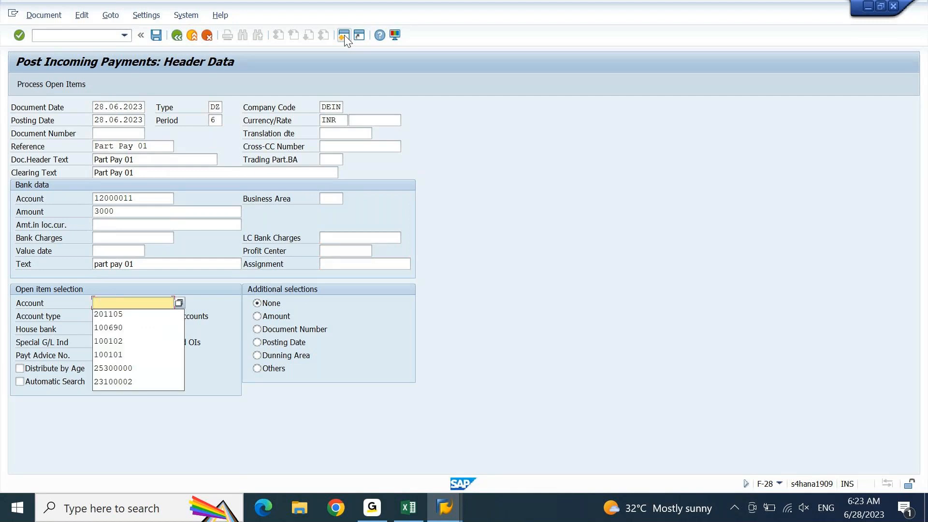
key("BackSpace")
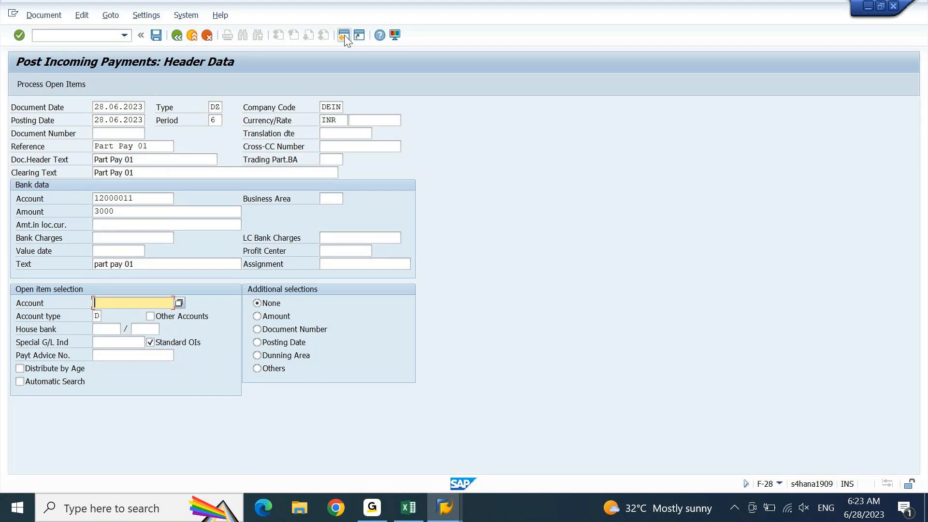
left_click(344, 36)
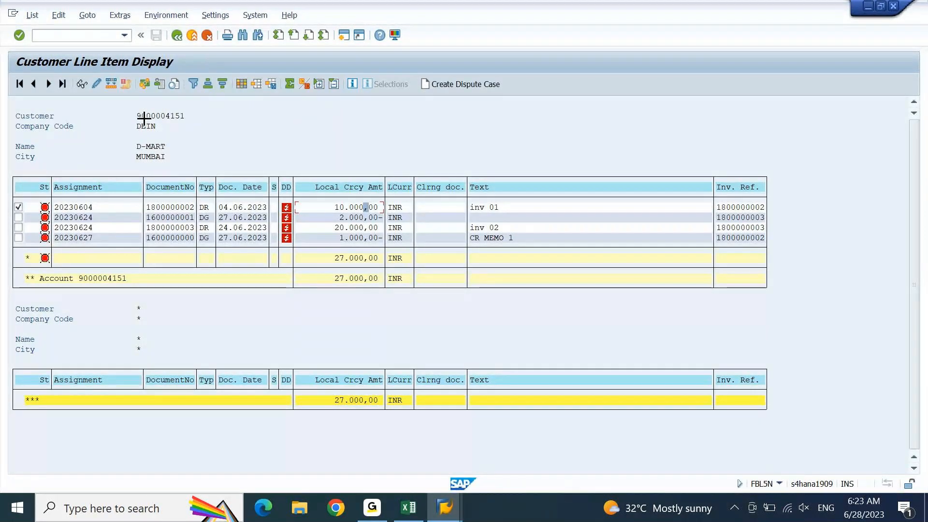
left_click_drag(137, 115, 192, 109)
key("ctrl+c")
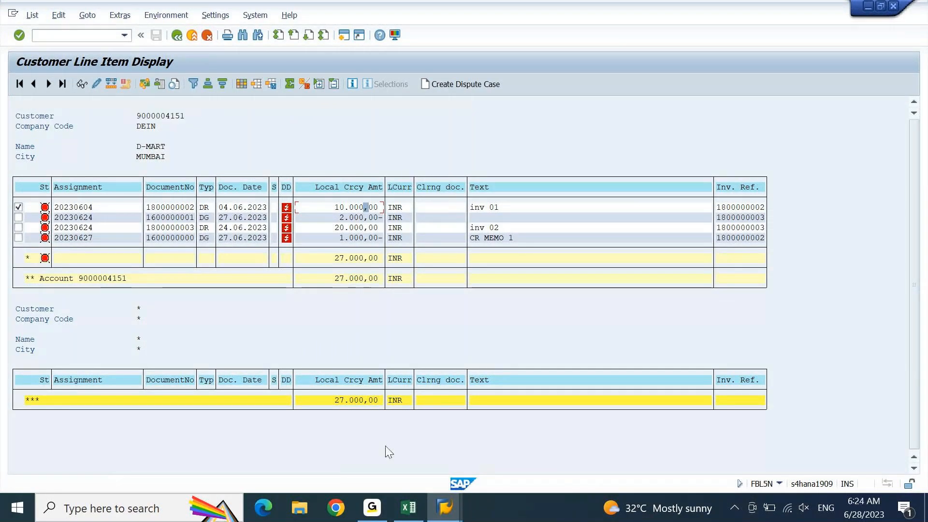
left_click(445, 508)
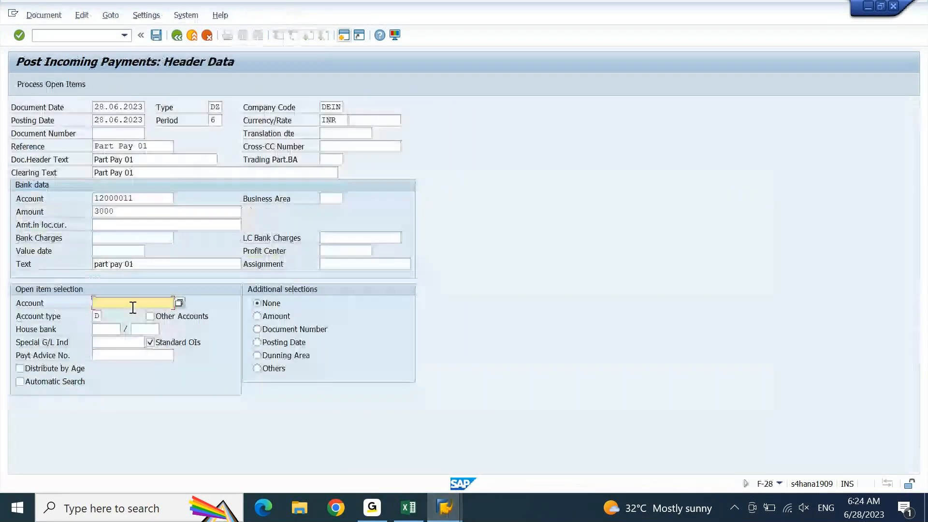
left_click(133, 306)
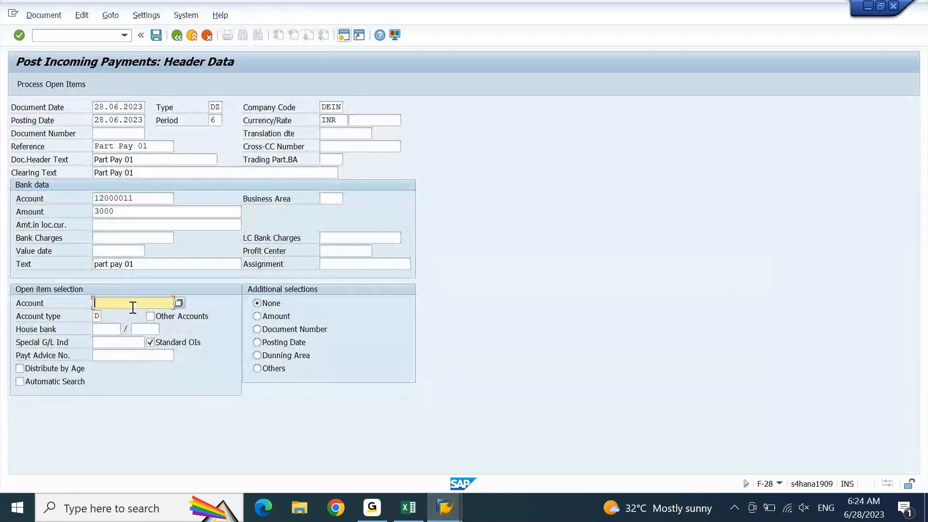
key("Tab")
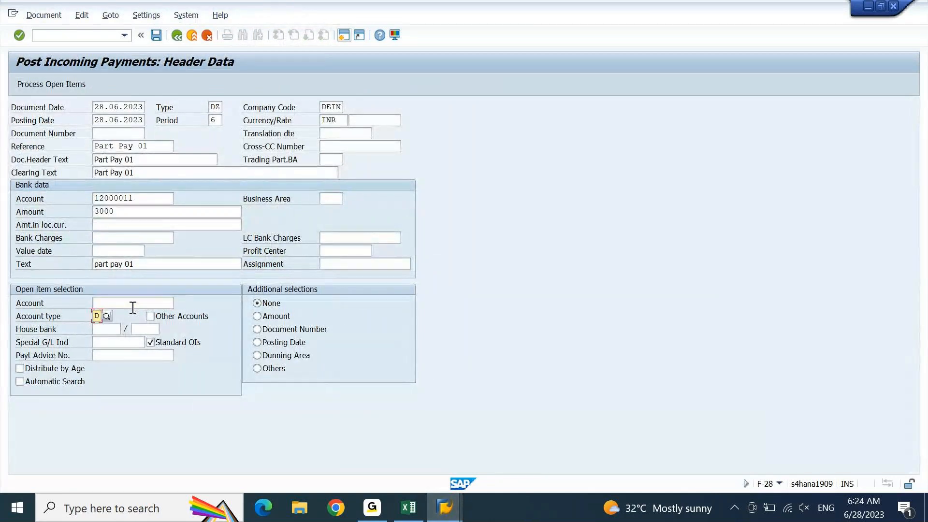
- Copy the customer number from the line item display into the payment's open item selection account and process the open items
key("alt+Tab")
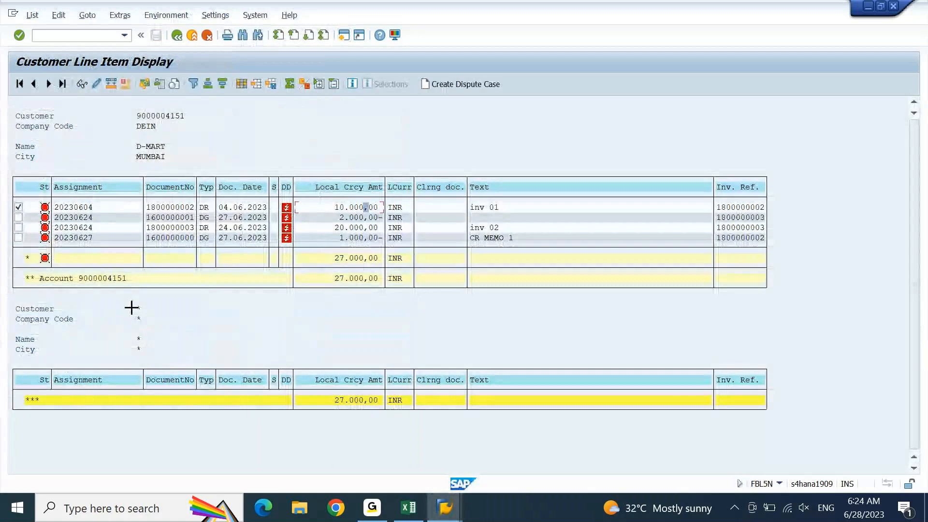
key("ctrl+y")
left_click_drag(185, 107, 193, 118)
key("alt+Tab")
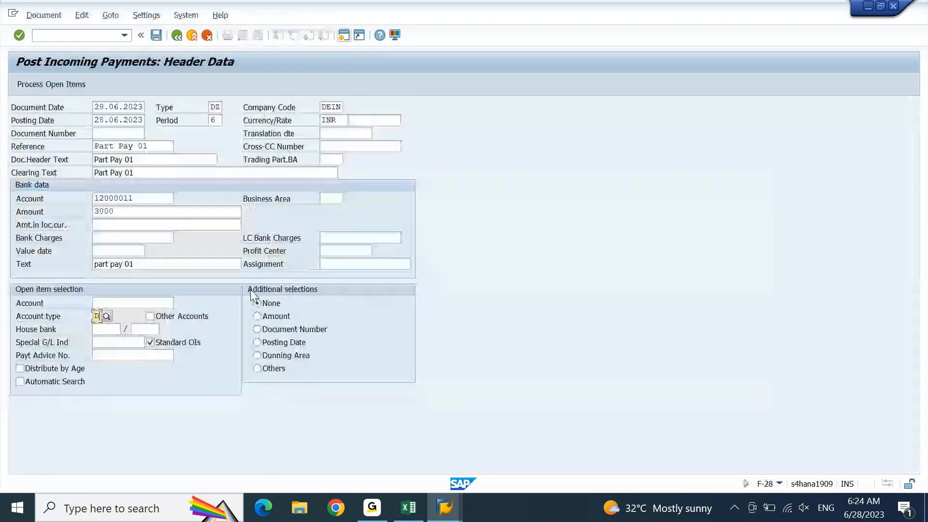
key("shift+Tab")
key("ctrl+v")
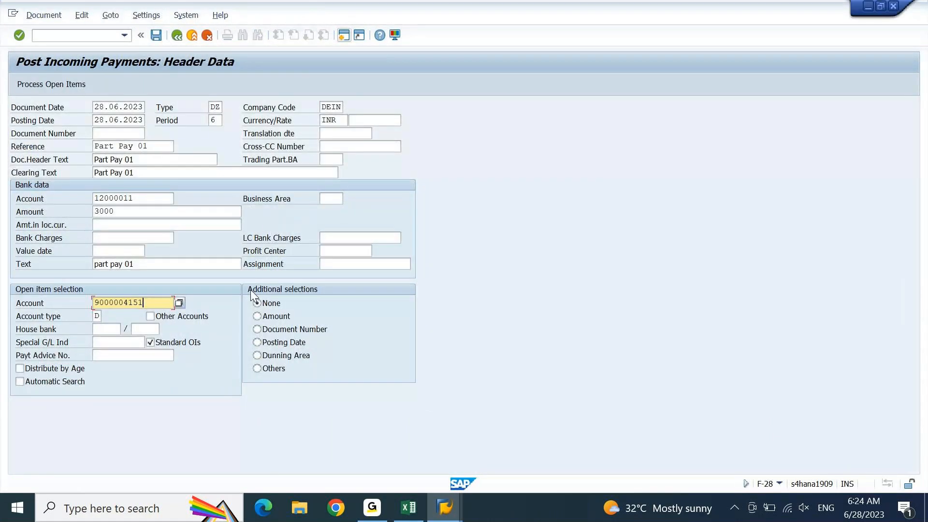
left_click(58, 86)
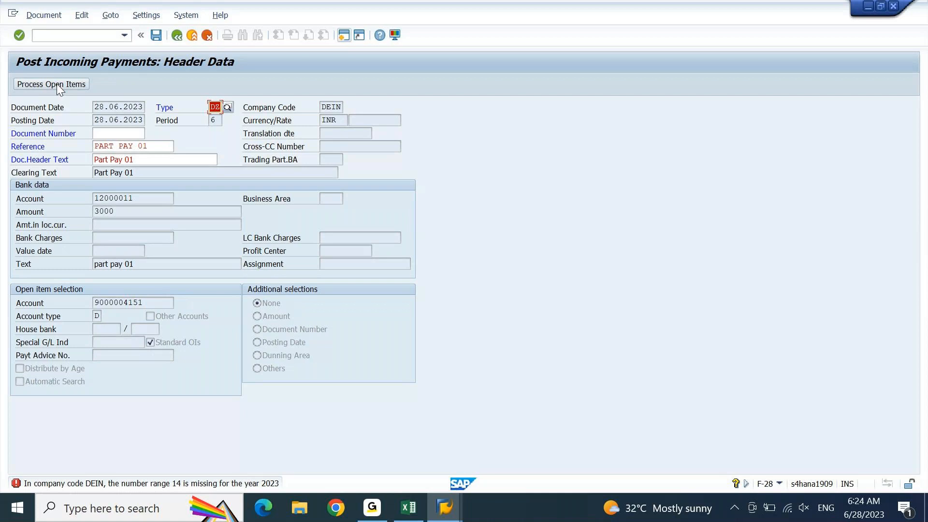
- Start transaction FBN1 and open the accounting document number range intervals of company code DEIN for editing
key("F3")
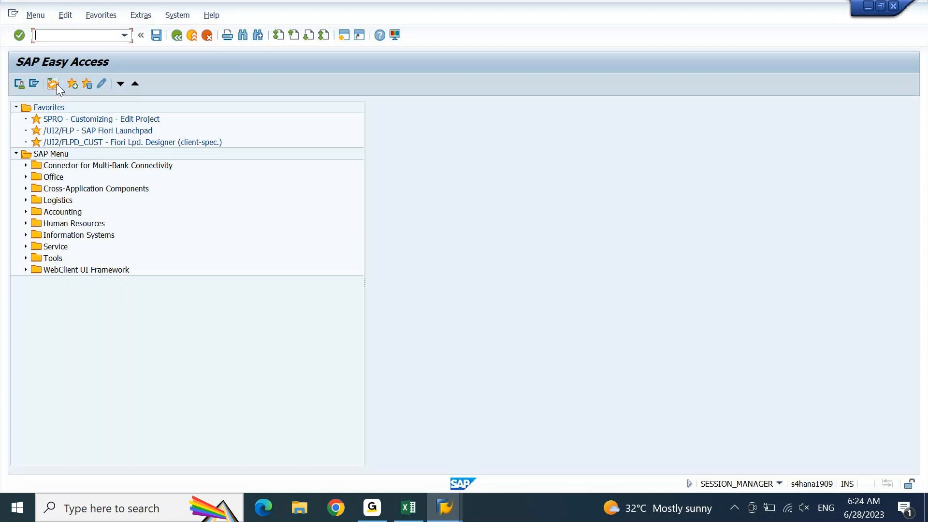
type("fbn1")
key("Return")
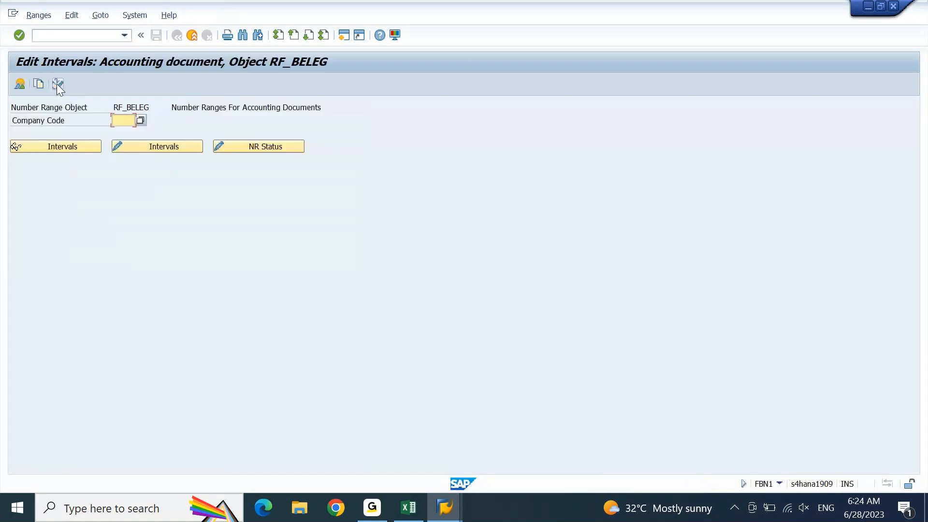
key("space")
key("Down")
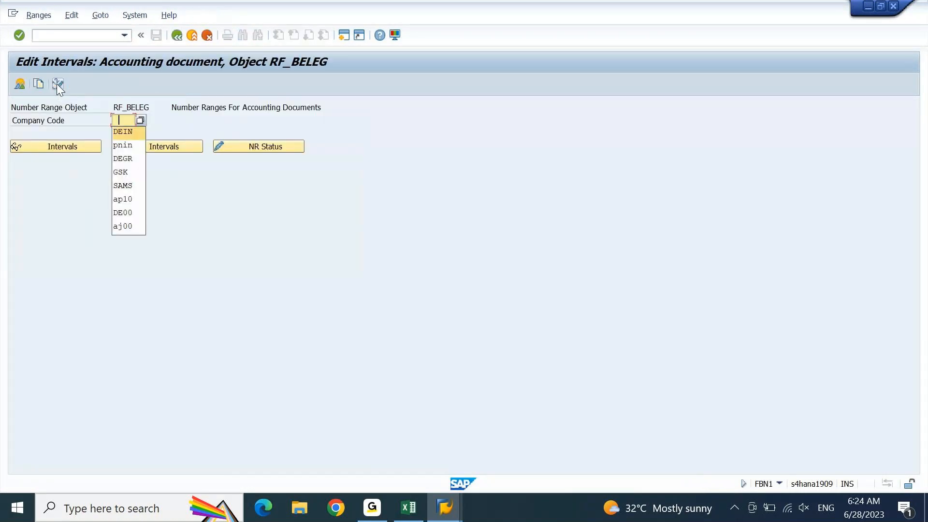
key("Return")
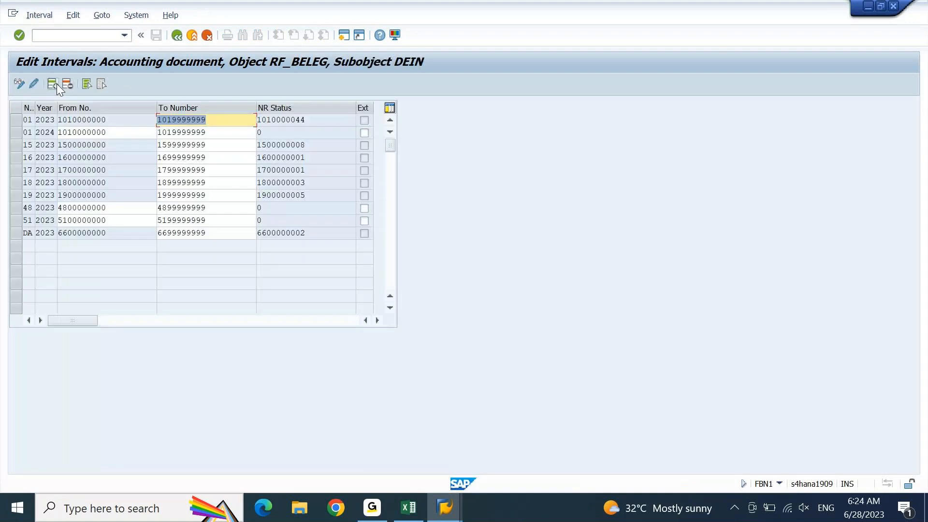
left_click(57, 80)
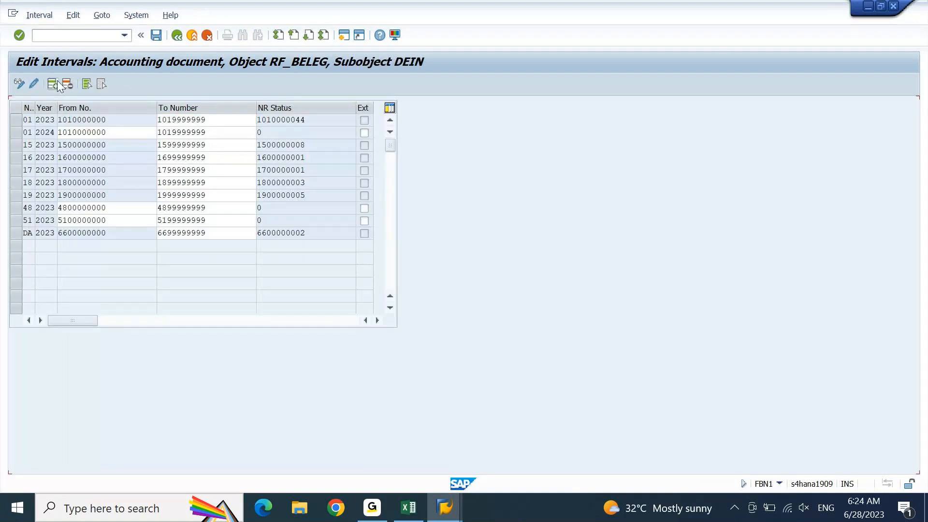
type("14")
key("Tab")
type("2023")
key("Tab")
type("1400000000")
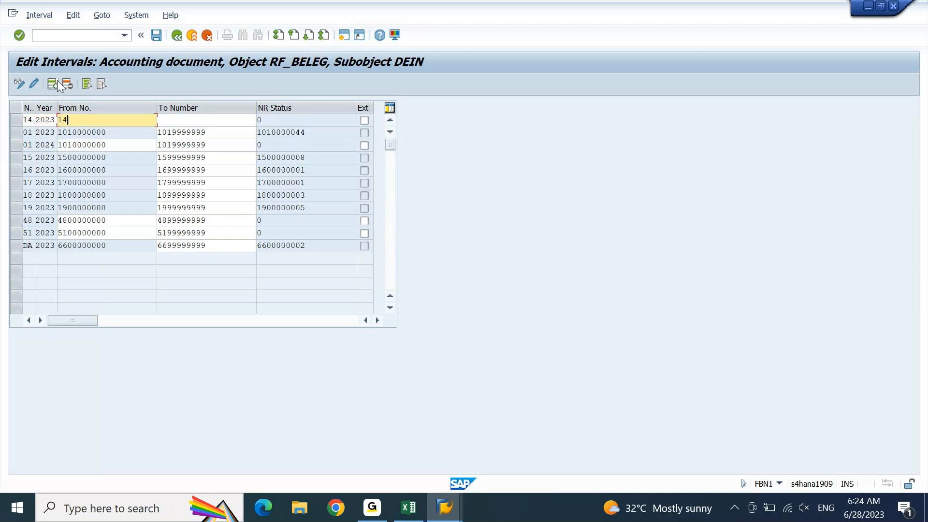
key("Tab")
type("1499999999")
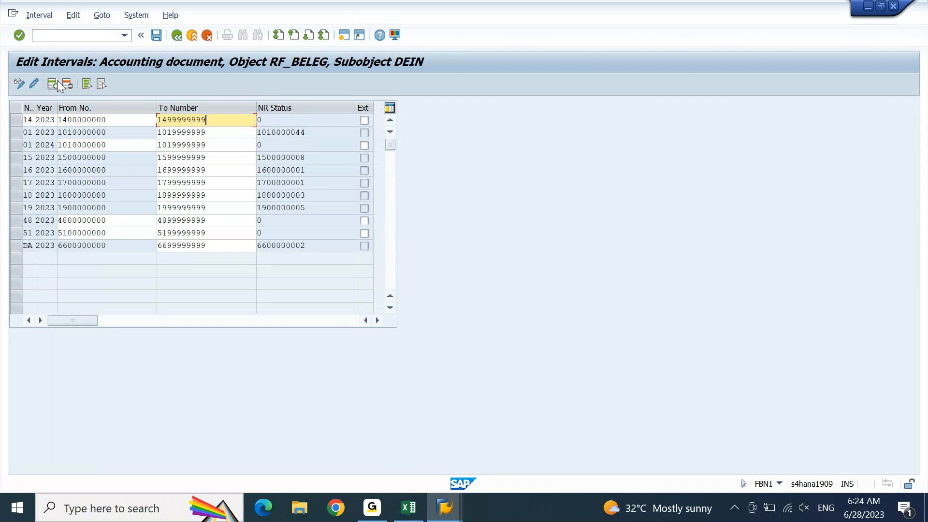
- Save the new number range interval, accept the transport notice and leave the interval maintenance
key("ctrl+s")
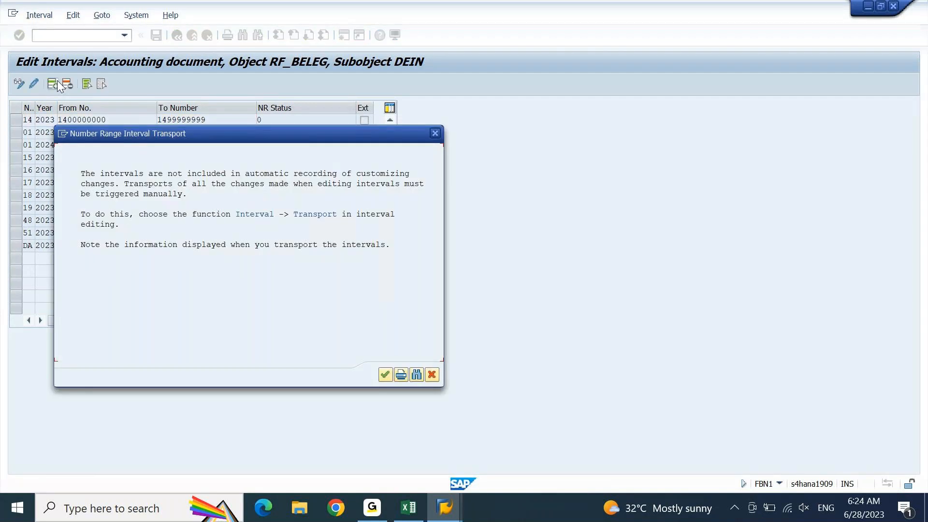
key("Return")
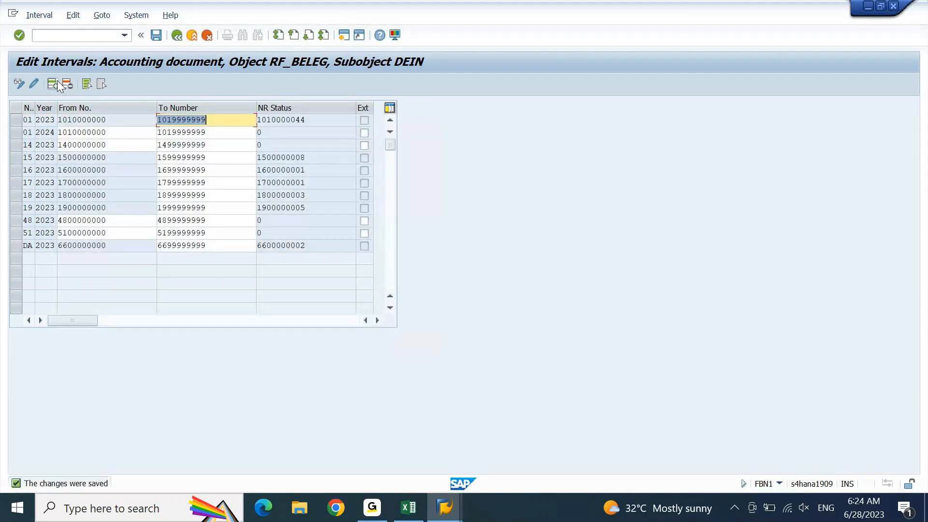
key("F3")
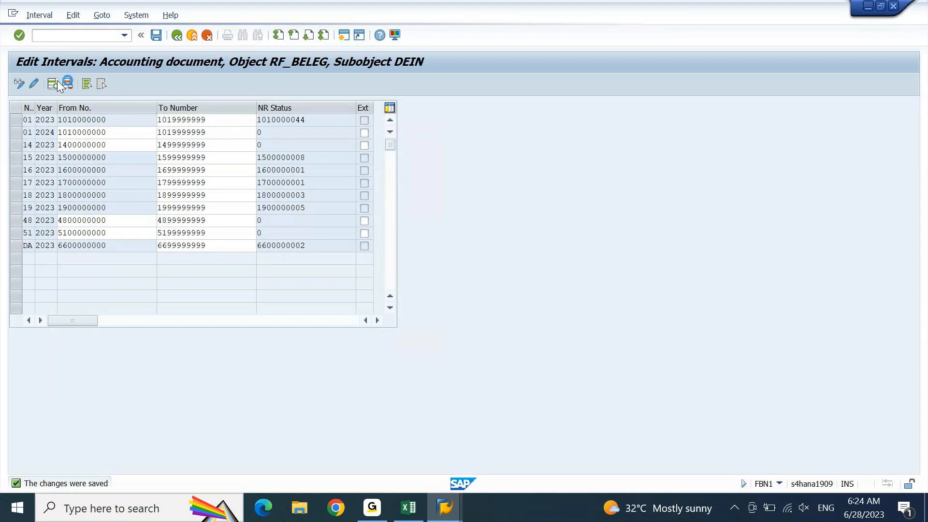
key("Return")
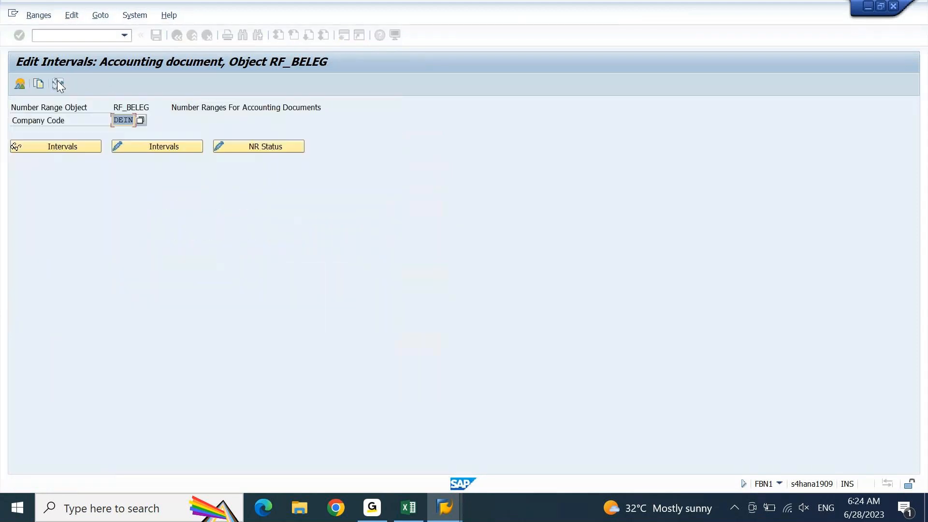
key("F3")
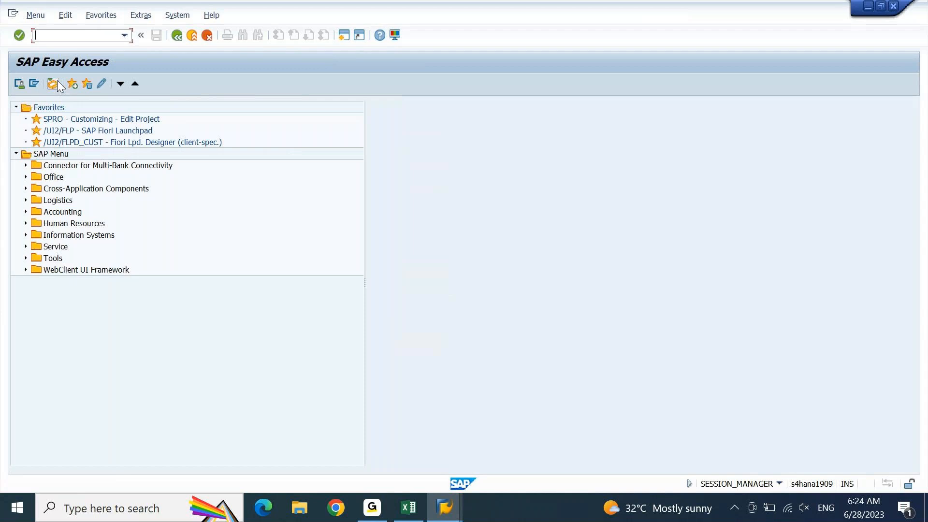
- Return to the F-28 payment, process the customer's open items and display them for partial payment entry
key("alt+Tab")
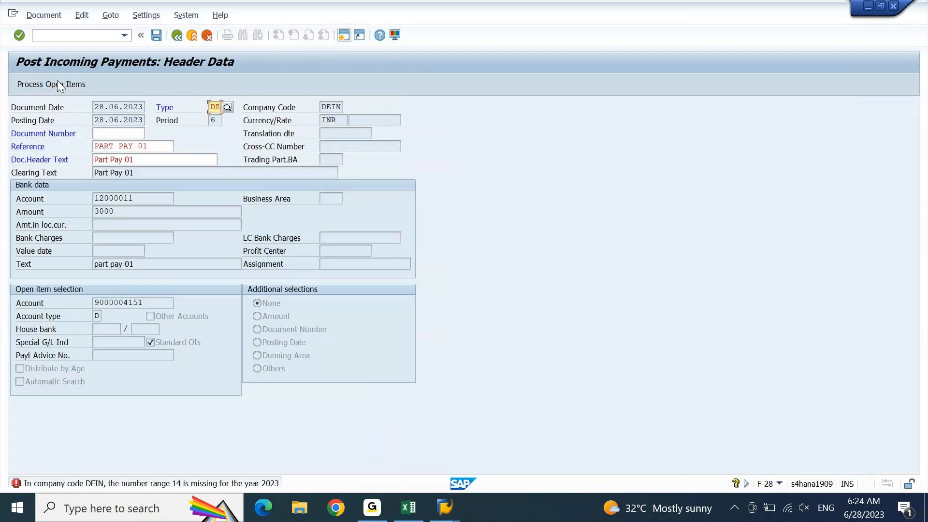
left_click(57, 81)
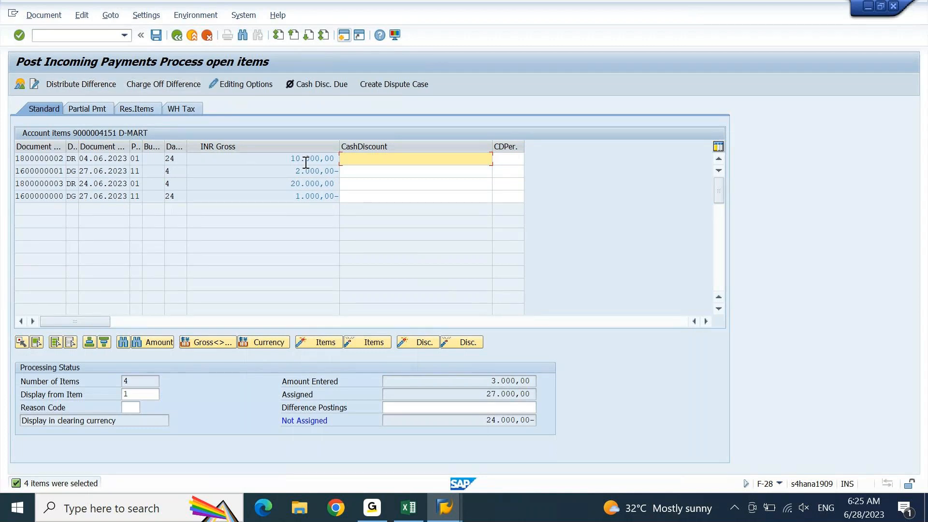
left_click(105, 111)
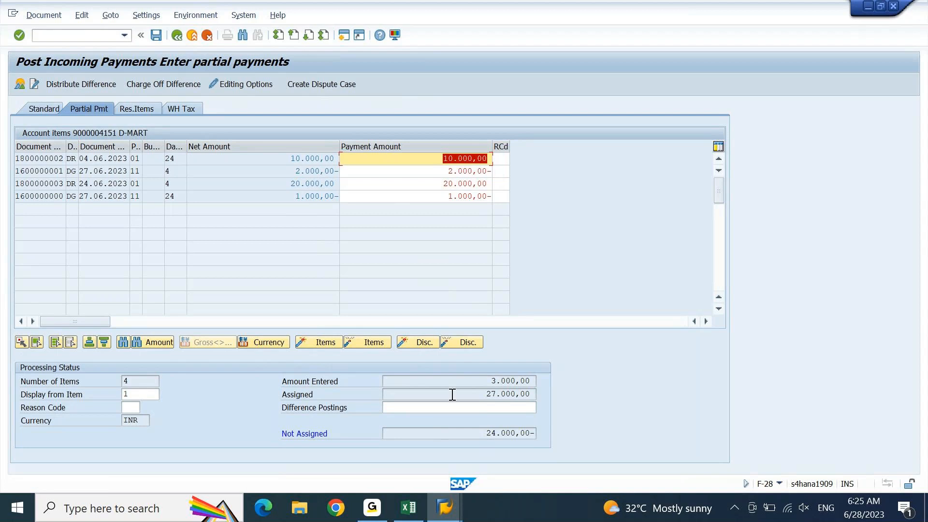
- Deactivate all of the customer's open items in the partial payment list
left_click_drag(486, 394, 502, 403)
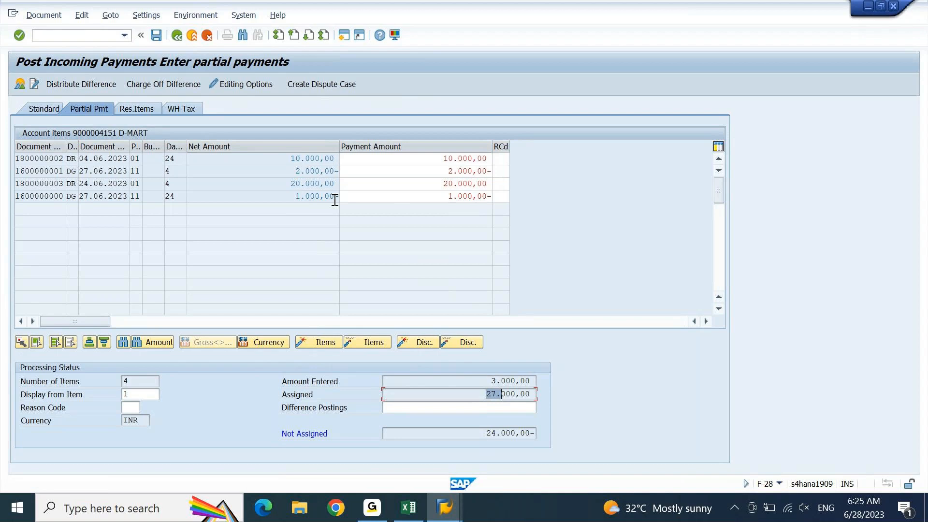
left_click(327, 173)
double_click(328, 173)
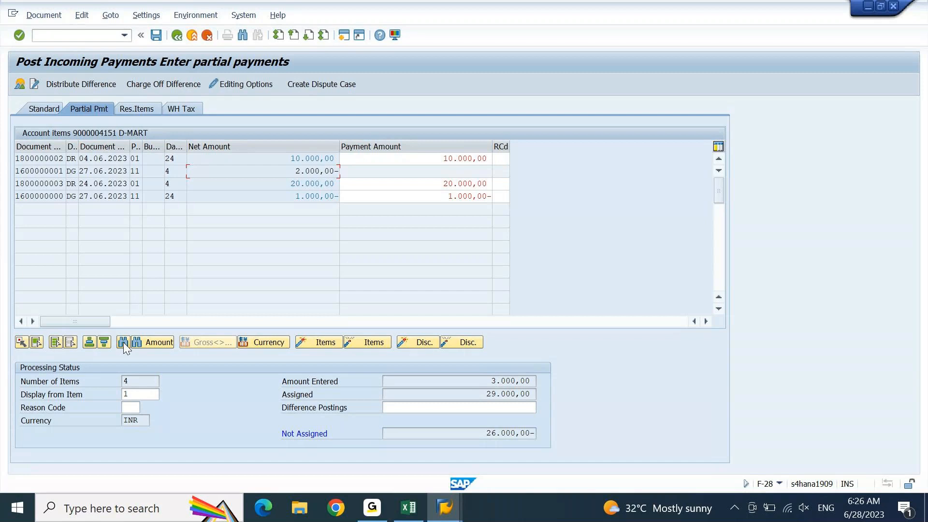
left_click(370, 340)
left_click(381, 341)
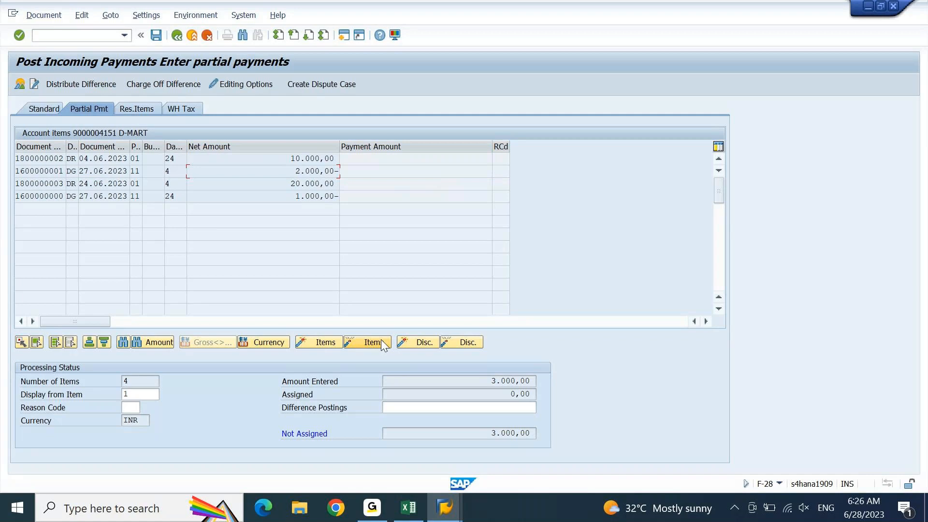
- Activate the 10.000,00 invoice dated 04.06.2023 and set its partial payment amount to 3000
double_click(329, 155)
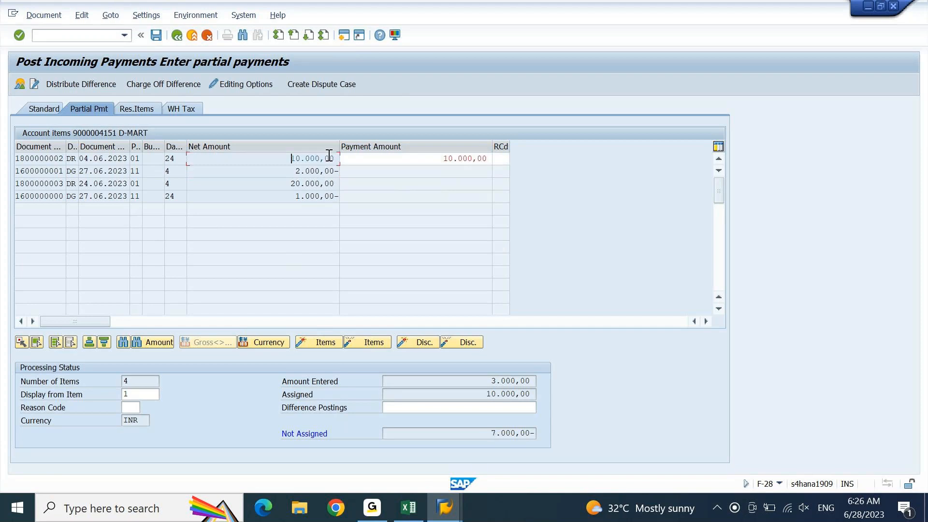
left_click_drag(416, 158, 495, 164)
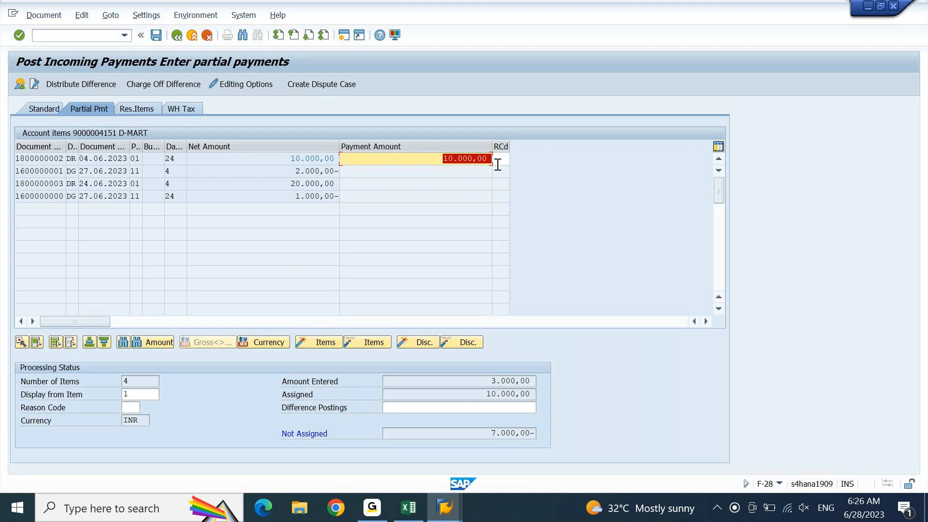
key("Delete")
left_click_drag(489, 383, 545, 392)
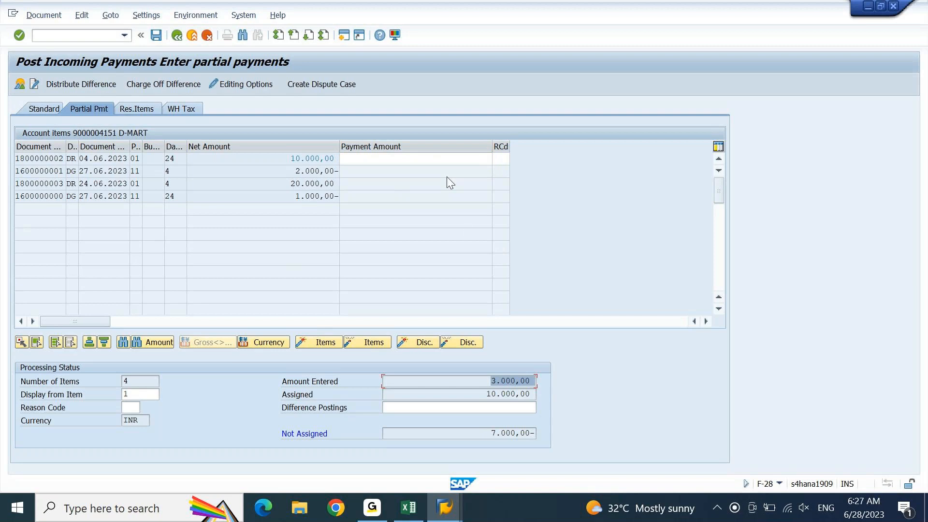
left_click(442, 158)
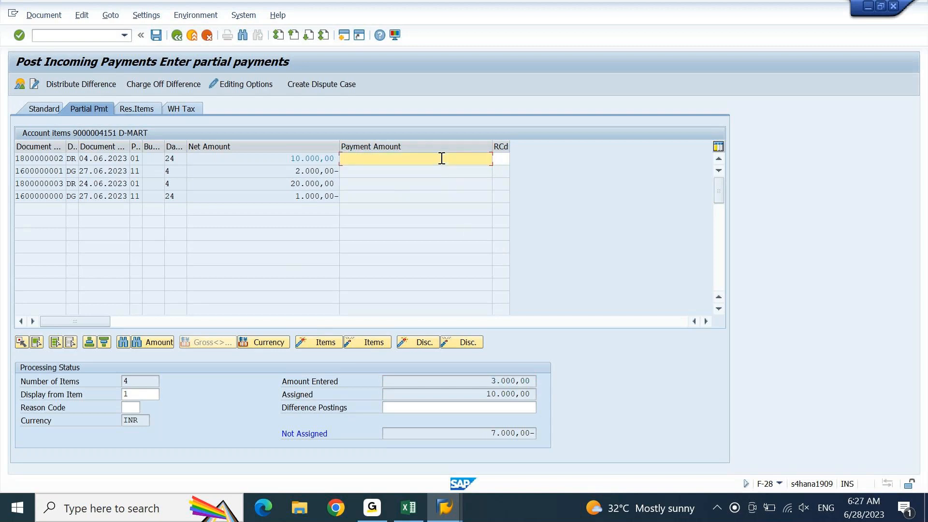
type("3000")
key("Return")
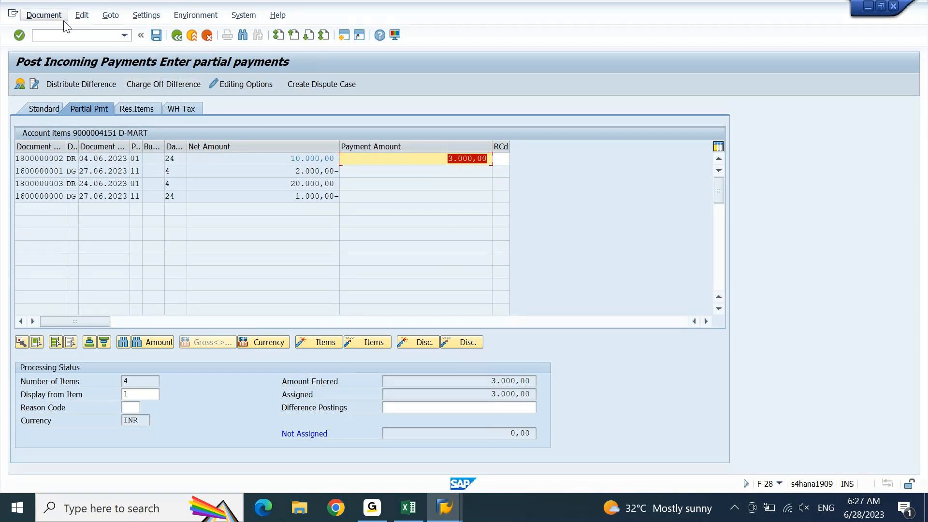
- Simulate the general ledger view of the incoming payment and check the profit center of its line items
key("Return")
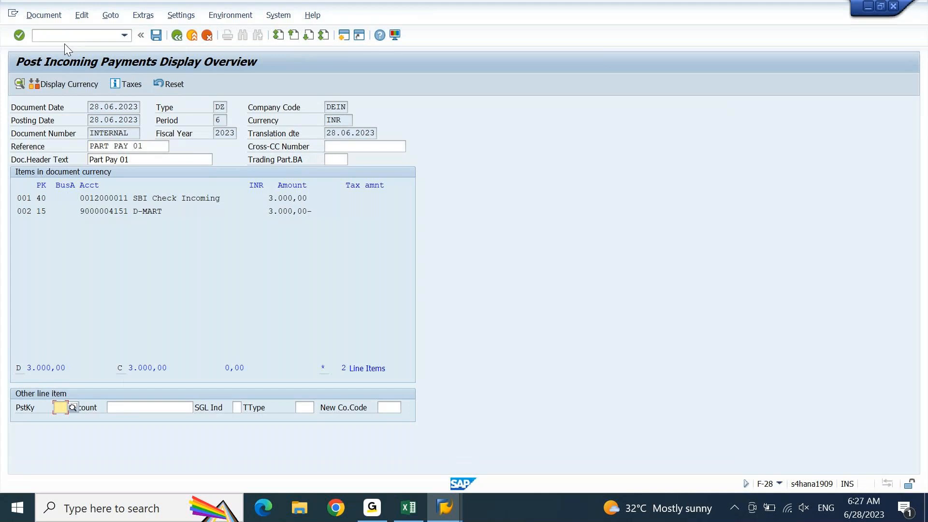
left_click(43, 15)
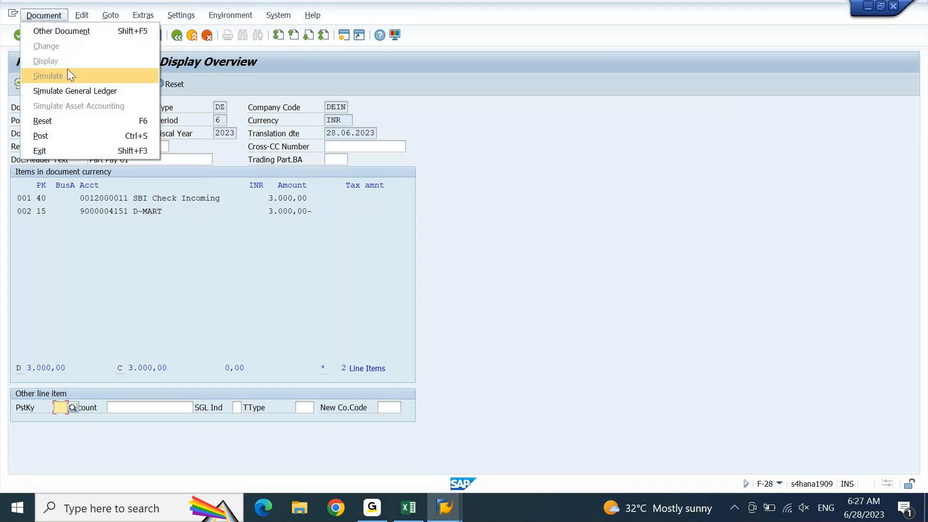
left_click(76, 87)
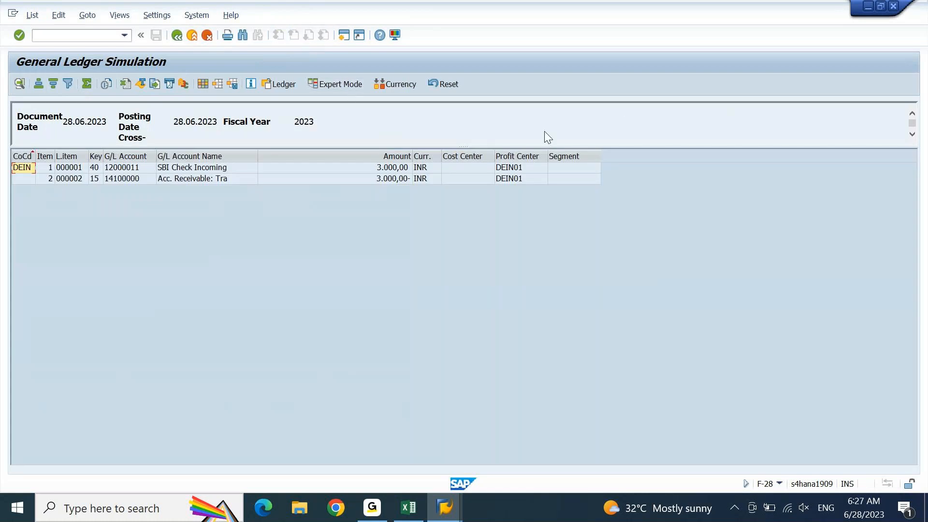
left_click(521, 157)
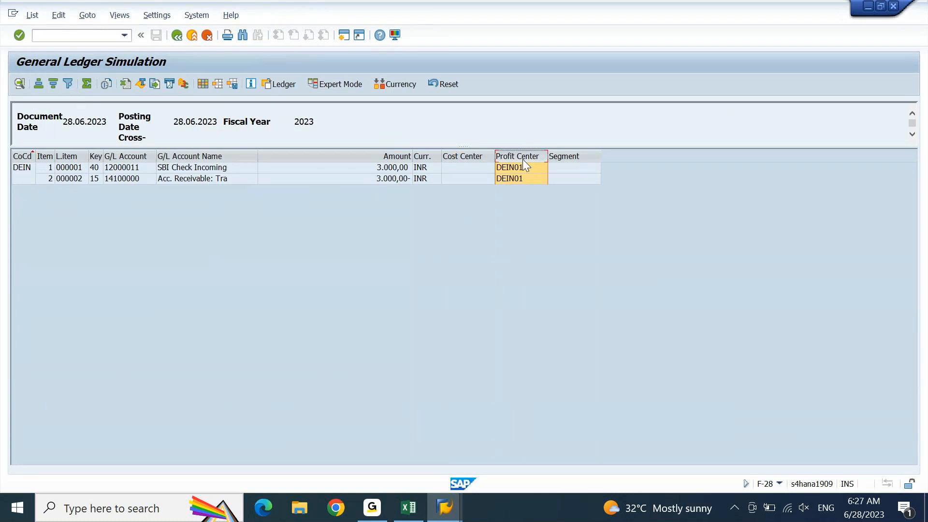
- Examine the document splitting simulation in expert mode, expanding both line items and widening the column that shows their assignment origin
left_click(332, 89)
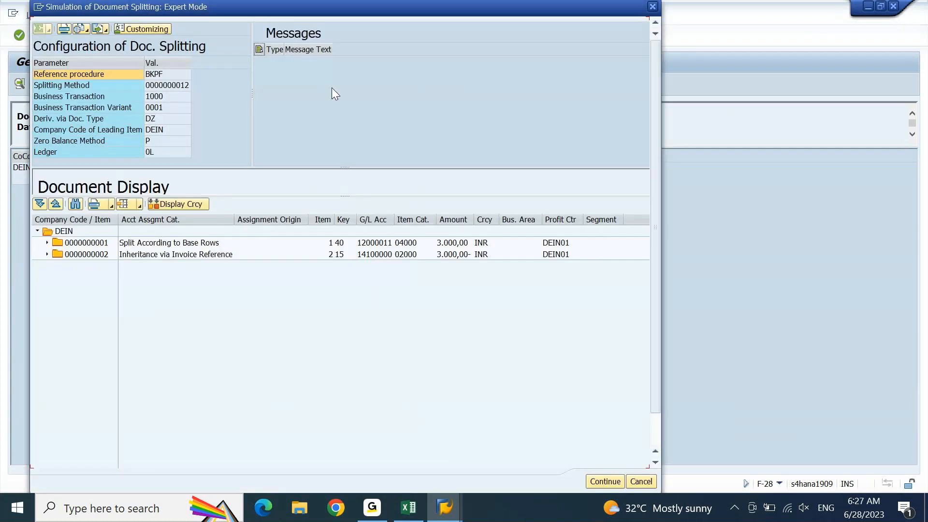
left_click(185, 245)
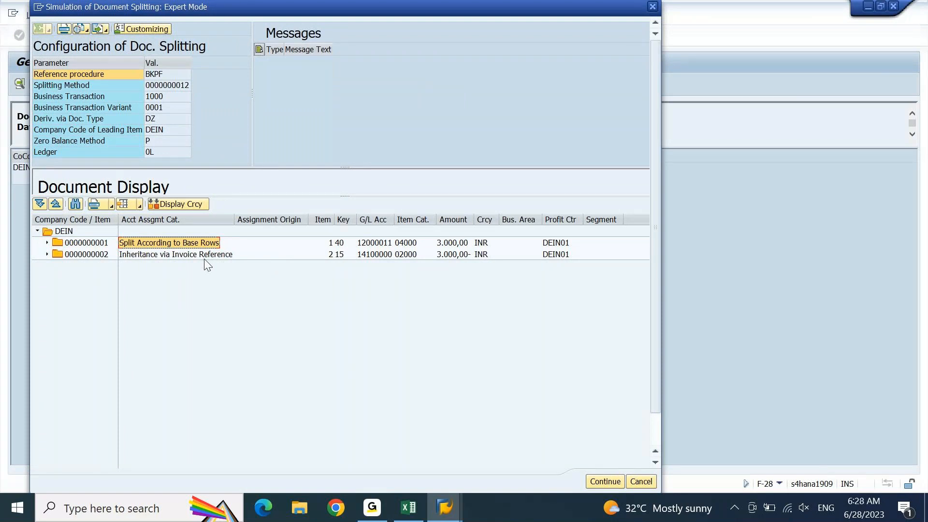
left_click(47, 254)
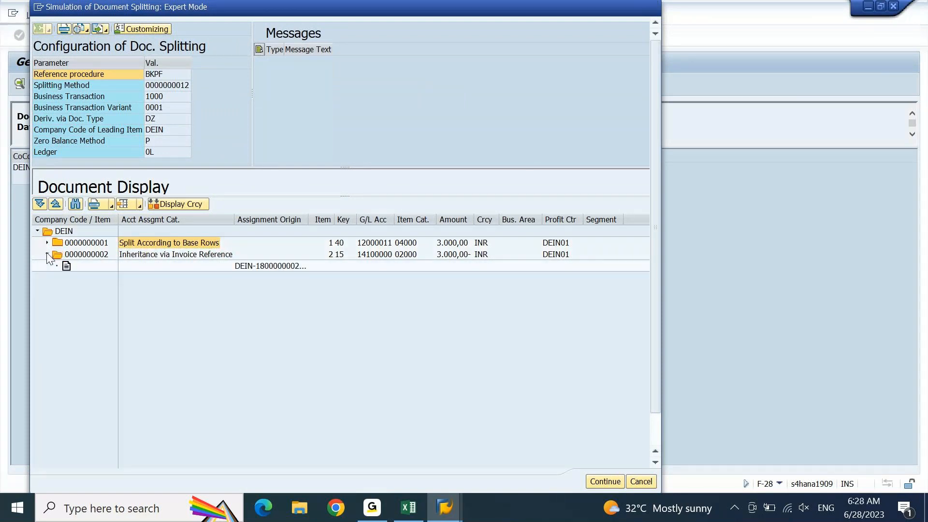
double_click(308, 221)
left_click(206, 257)
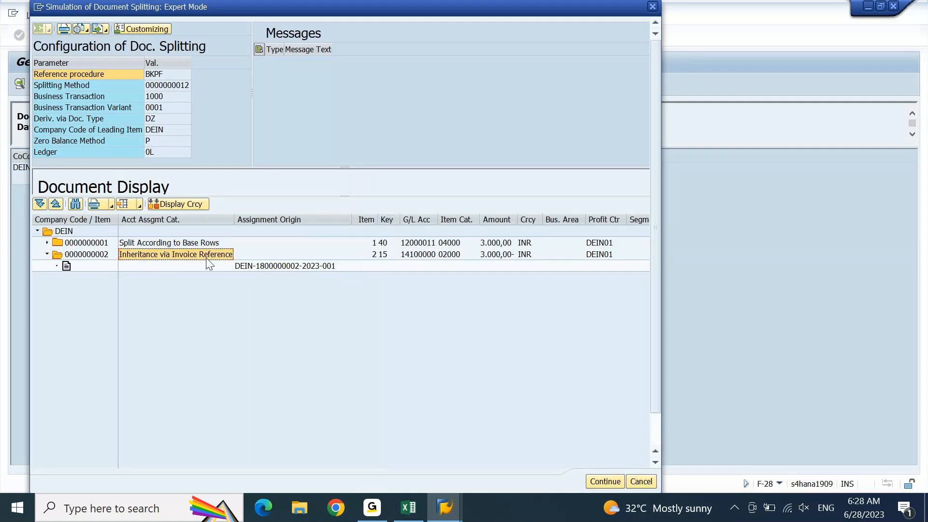
left_click(283, 266)
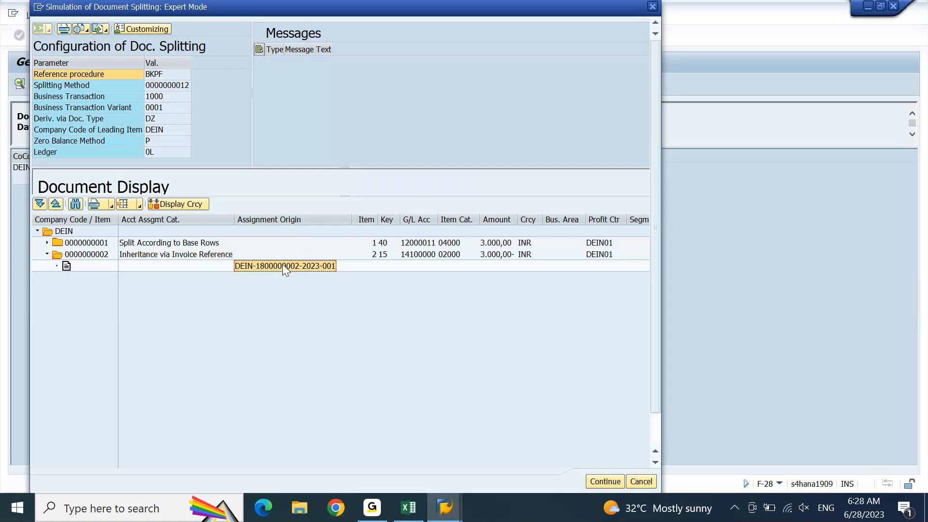
left_click(47, 243)
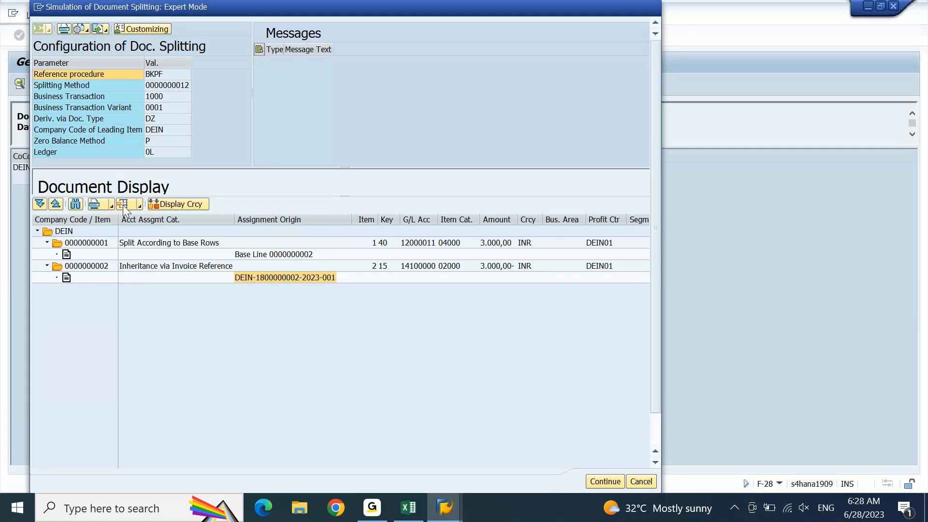
left_click(304, 256)
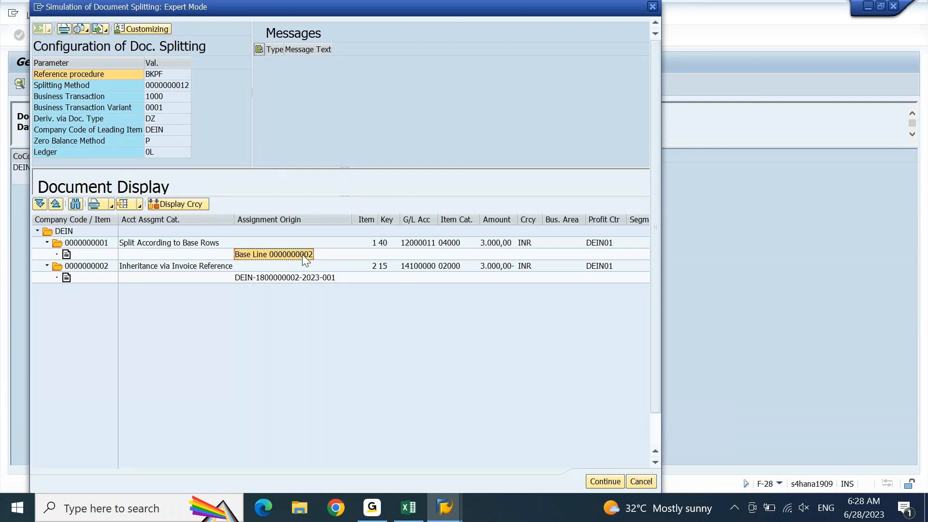
- Leave the document splitting and general ledger simulations and post the incoming partial payment
left_click(658, 9)
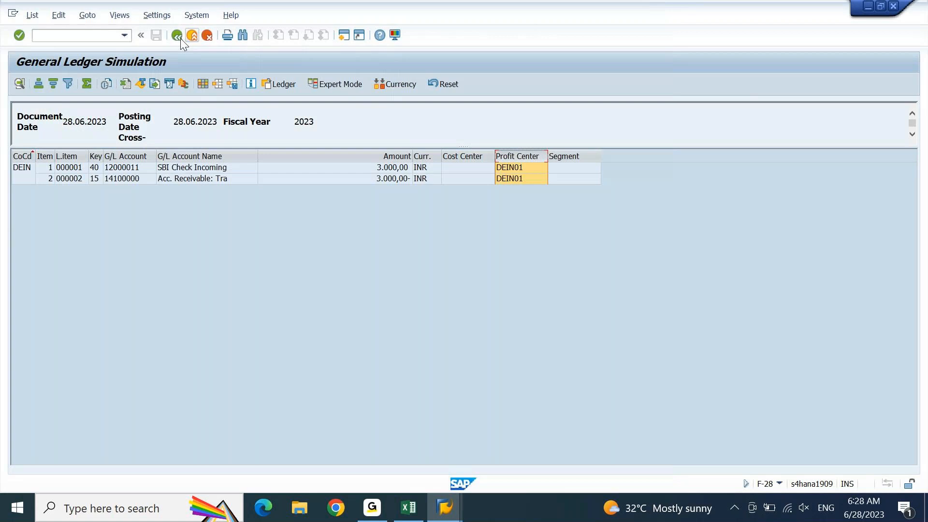
left_click(176, 35)
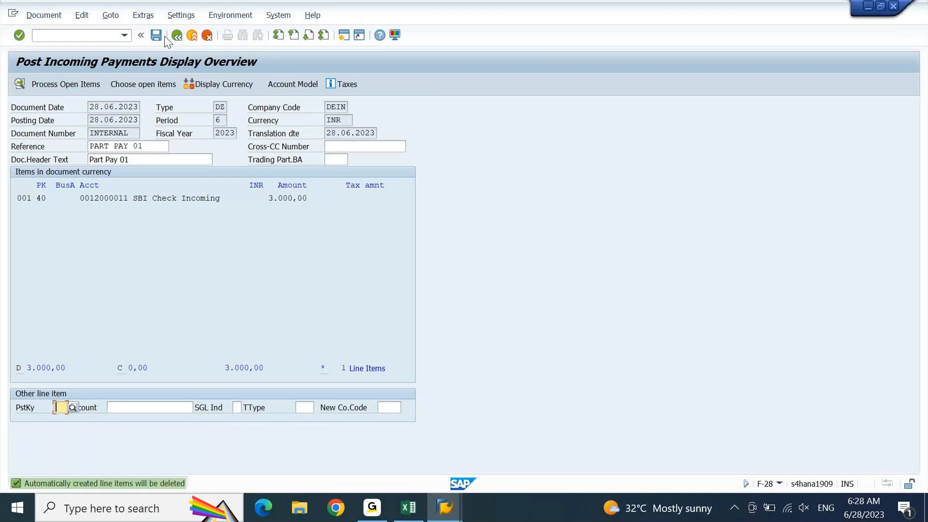
left_click(158, 36)
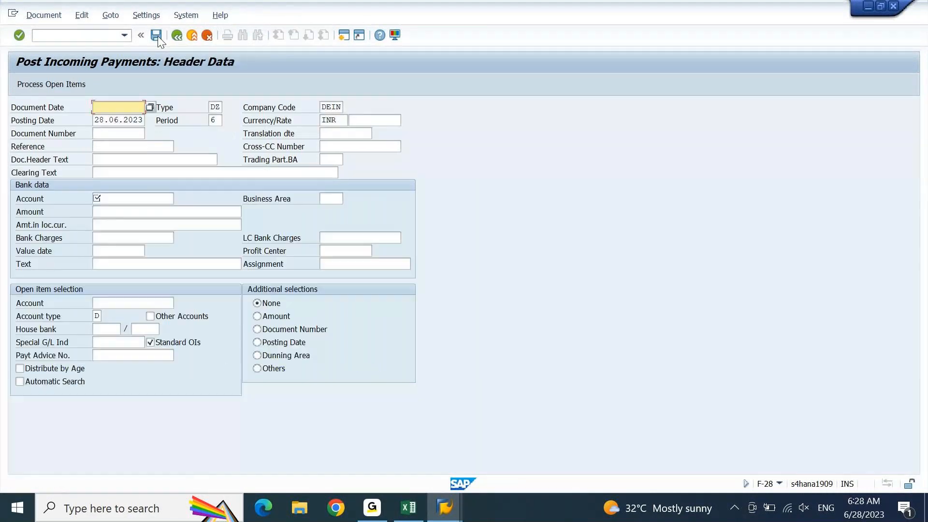
- Switch to the session with the customer line item display and refresh the list
left_click(442, 503)
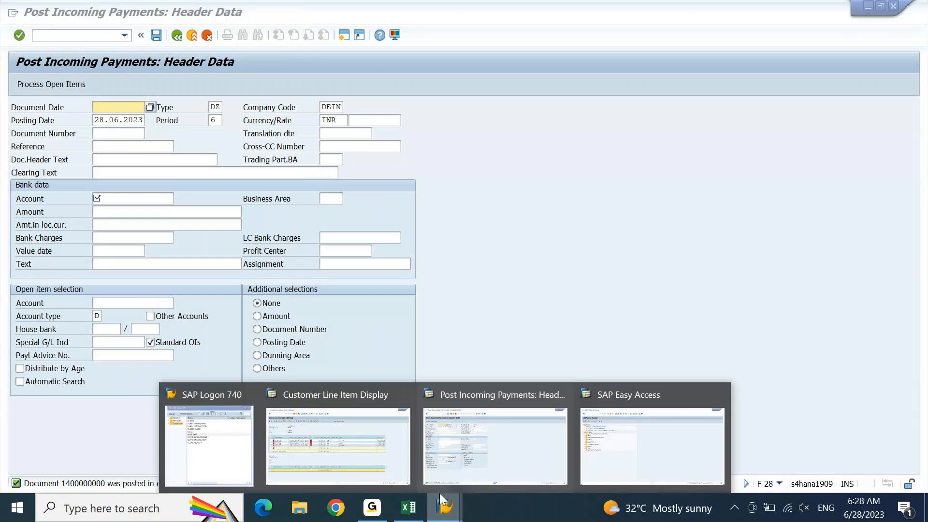
left_click(362, 442)
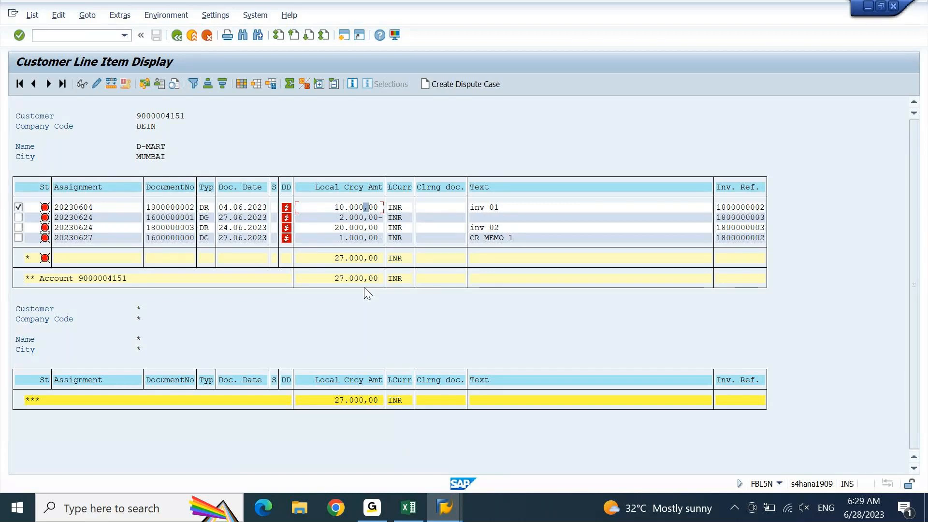
left_click(33, 15)
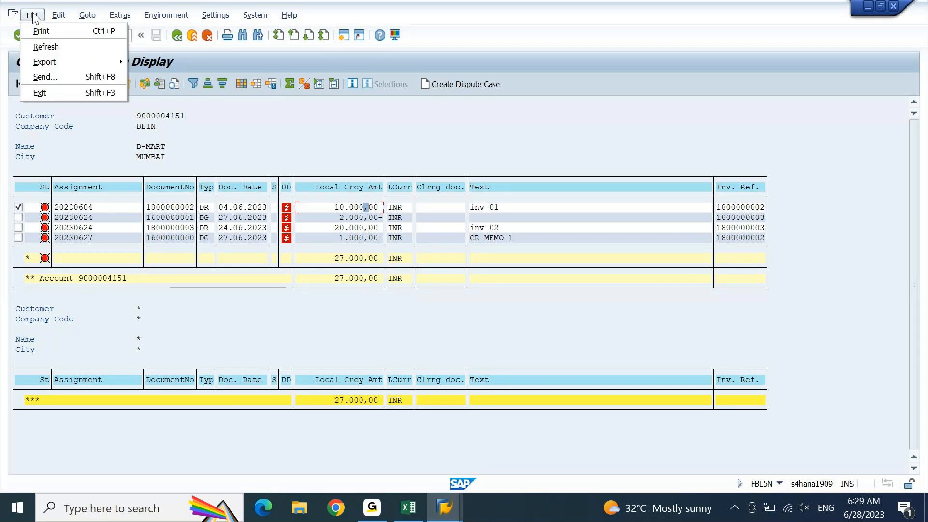
left_click(42, 48)
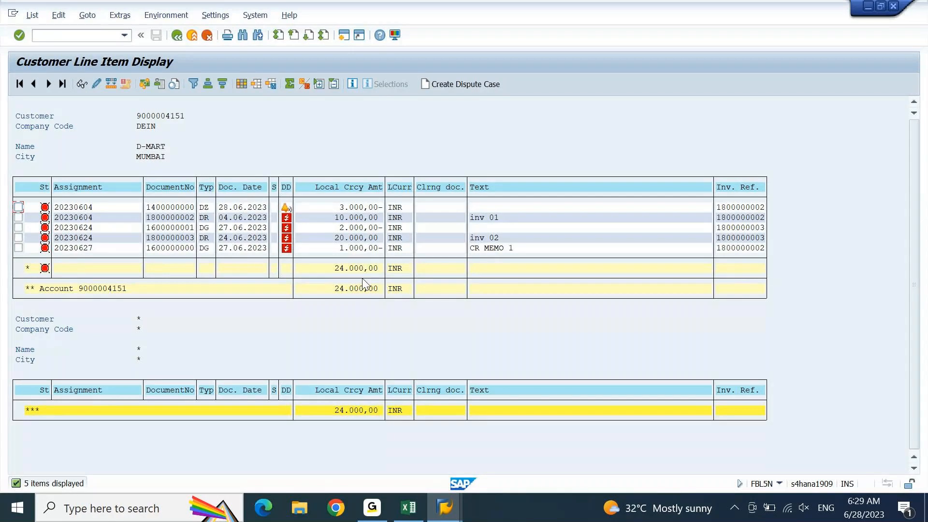
- Filter the customer line items by invoice reference, using the copied document number of the invoice with text inv 01
left_click(182, 210)
left_click(358, 207)
left_click(763, 211)
left_click_drag(144, 217, 201, 223)
key("ctrl+c")
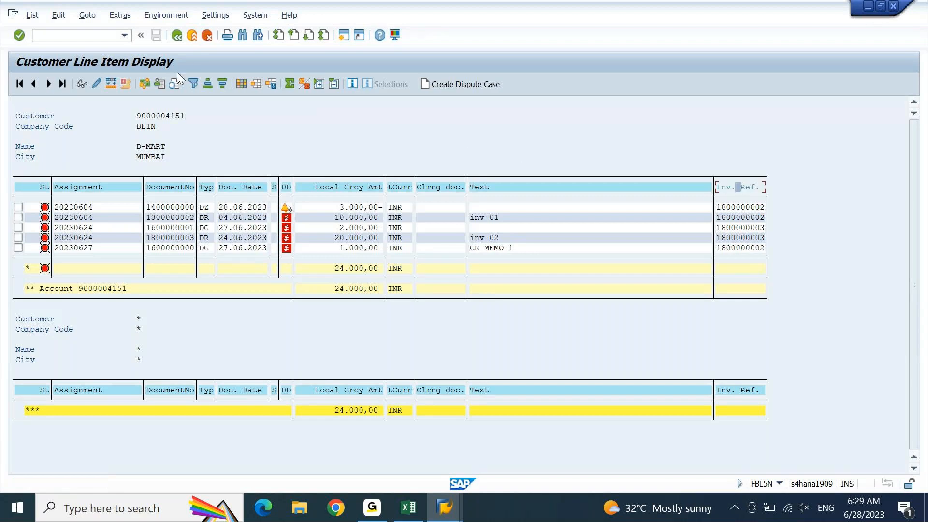
left_click(194, 89)
key("ctrl+v")
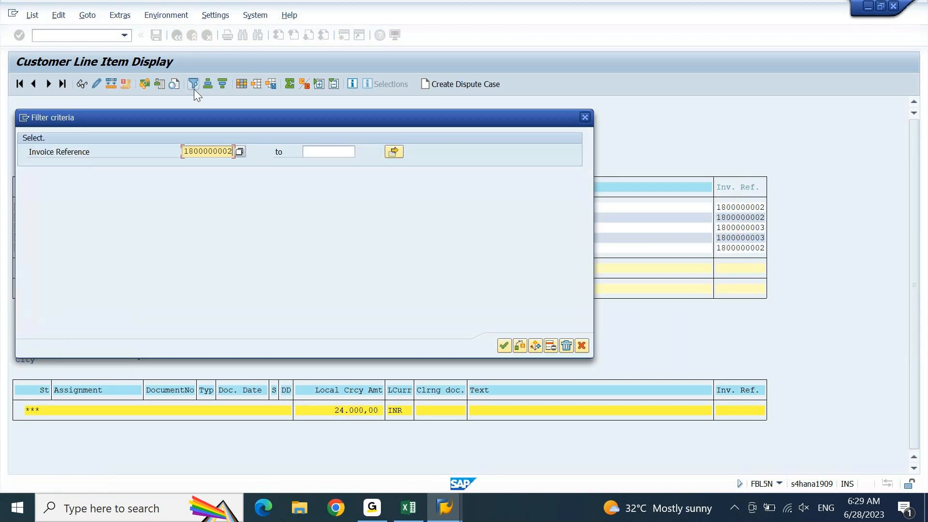
key("Return")
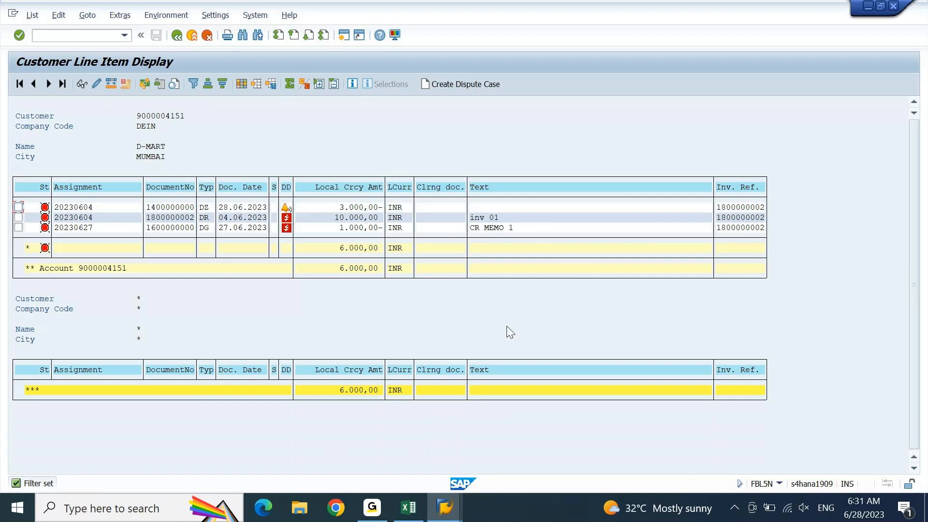
- Switch to the SAP Easy Access session and start transaction SE16N
mouse_move(440, 506)
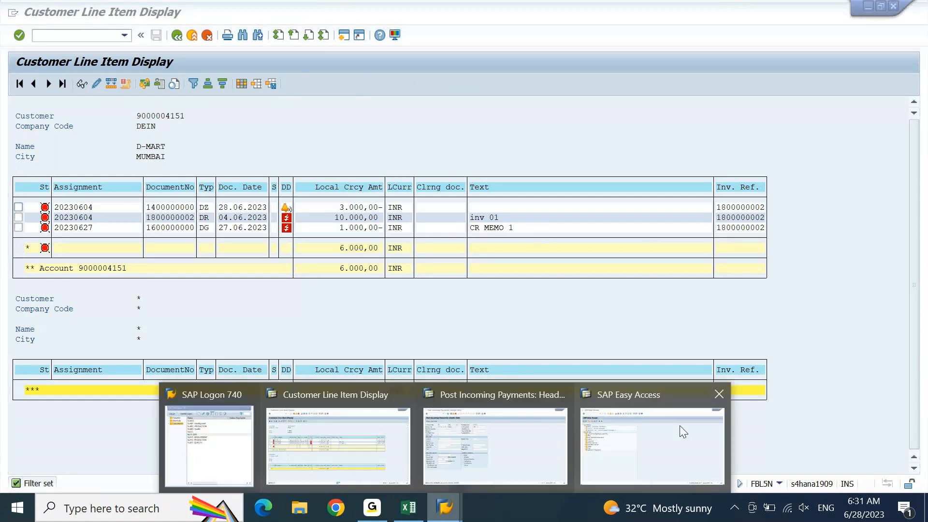
left_click(679, 426)
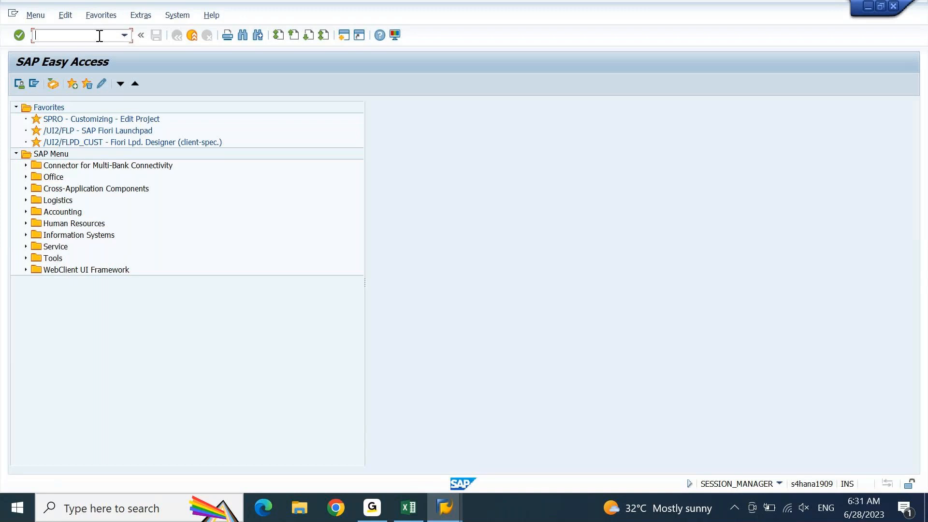
type("se16n")
key("Return")
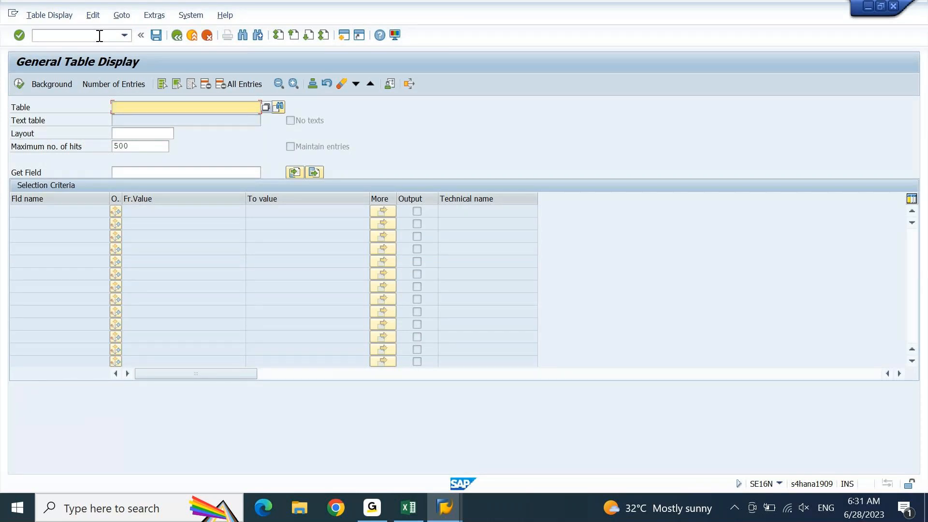
- Load table BSID in the general table display and set the Company Code criterion to DEIN
type("b")
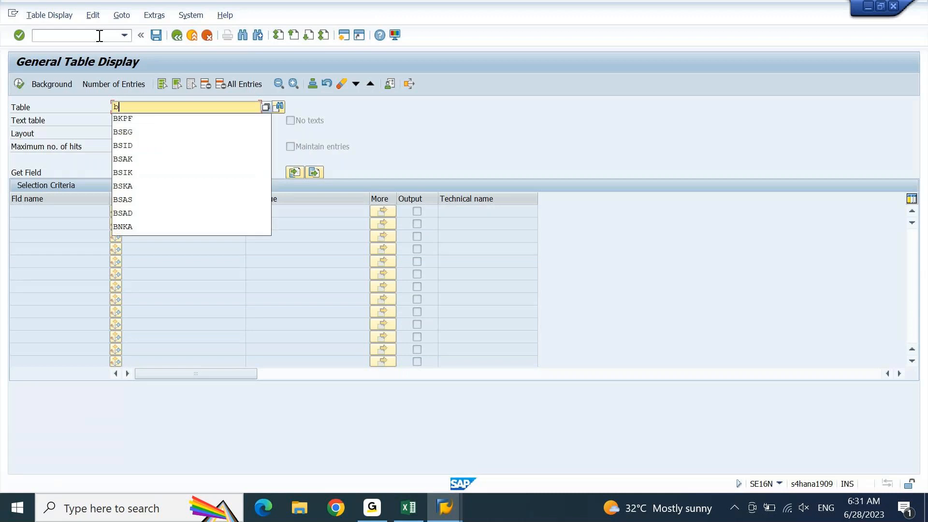
type("s")
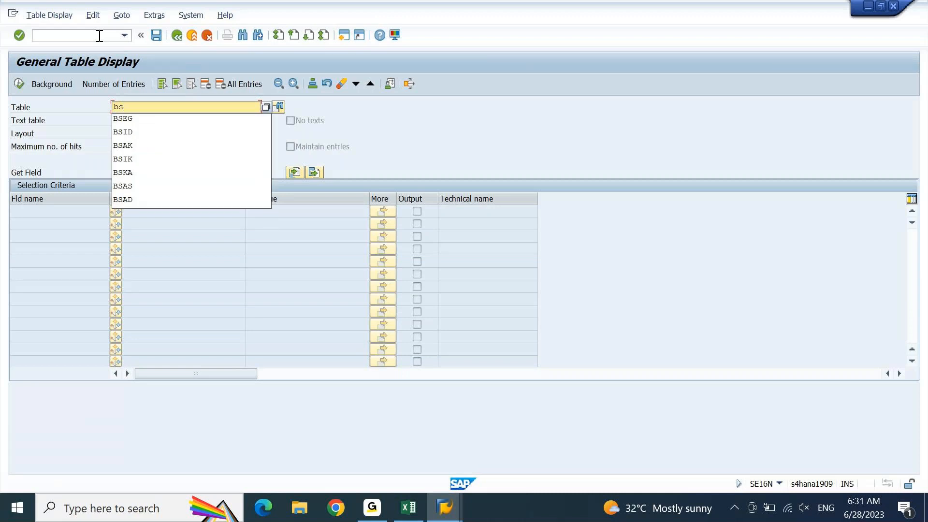
type("i")
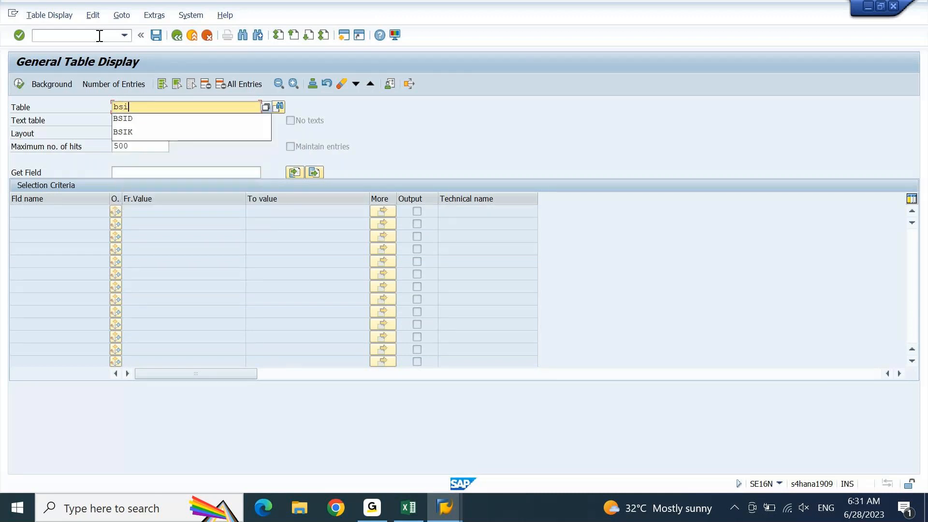
type("d")
key("Return")
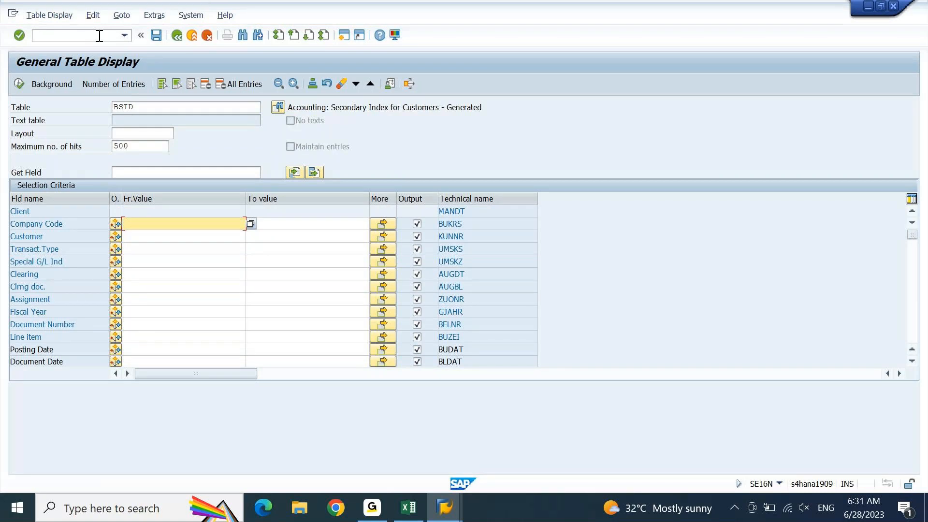
type("dein")
key("Return")
key("Down")
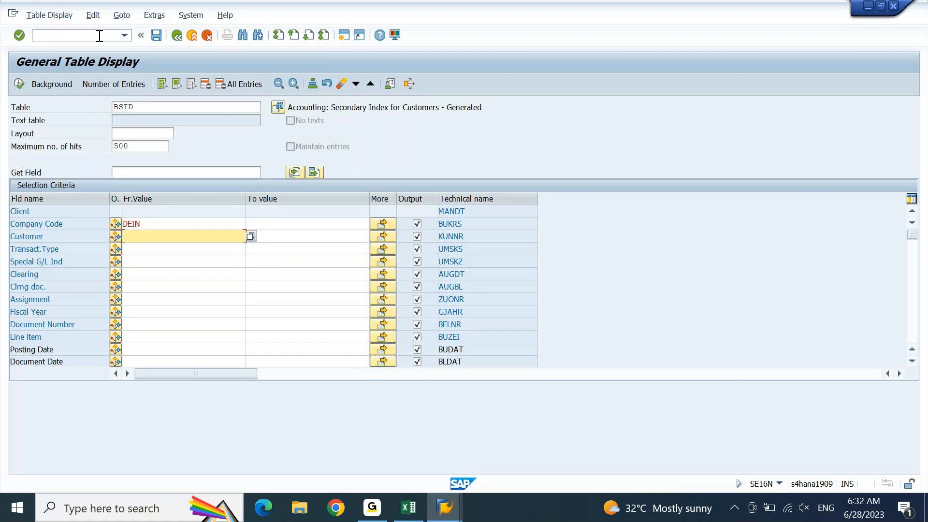
- Return to the customer line item display and copy the customer number from its header
key("alt+Tab")
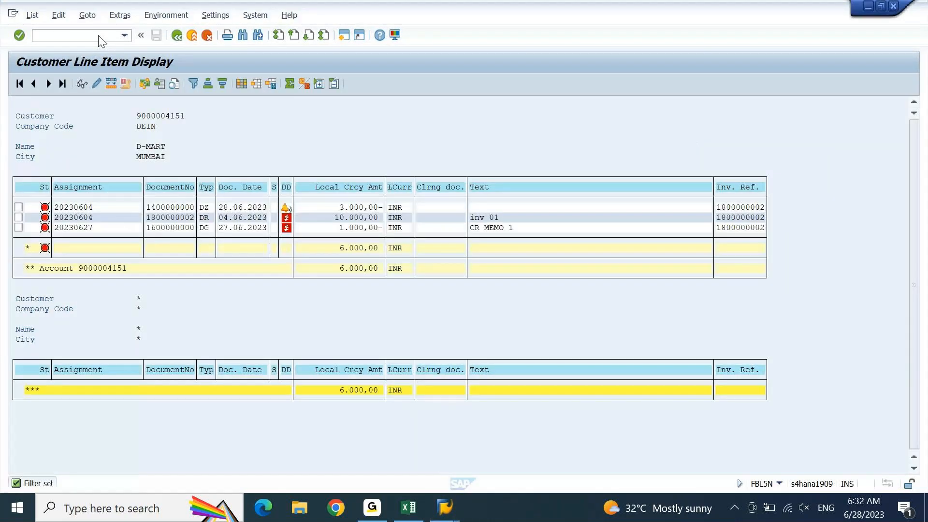
key("ctrl+y")
left_click_drag(136, 114, 186, 112)
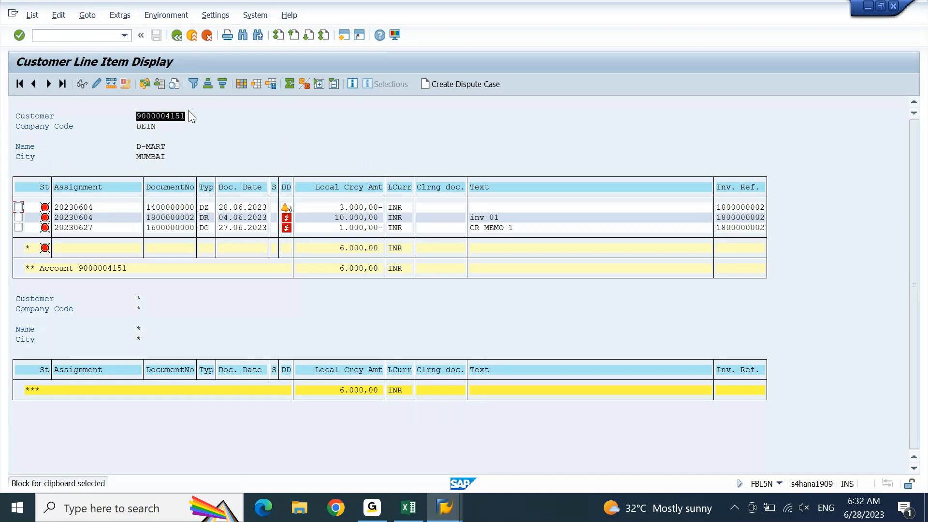
key("ctrl+c")
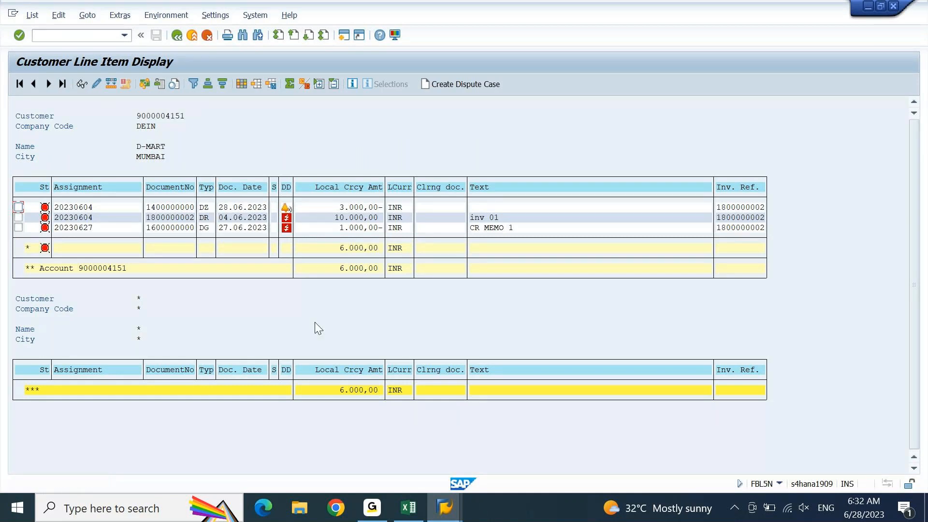
left_click(432, 497)
left_click(652, 435)
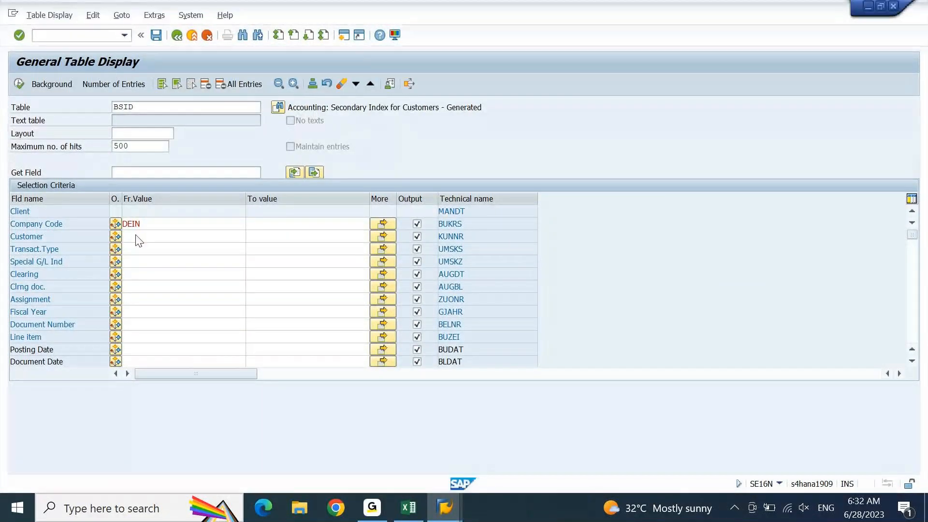
left_click(137, 236)
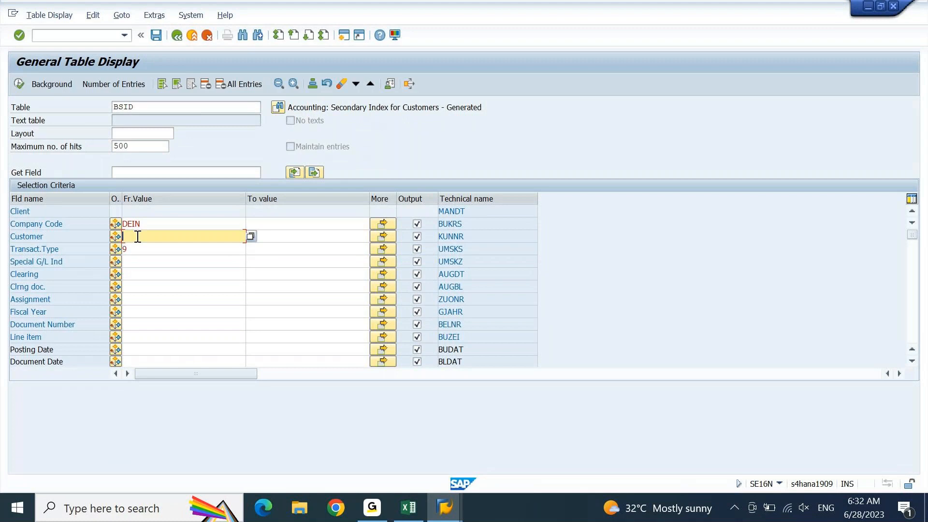
key("ctrl+v")
key("shift+Tab")
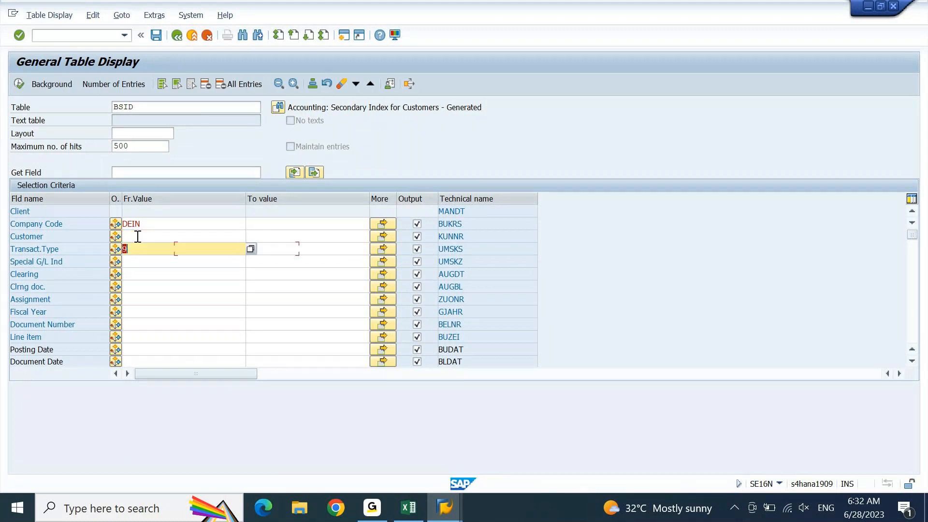
left_click(137, 236)
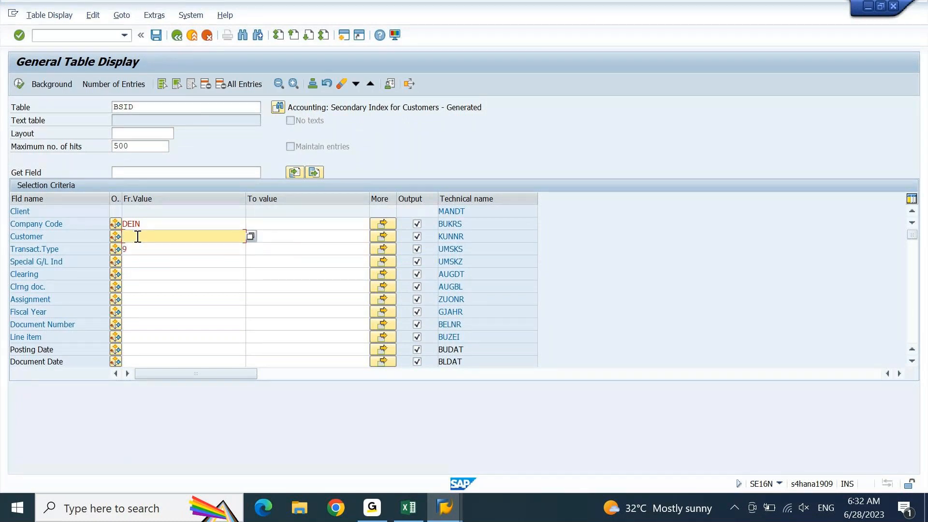
key("Down")
key("Delete")
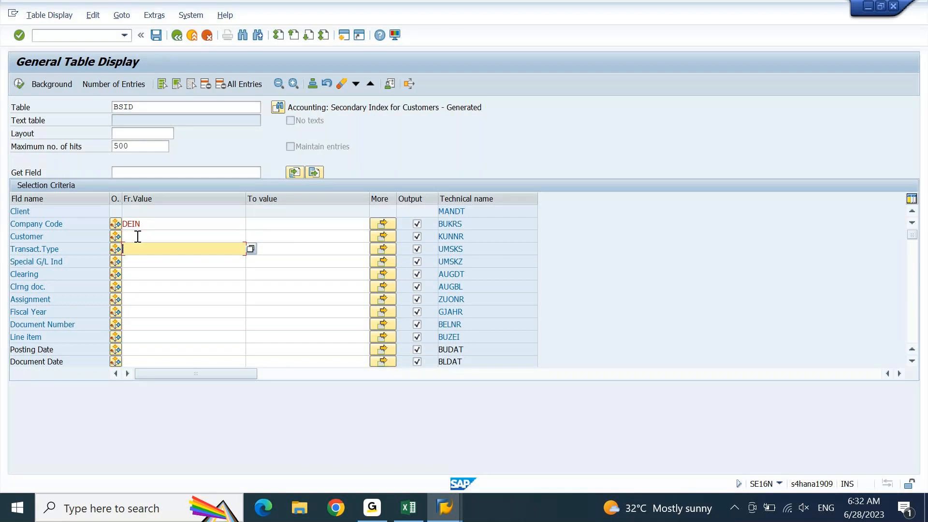
mouse_move(444, 508)
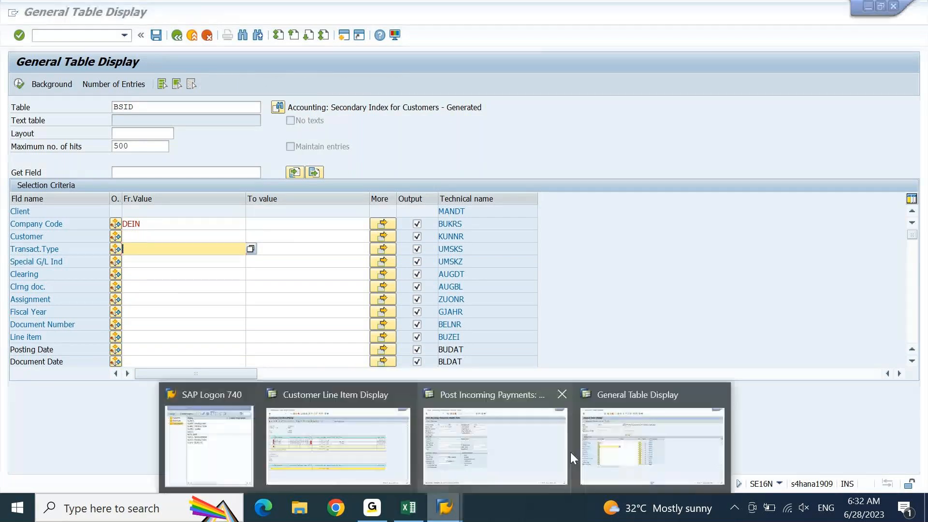
left_click(364, 444)
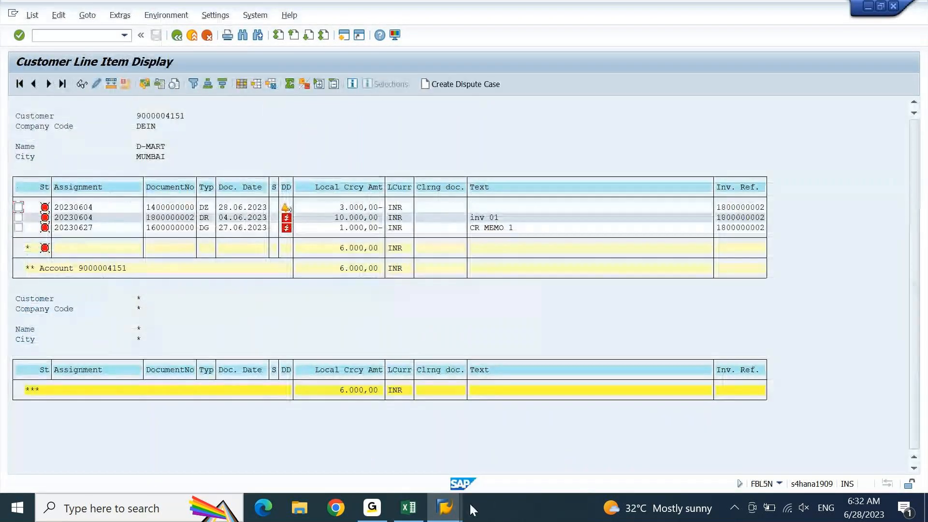
- Switch to the Post Incoming Payments session, fill the open item selection account with the customer number and copy it
mouse_move(444, 508)
left_click(494, 457)
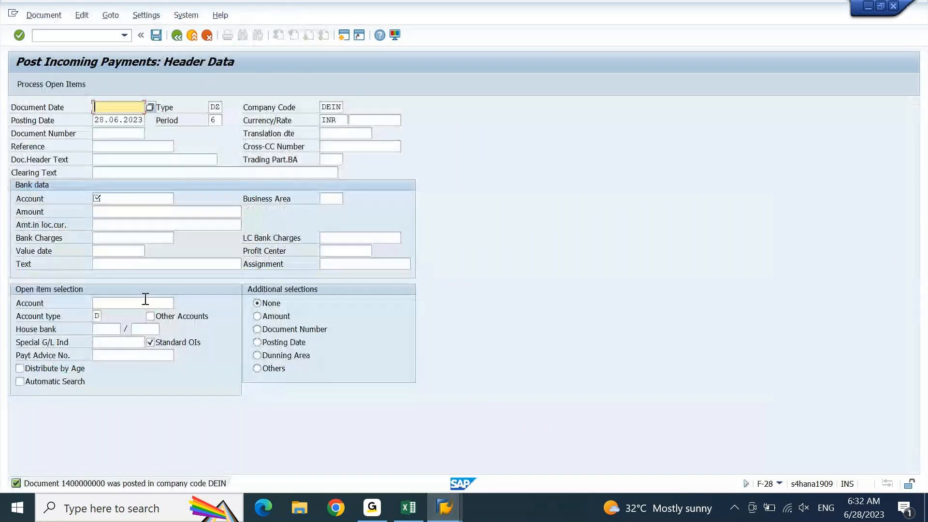
key("space")
key("Down")
key("Tab")
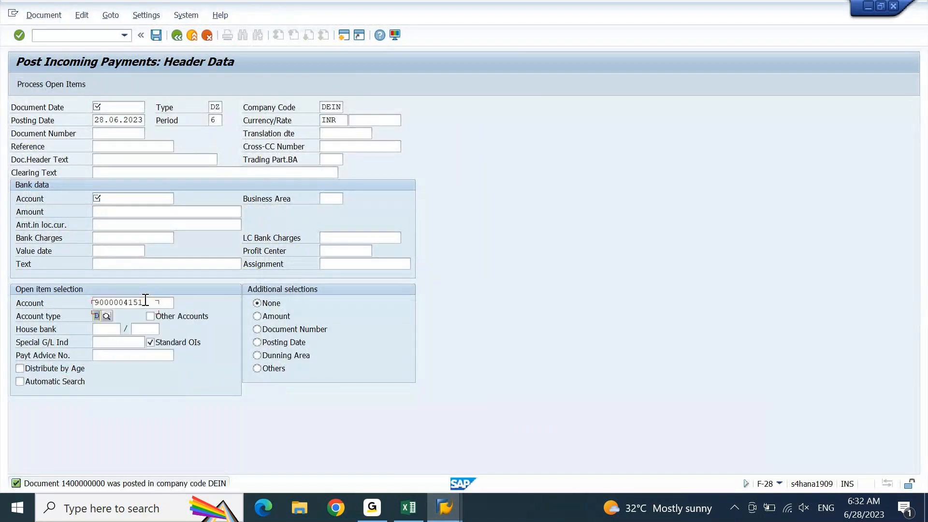
key("shift+Tab")
- Return to the BSID table selection and paste the copied customer number as the Customer criterion
mouse_move(444, 507)
left_click(622, 441)
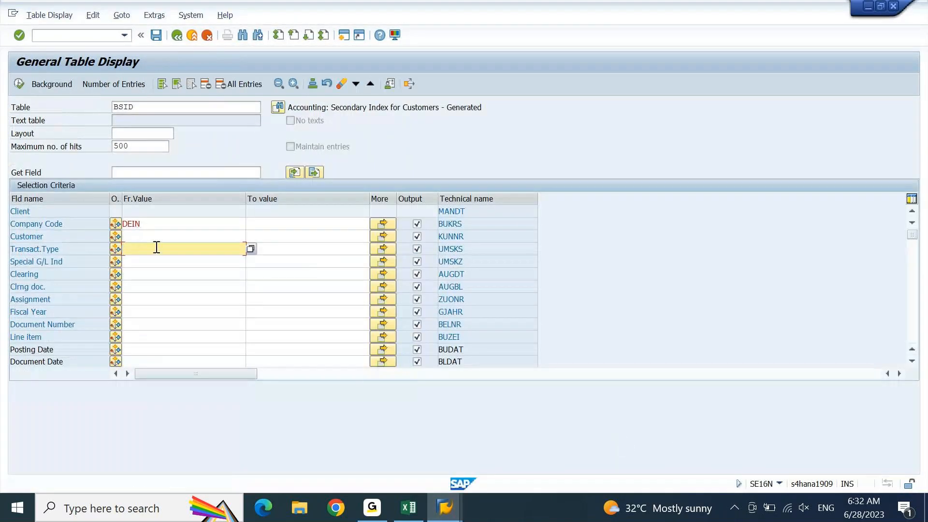
key("Up")
key("ctrl+v")
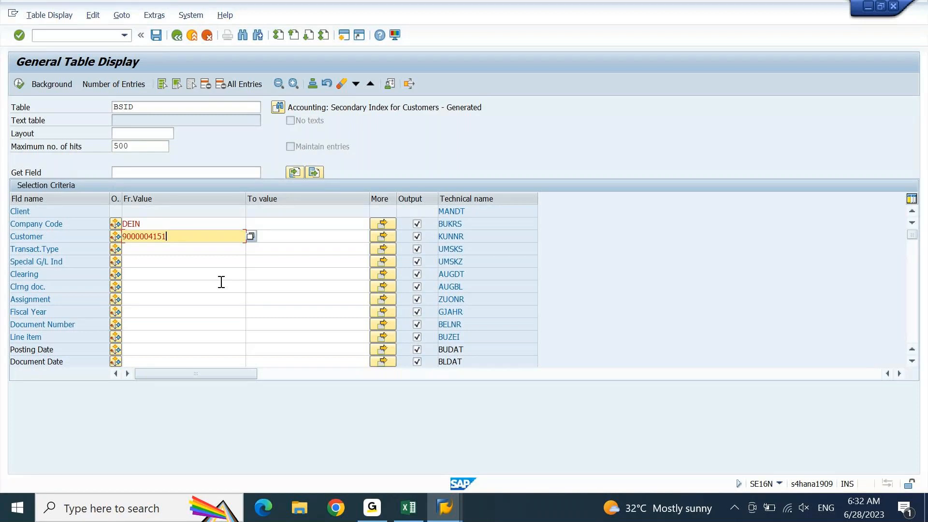
- Search the BSID field names for inv and select the Invoice Ref. criterion for entry
key("ctrl+f")
type("inv")
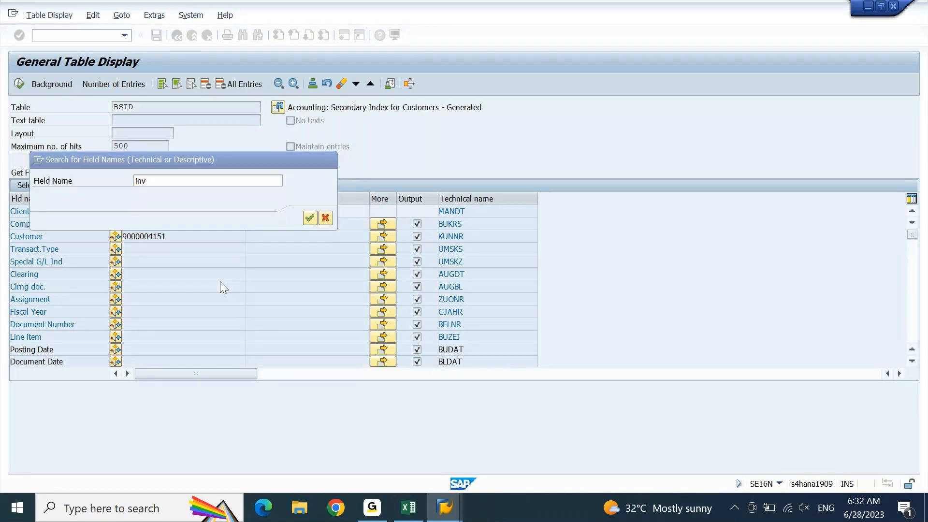
key("Return")
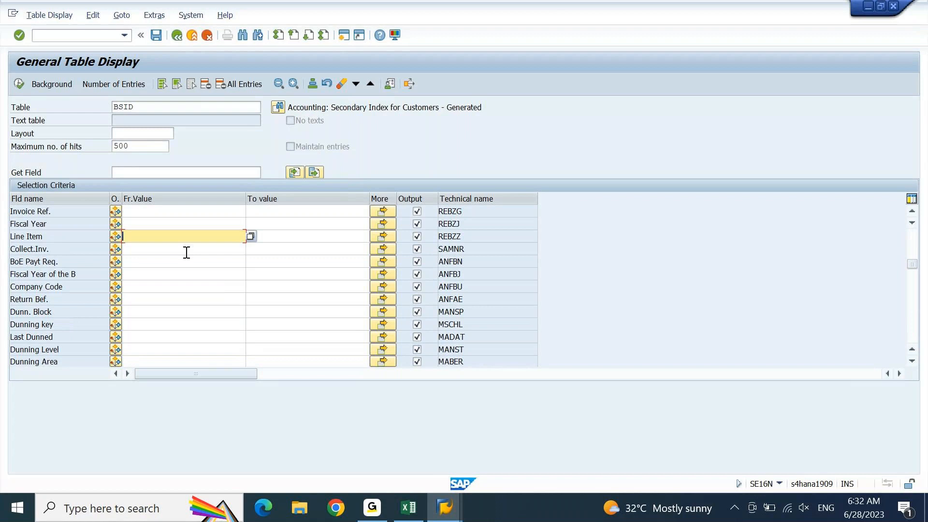
left_click(189, 212)
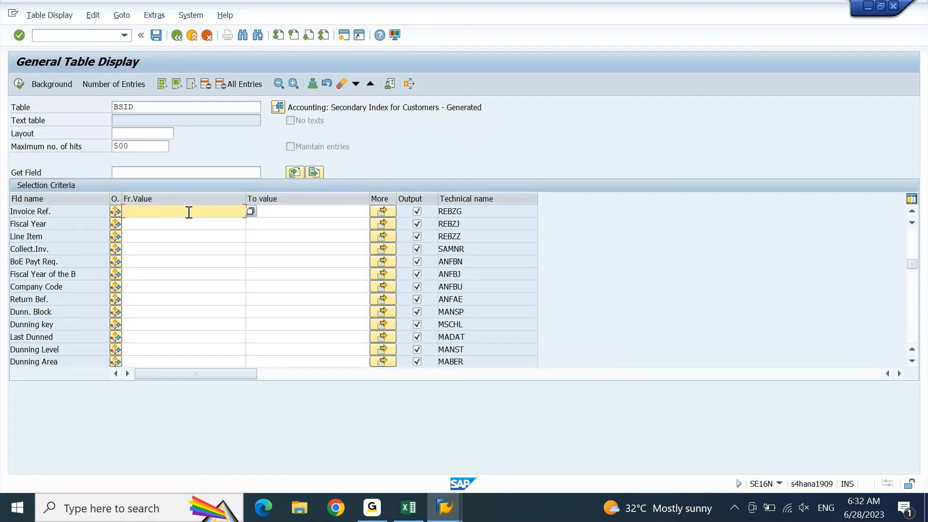
- Copy the document number of the invoice with text inv 01 from the customer line item display
left_click(445, 508)
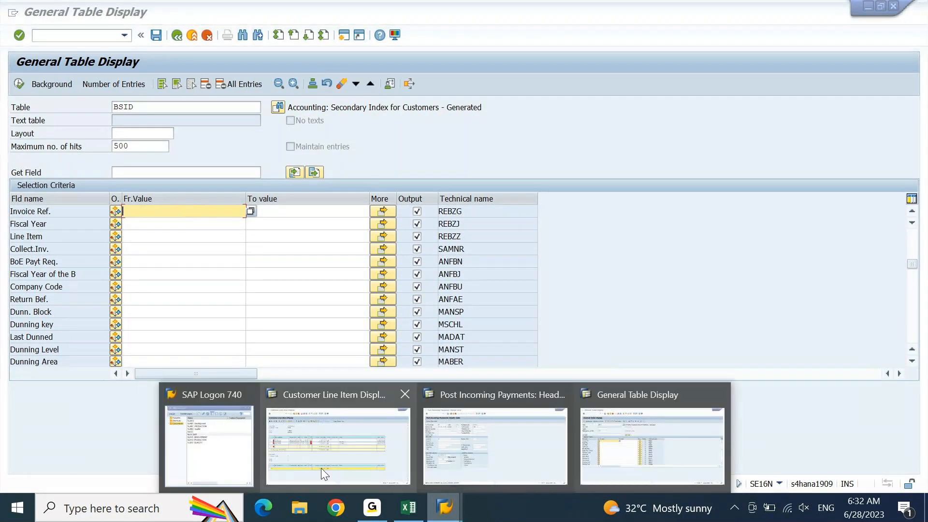
left_click(321, 468)
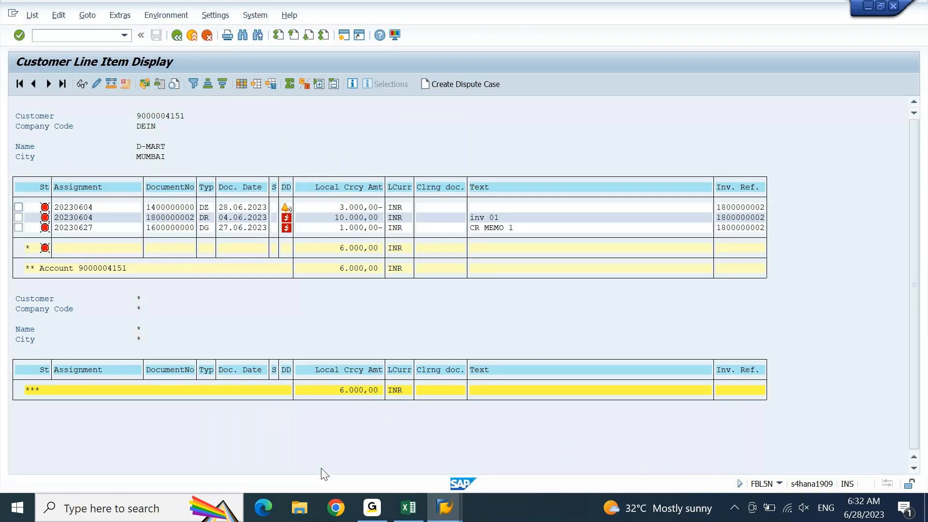
left_click_drag(144, 215, 195, 219)
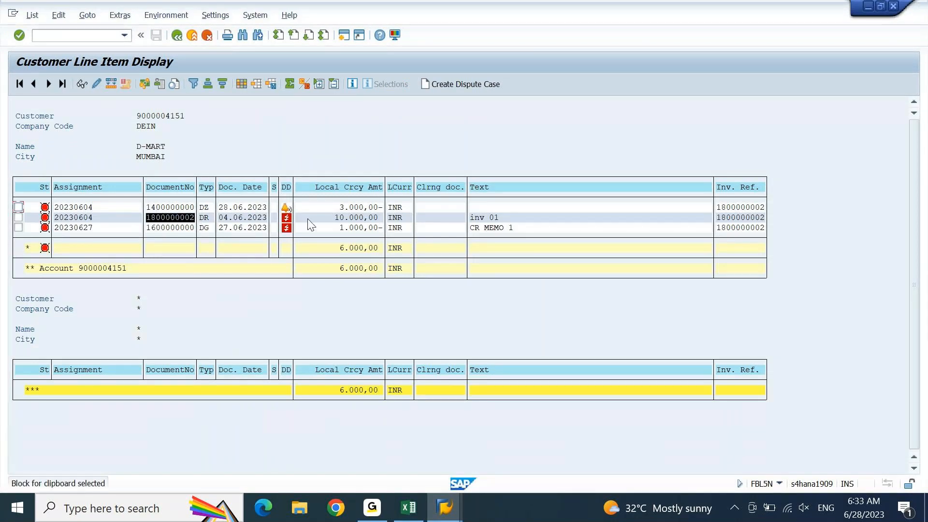
key("ctrl+c")
left_click(442, 520)
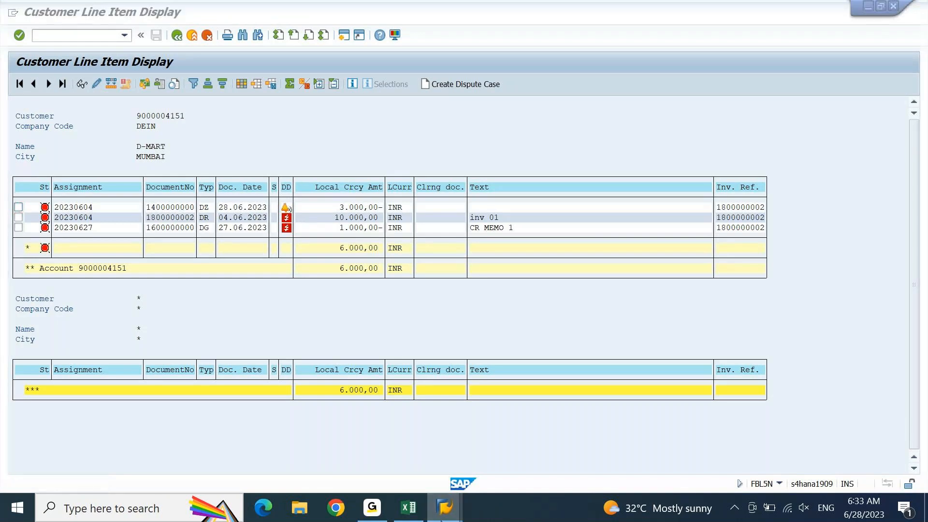
- Paste the copied invoice number as the BSID Invoice Ref. criterion and run the selection
left_click(599, 449)
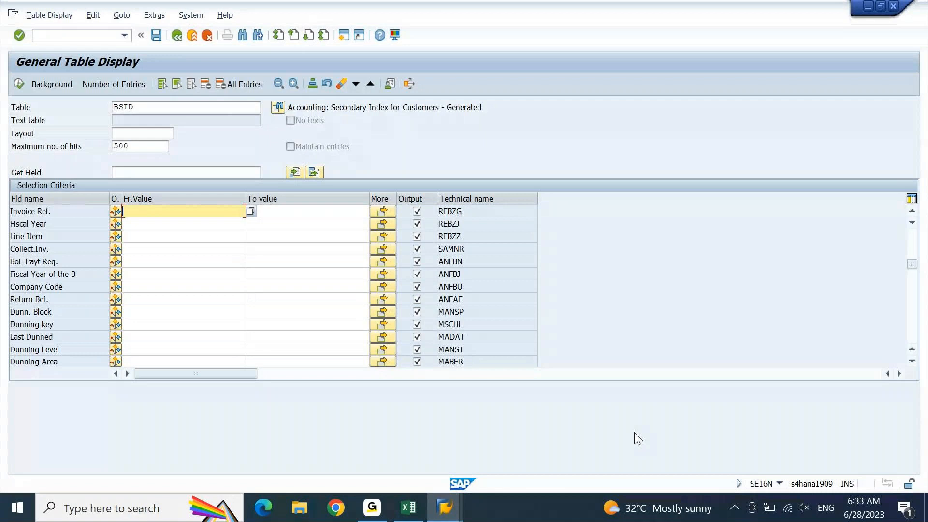
key("ctrl+v")
left_click(20, 85)
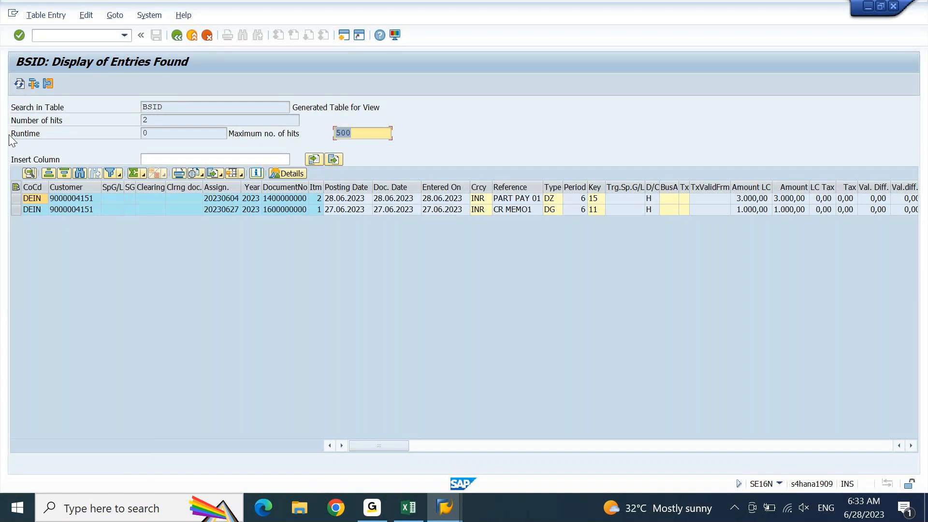
- Move the Invoice Ref. column in the BSID results directly after the item number column, before Posting Date
left_click(142, 199)
key("Right")
key("Right")
key("Right")
key("Right")
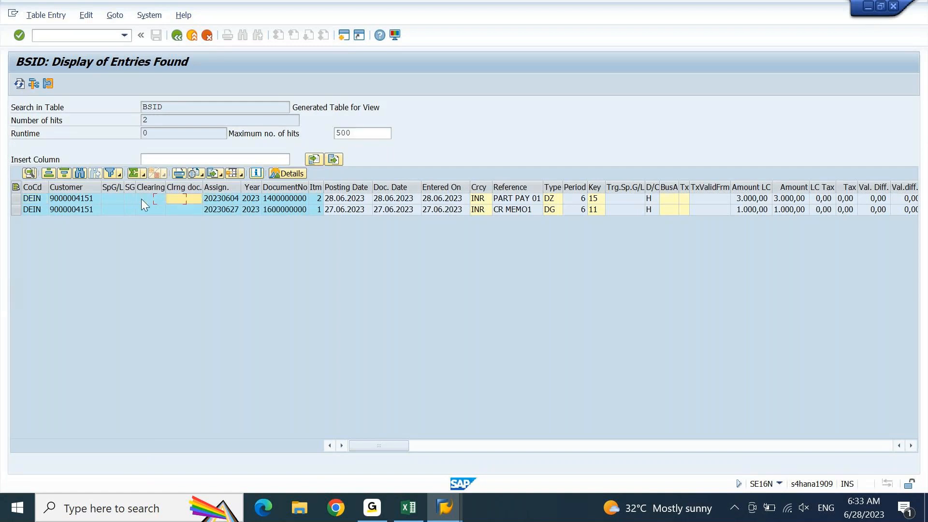
key("Right")
key("Right")
key("Right")
key("Right")
key("Right")
key("Right")
key("Right")
key("Right")
key("Right")
key("Right")
key("Right")
key("Right")
key("Right")
key("Right")
key("Right")
key("Right")
key("Right")
key("Right")
key("Right")
key("Right")
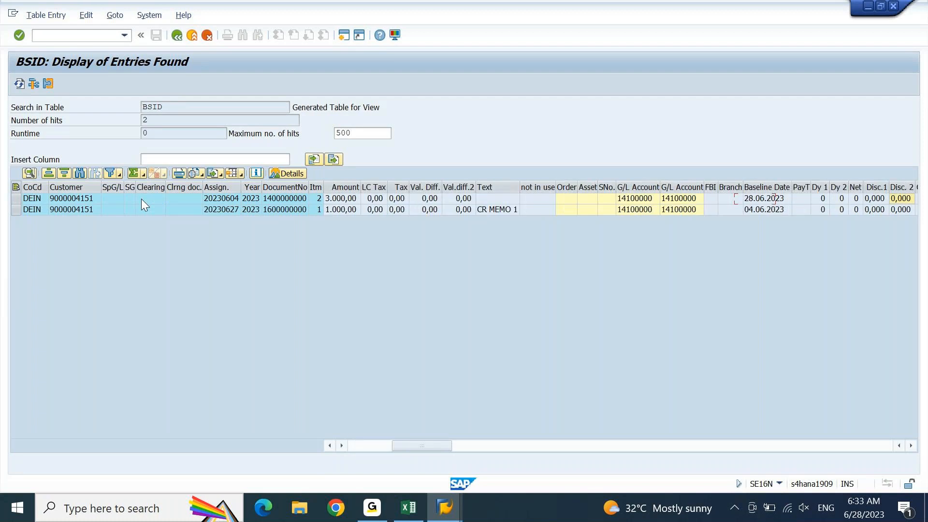
key("Left")
key("Left")
key("Left")
key("Left")
key("Left")
key("Left")
key("Left")
key("Left")
key("Left")
key("Left")
key("Left")
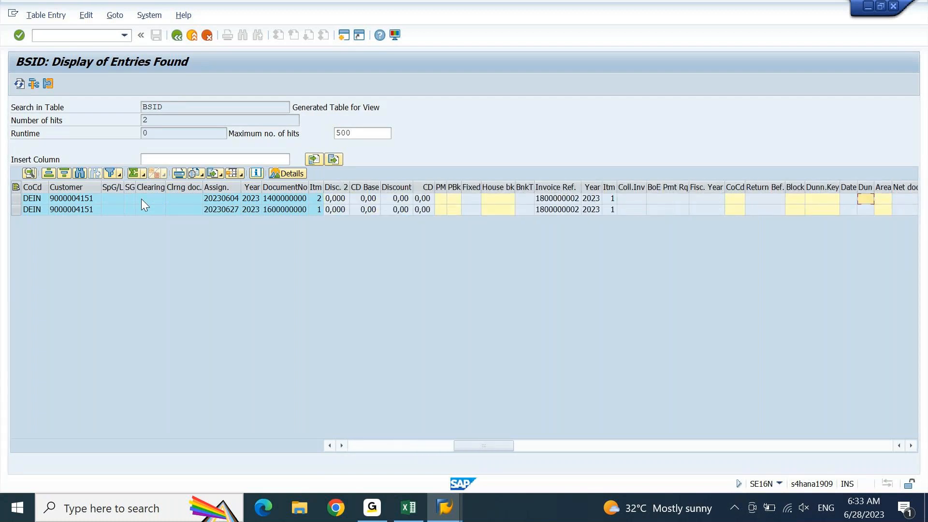
key("shift+Down")
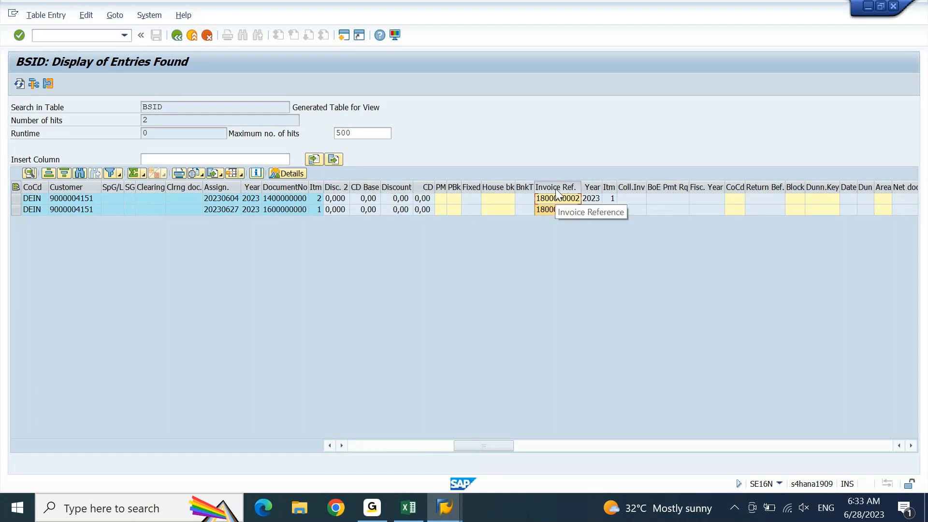
left_click_drag(555, 189, 370, 222)
left_click_drag(373, 211, 335, 216)
left_click(445, 202)
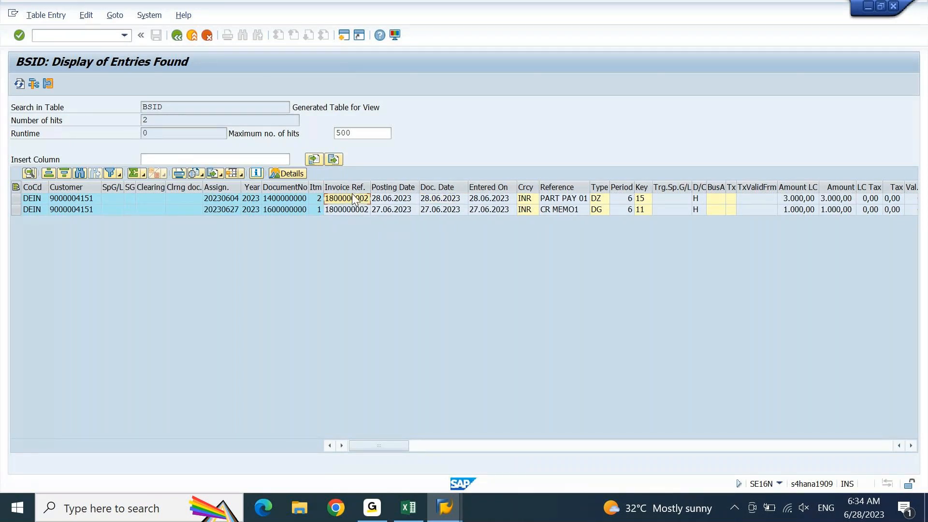
- Examine the document number and document type of the partial payment and credit memo entries
left_click(297, 188)
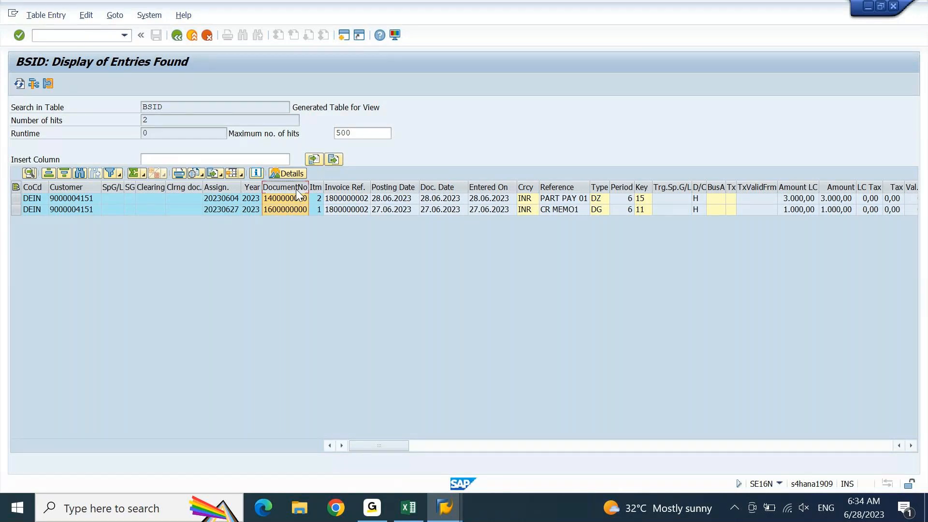
left_click(296, 199)
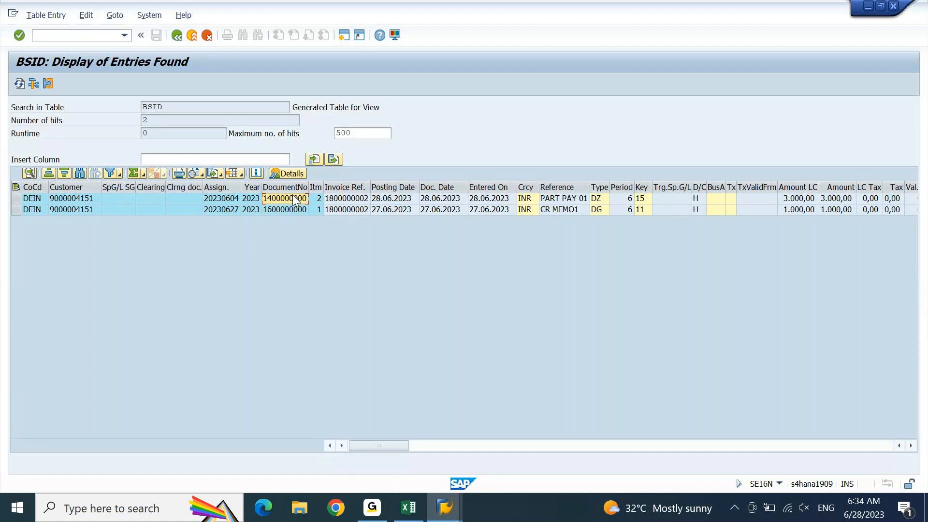
left_click(599, 202)
left_click(600, 202)
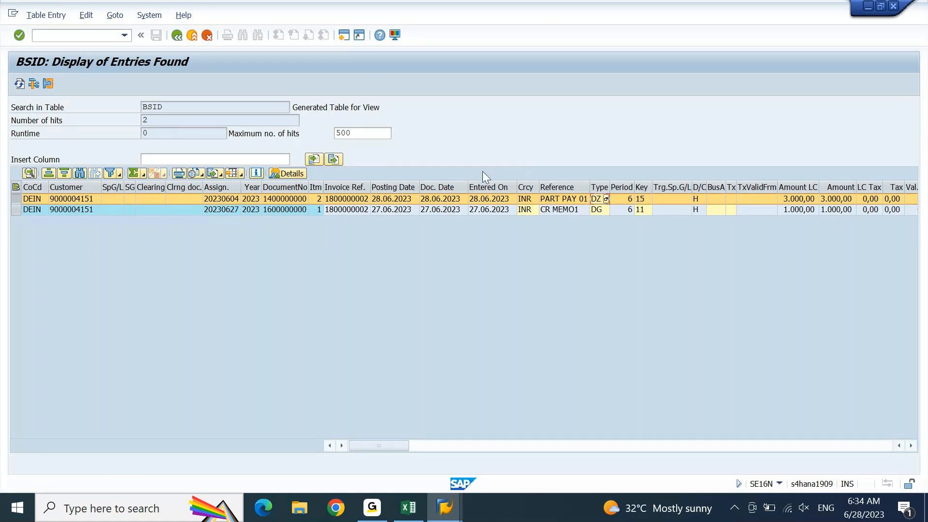
left_click(290, 210)
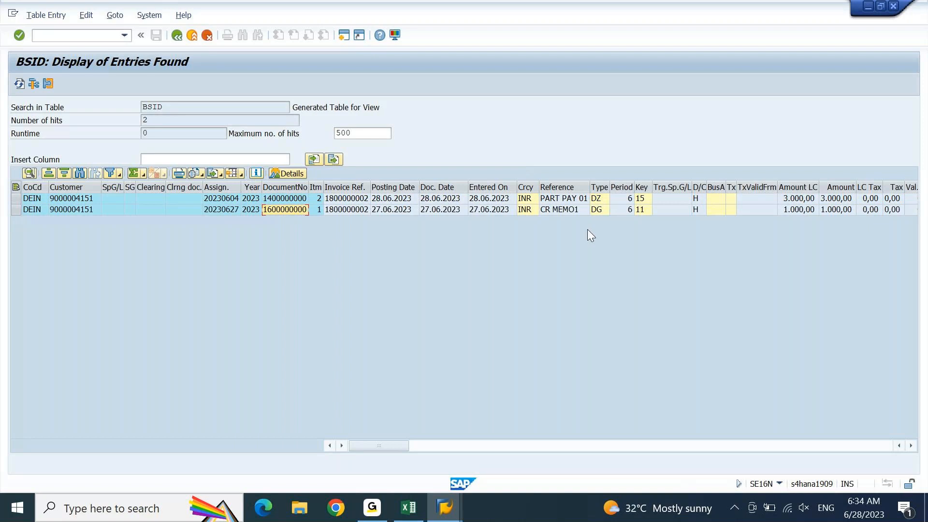
left_click(598, 209)
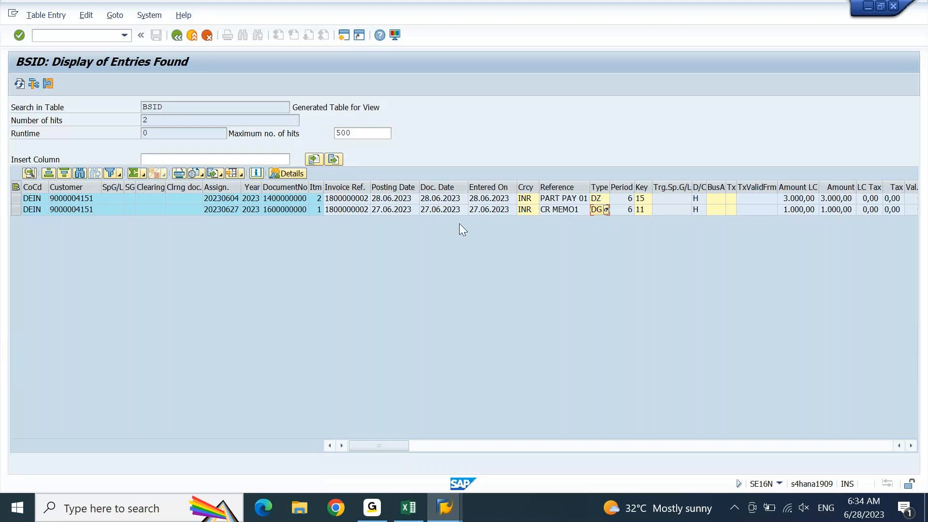
- Total the local currency amount column of the BSID entries and widen it to fit the full sum
left_click(814, 188)
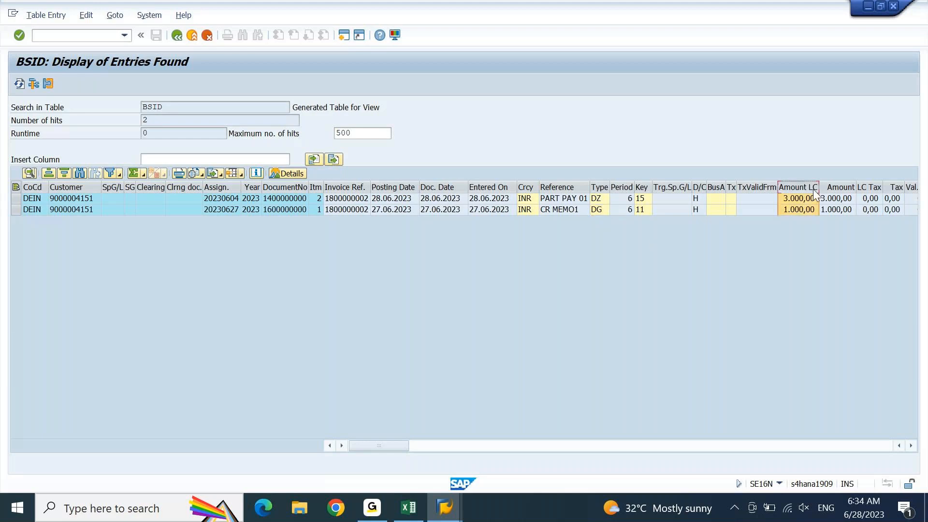
left_click(134, 173)
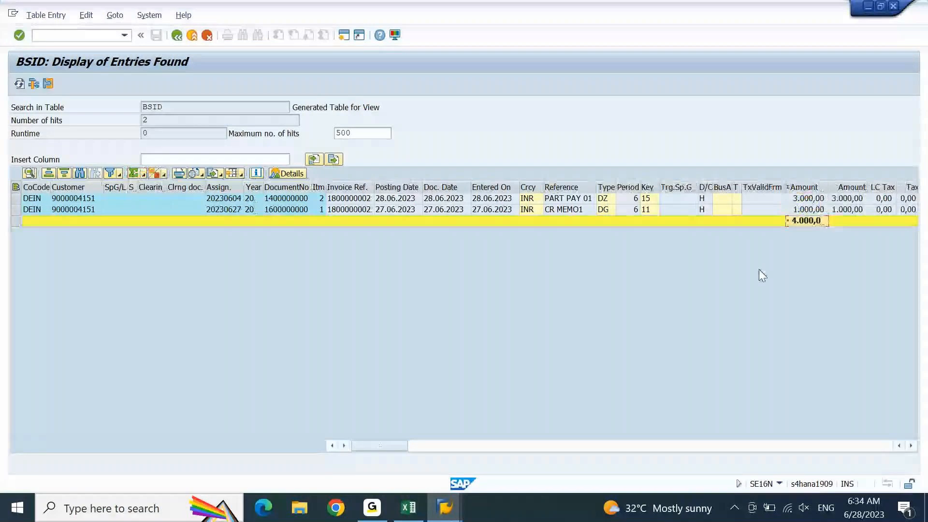
left_click_drag(828, 182, 847, 181)
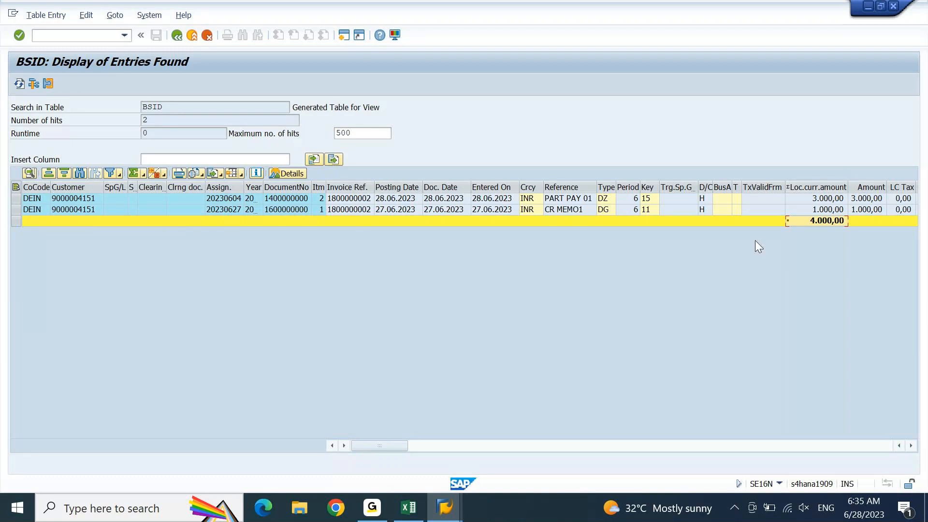
- Switch back to the Post Incoming Payments session
left_click(454, 519)
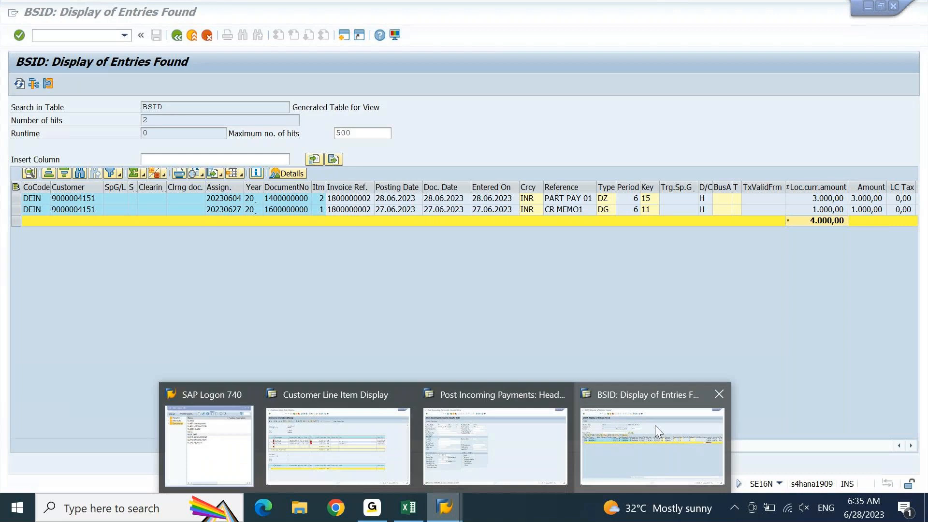
left_click(531, 431)
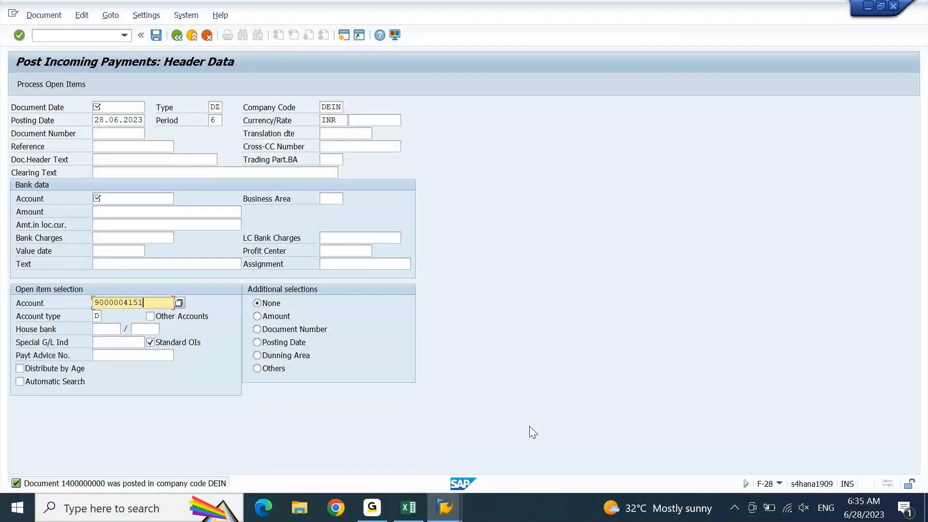
- Set the payment's document date to 28.06.2023 and its reference to Part Pay 02
key("Up")
key("Up")
key("Up")
key("Up")
key("Up")
key("Up")
key("Up")
key("Up")
key("Up")
key("Up")
key("Up")
key("Up")
key("space")
key("Down")
key("Return")
key("Down")
key("Down")
key("Down")
key("ctrl+v")
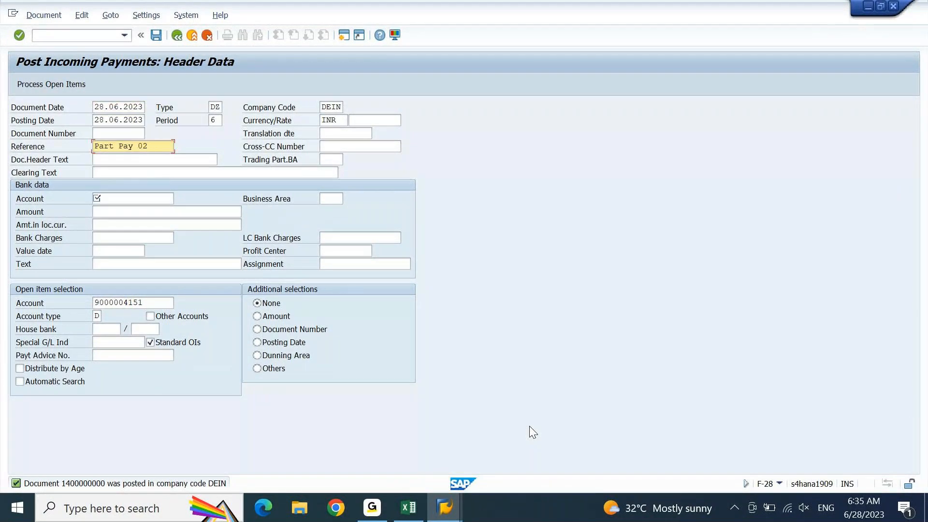
- Copy the reference Part Pay 02 into the document header text and the clearing text
key("shift+Home")
key("ctrl+c")
key("Down")
key("ctrl+v")
key("Down")
key("ctrl+v")
- Enter the SBI Check Incoming G/L account in the bank data with an amount of 2000
key("Down")
key("space")
key("Down")
key("Return")
key("Down")
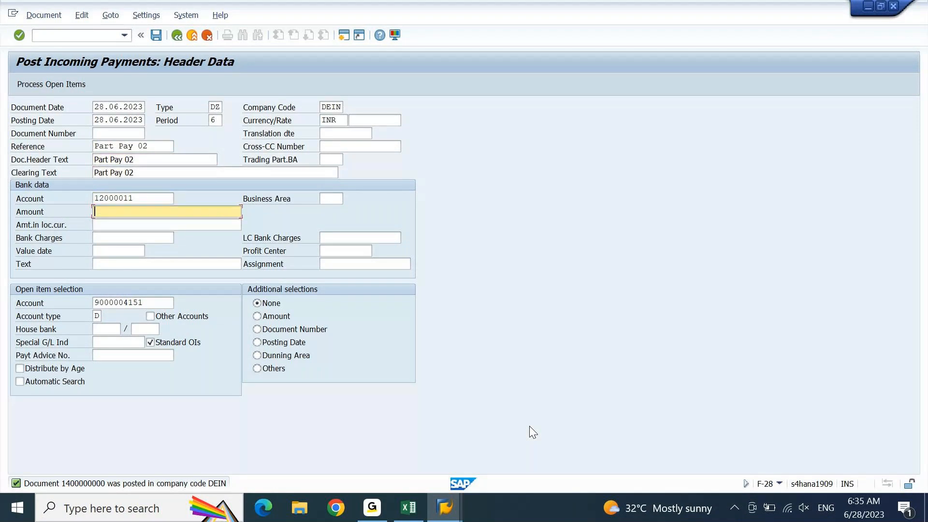
type("2000")
- Set the bank data text to part pay 02 and process the customer's open items
key("Tab")
key("Tab")
key("Tab")
key("Tab")
key("Tab")
key("Tab")
key("space")
key("Down")
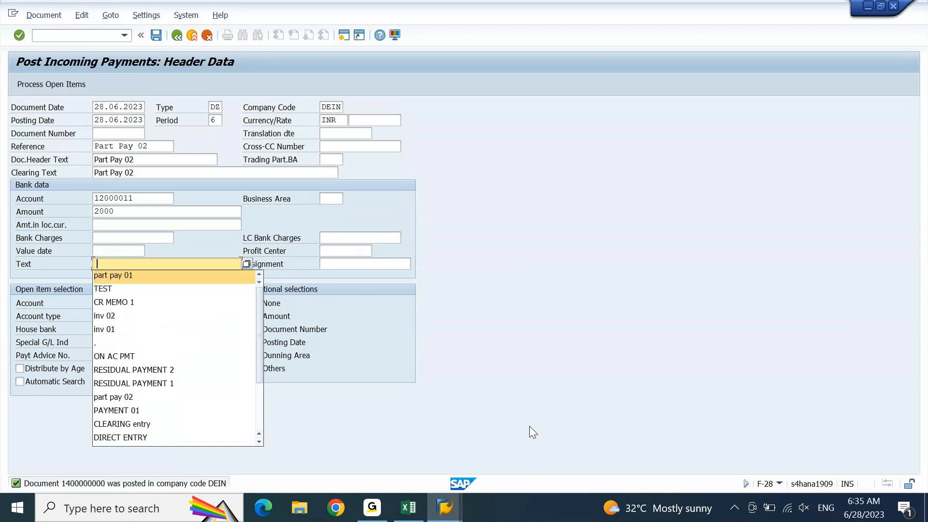
key("Tab")
key("Tab")
key("shift+Tab")
key("shift+Tab")
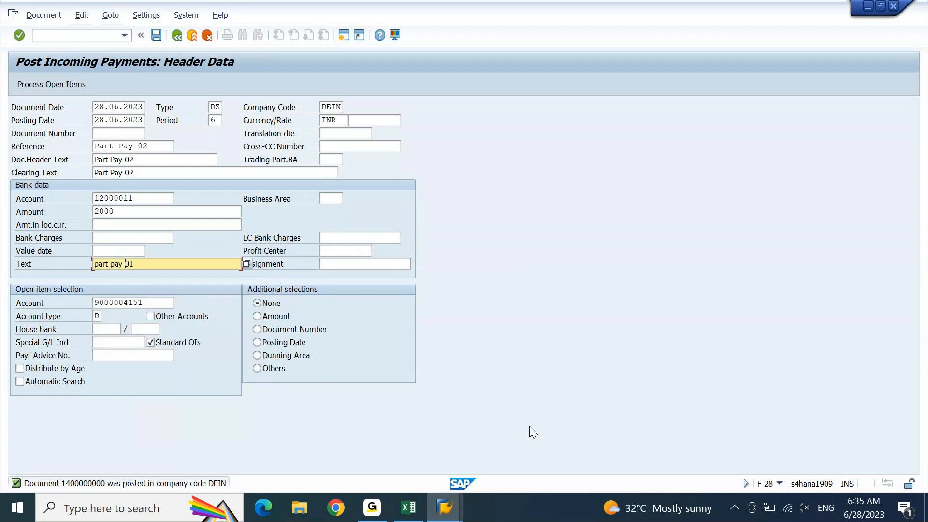
key("BackSpace")
type("2")
key("F6")
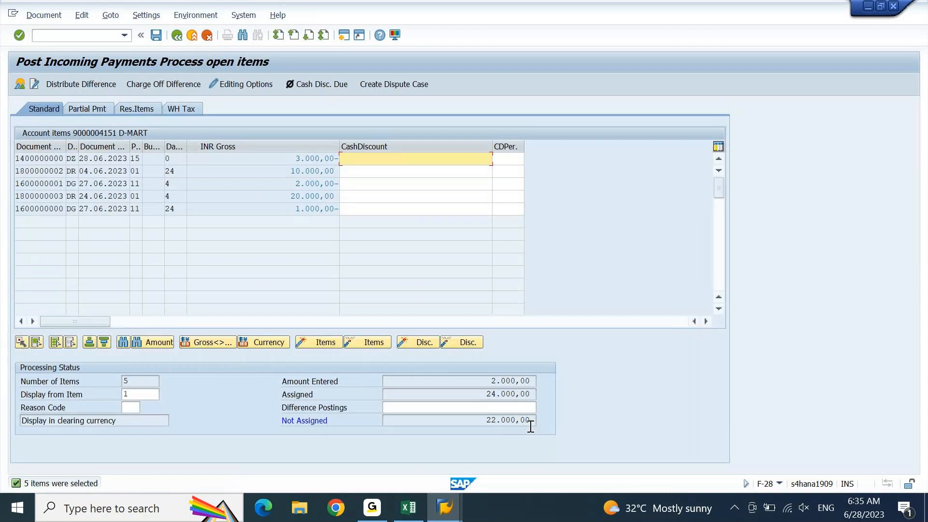
- Deactivate all the customer's open items and switch to partial payment entry
left_click(71, 344)
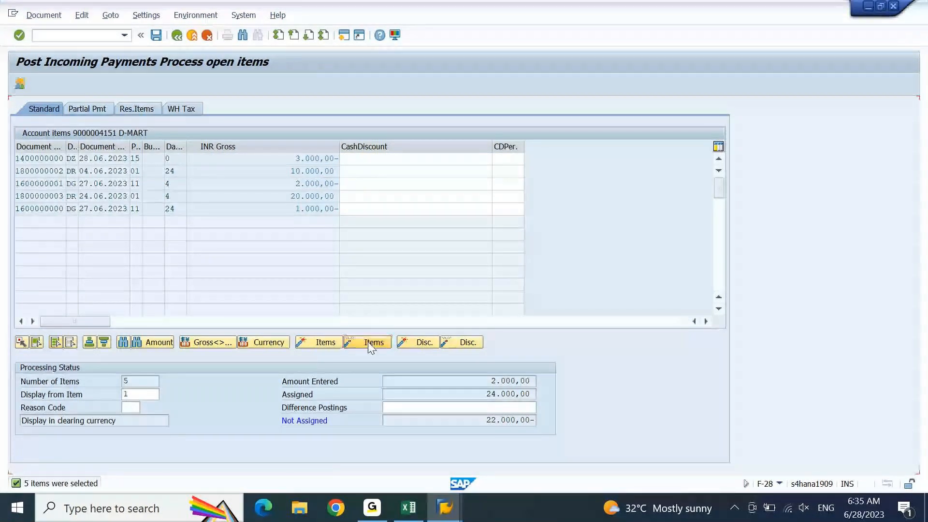
left_click(371, 343)
left_click(91, 110)
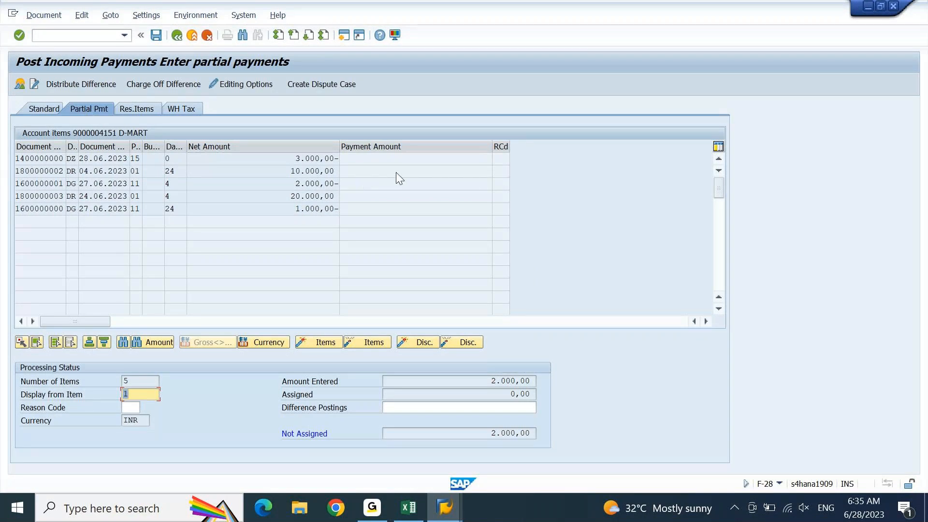
- Activate the 10.000,00 invoice item and set its partial payment amount to 2000
left_click(323, 173)
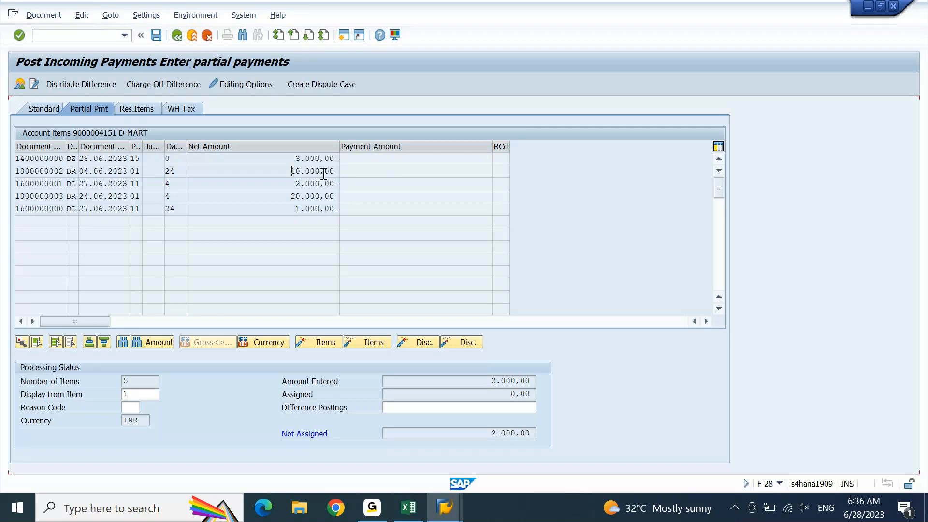
double_click(322, 173)
left_click_drag(442, 171, 498, 175)
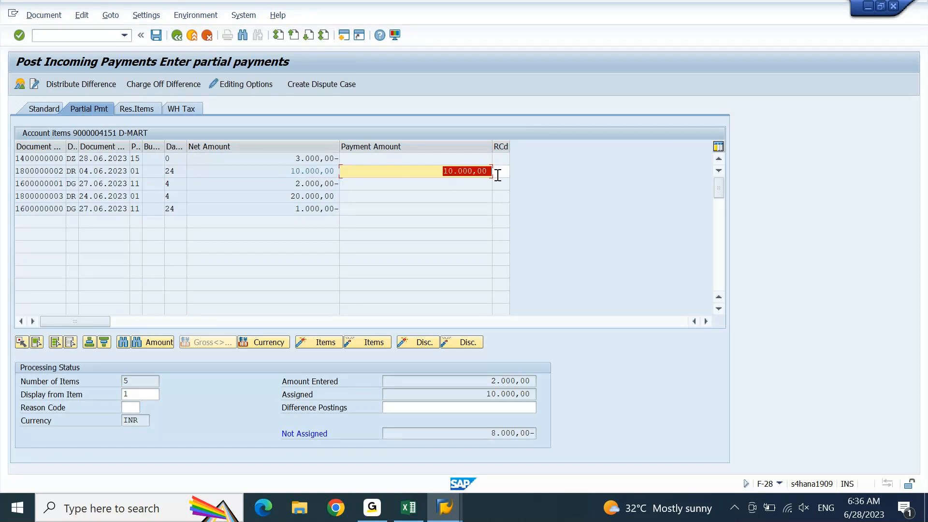
type("2000")
key("Return")
- Simulate the payment document and its general ledger postings, returning to the document overview
left_click(43, 15)
left_click(42, 44)
left_click(40, 16)
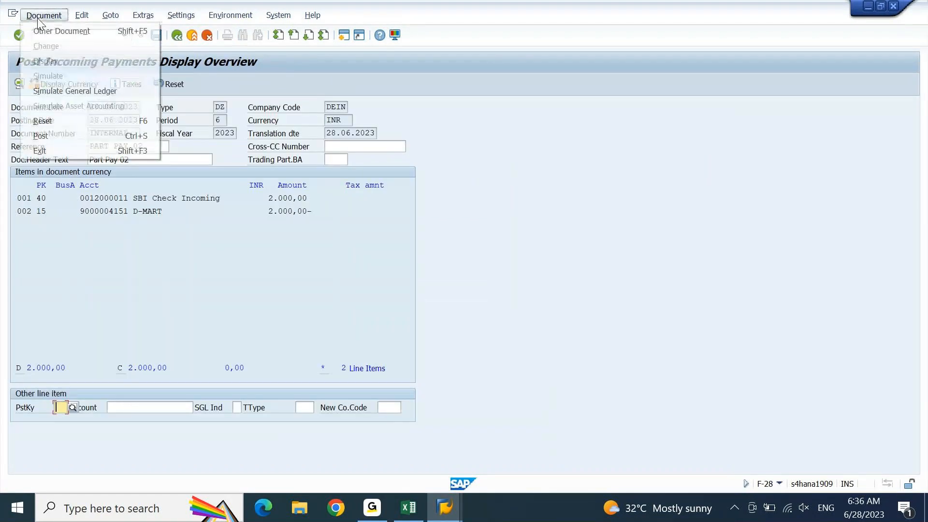
left_click(41, 89)
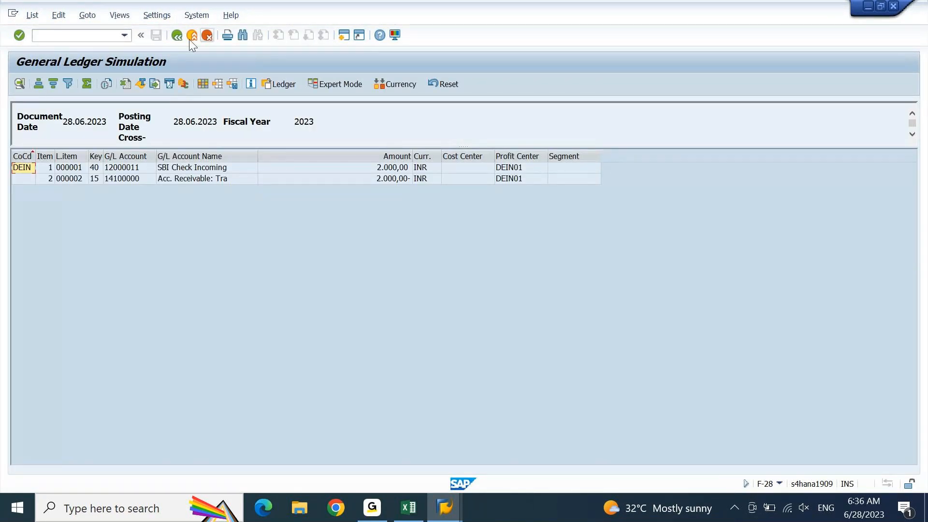
left_click(178, 35)
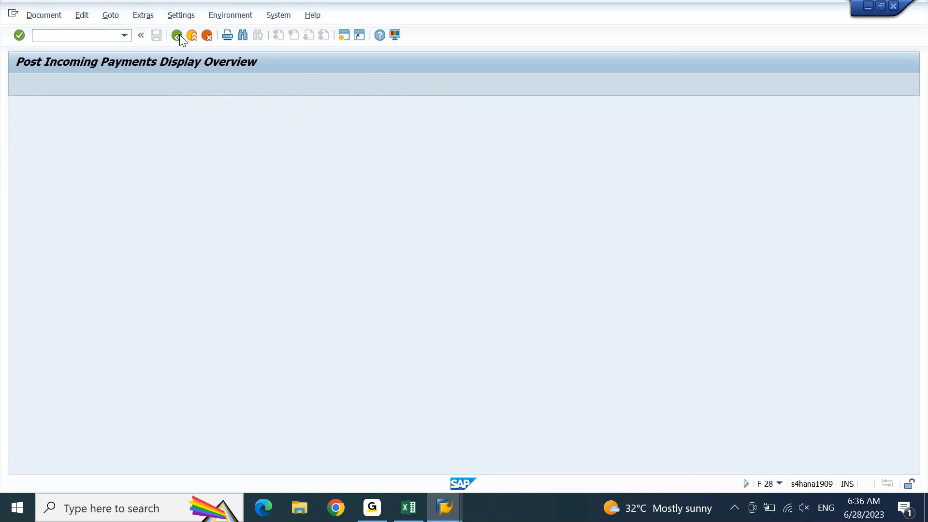
- Post the Part Pay 02 incoming payment document
left_click(68, 16)
left_click(74, 68)
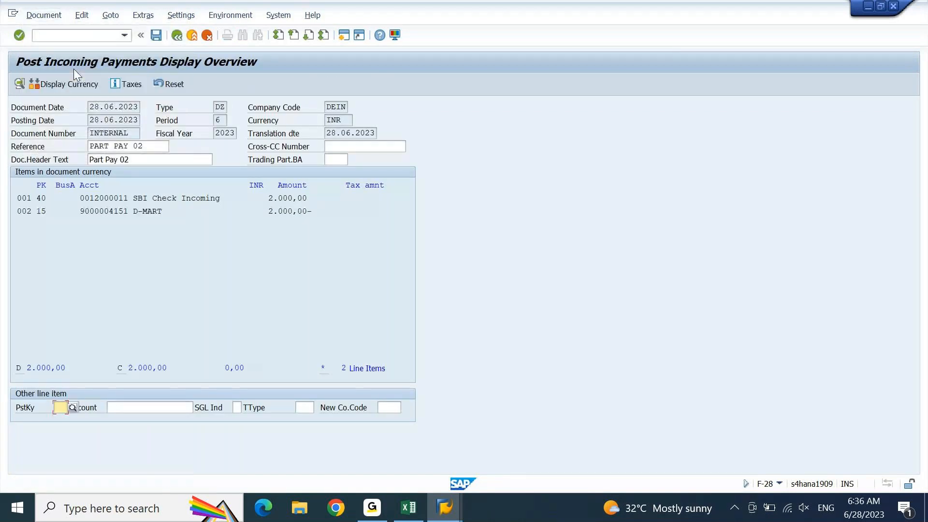
left_click(162, 42)
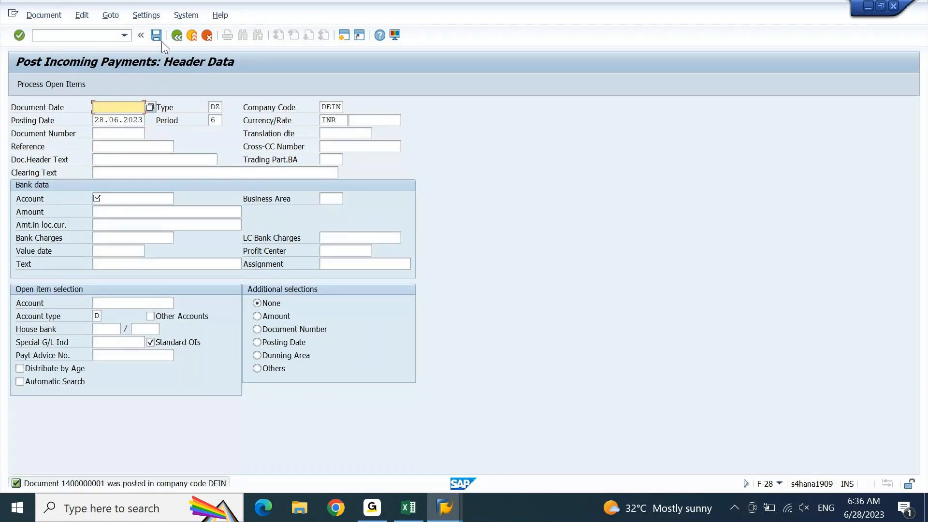
- Switch to the BSID table entries session and refresh the results
mouse_move(448, 514)
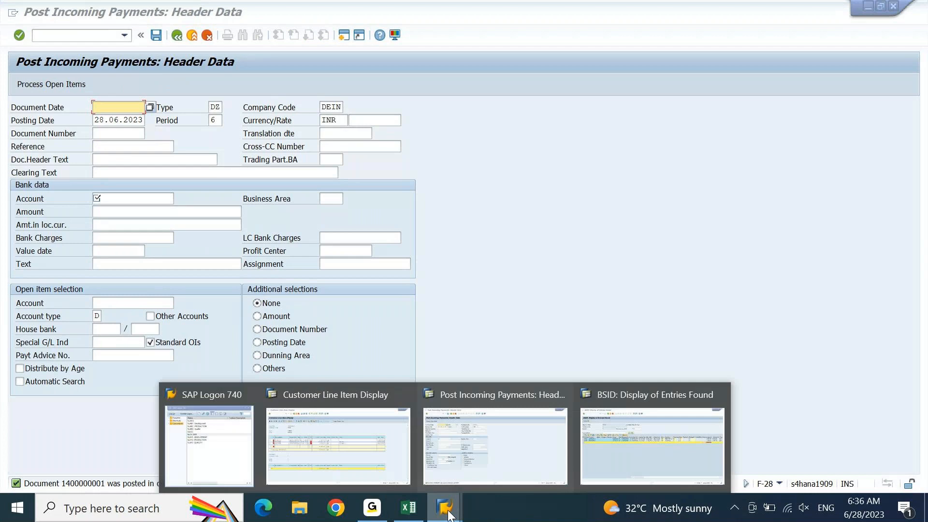
left_click(646, 467)
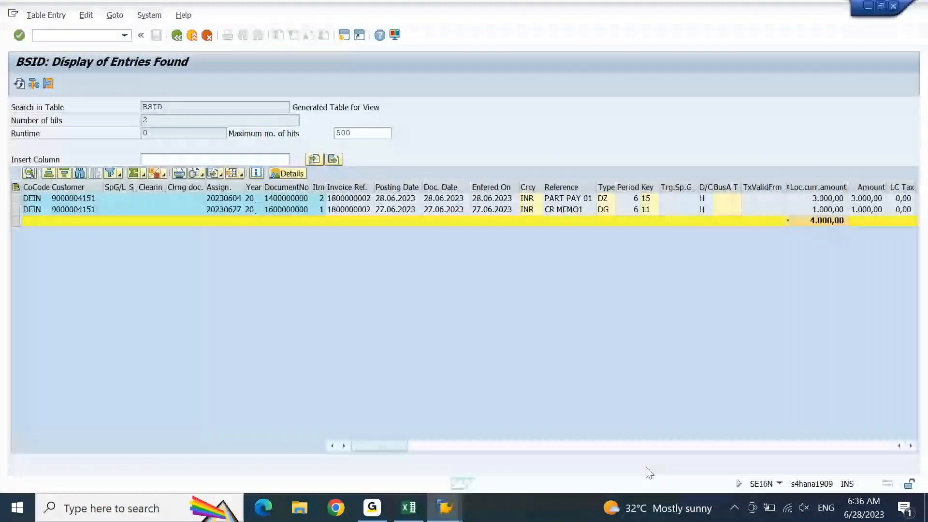
left_click(768, 290)
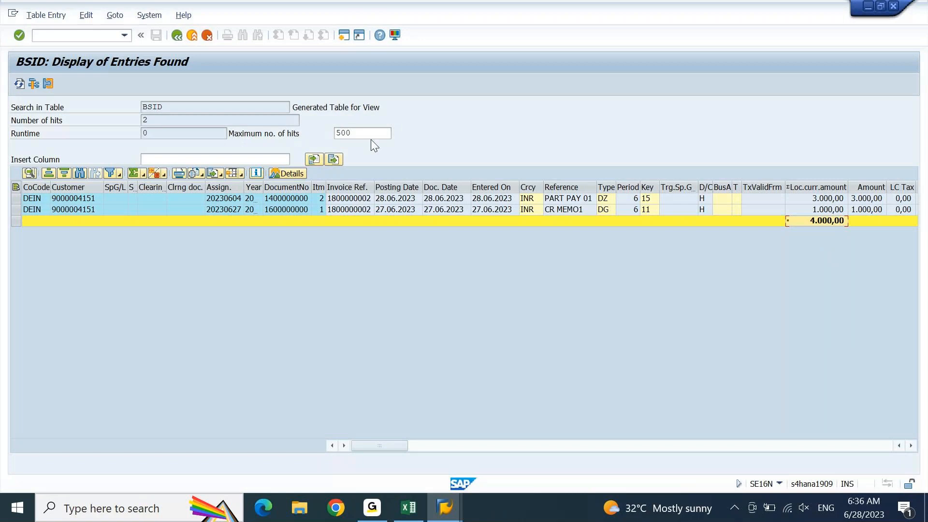
left_click(19, 83)
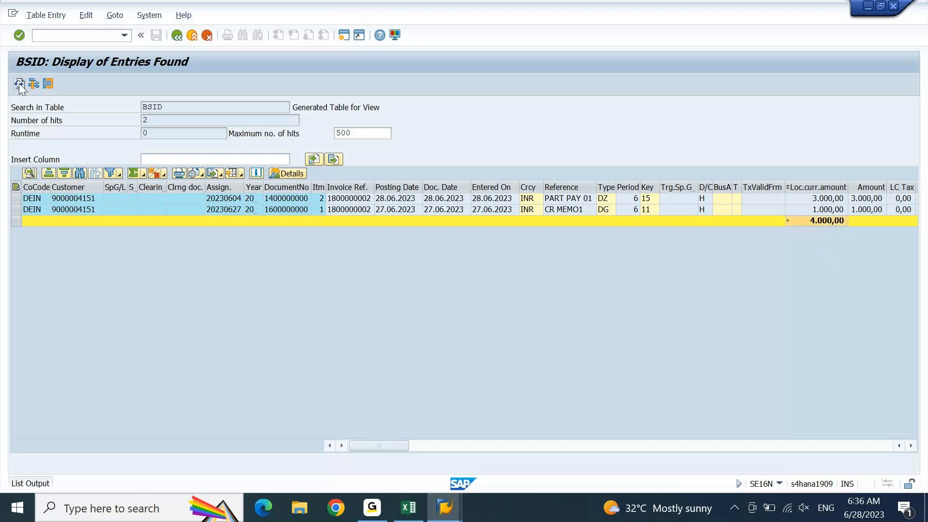
left_click(19, 83)
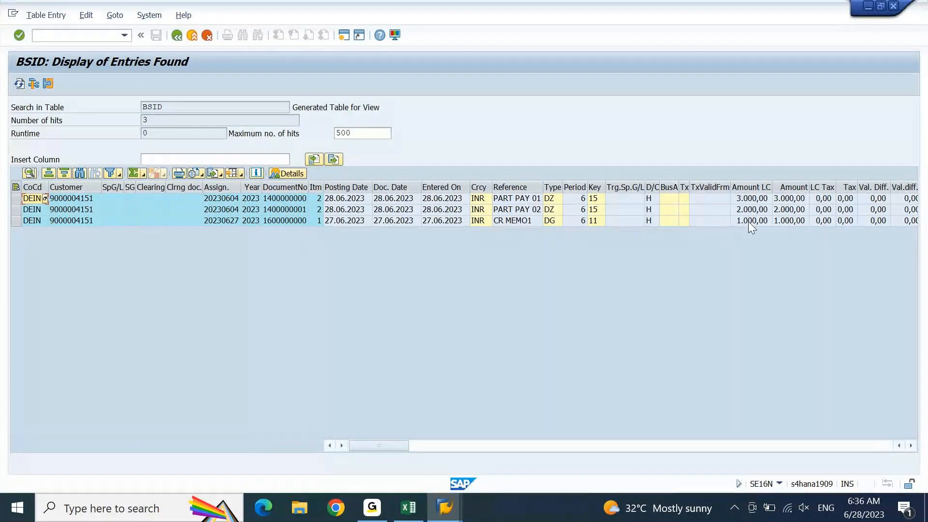
- Total the local currency amount of the refreshed BSID entries and widen that column to fit the sum
left_click(750, 188)
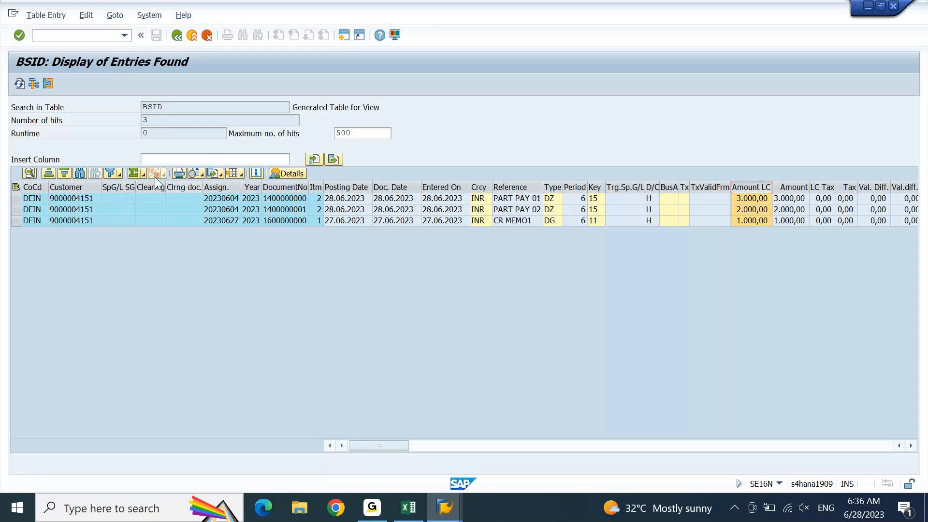
left_click(130, 174)
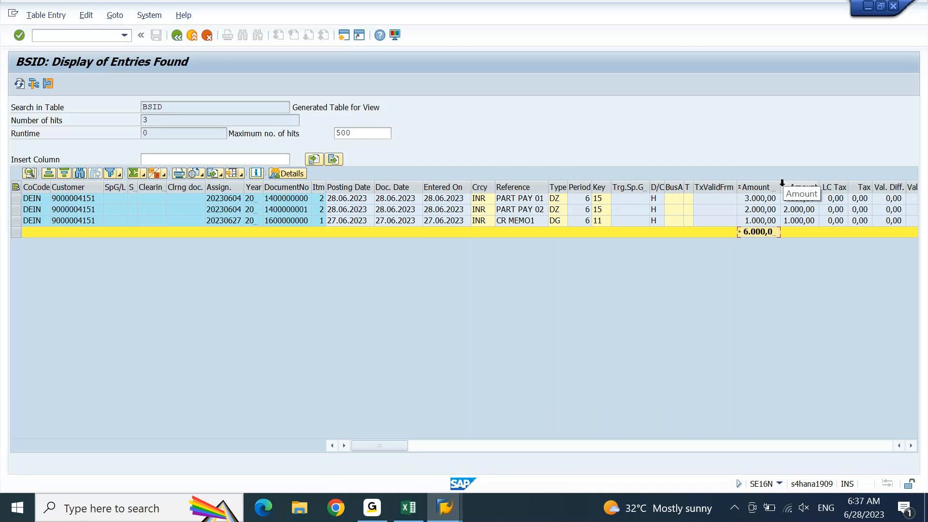
left_click_drag(781, 188, 792, 185)
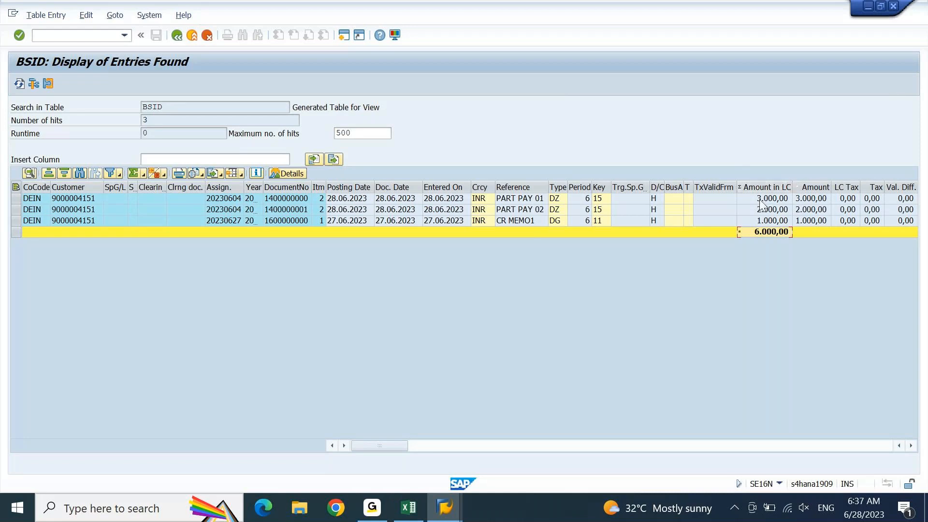
- Switch to the Customer Line Item Display session and refresh the list
left_click(443, 516)
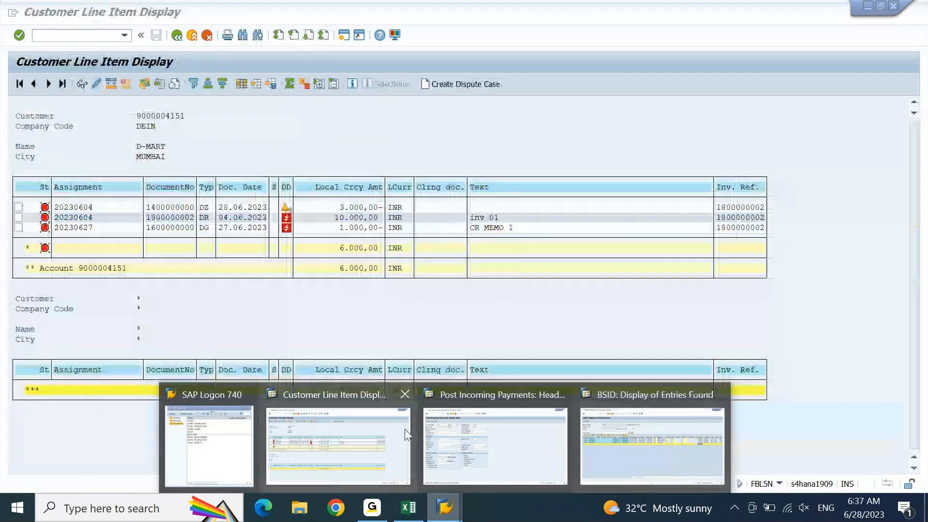
left_click(405, 428)
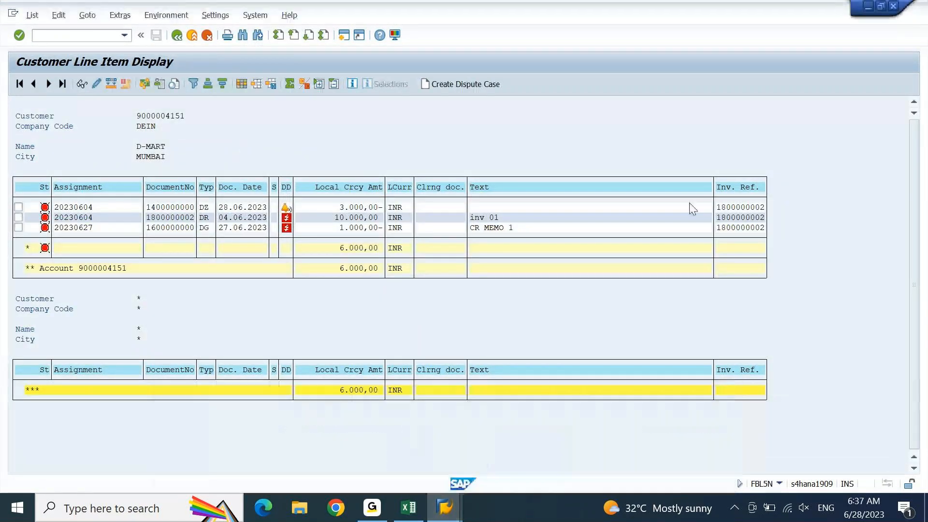
left_click(38, 15)
left_click(44, 43)
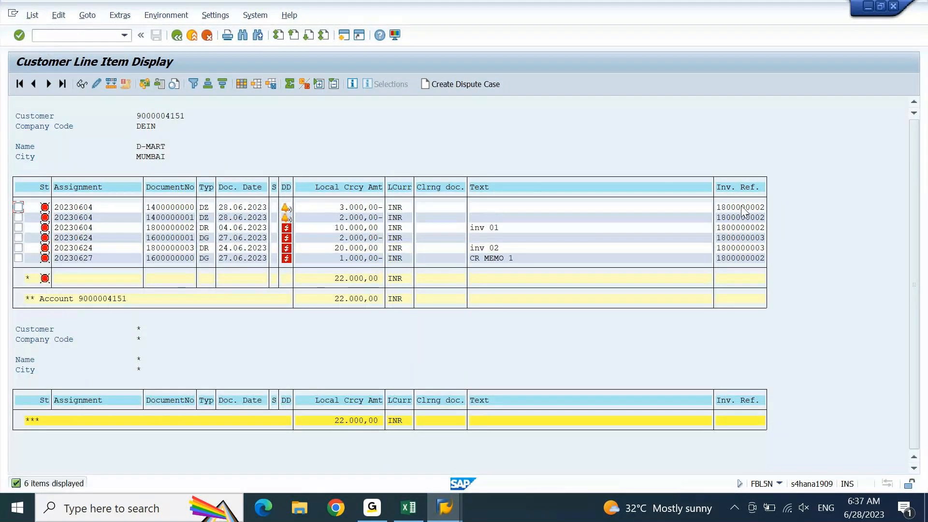
left_click(754, 193)
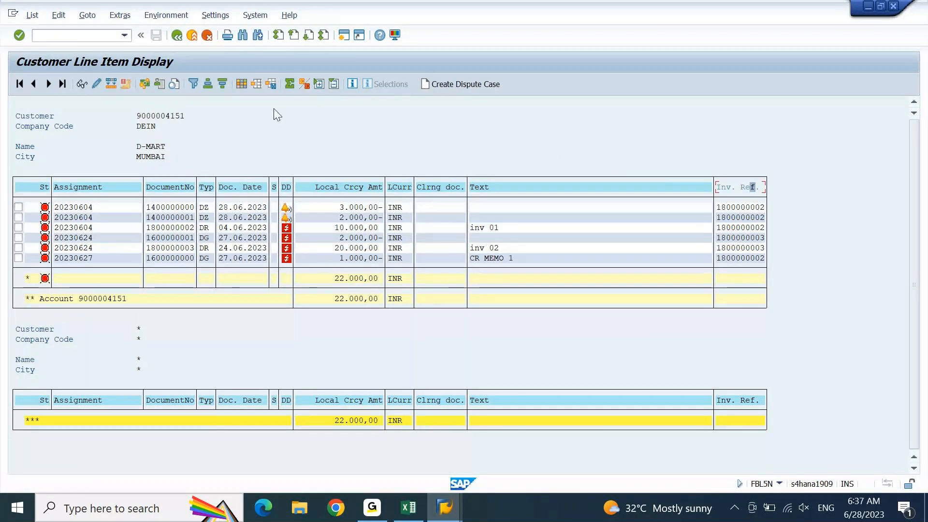
left_click(193, 83)
left_click(226, 163)
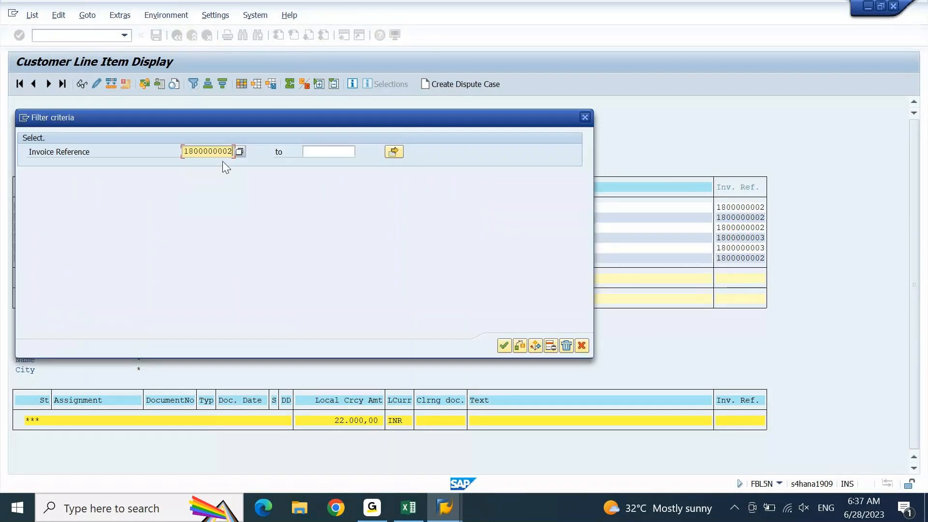
left_click(505, 345)
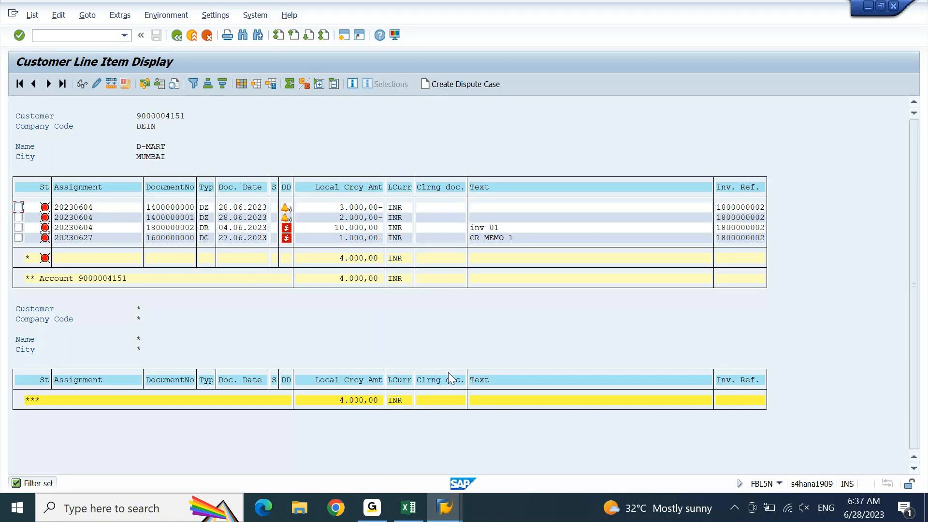
- Return to the Post Incoming Payments session and set the document date to 28.06.2023
left_click(444, 507)
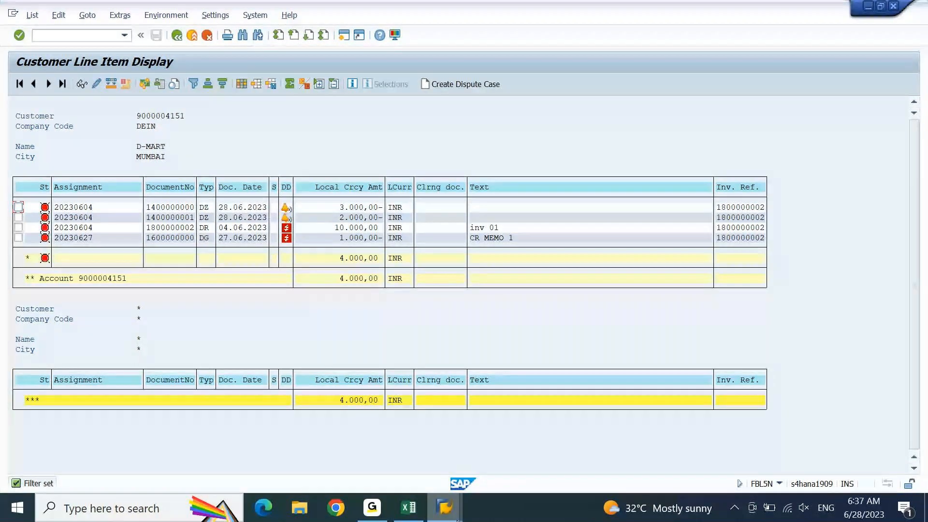
left_click(512, 462)
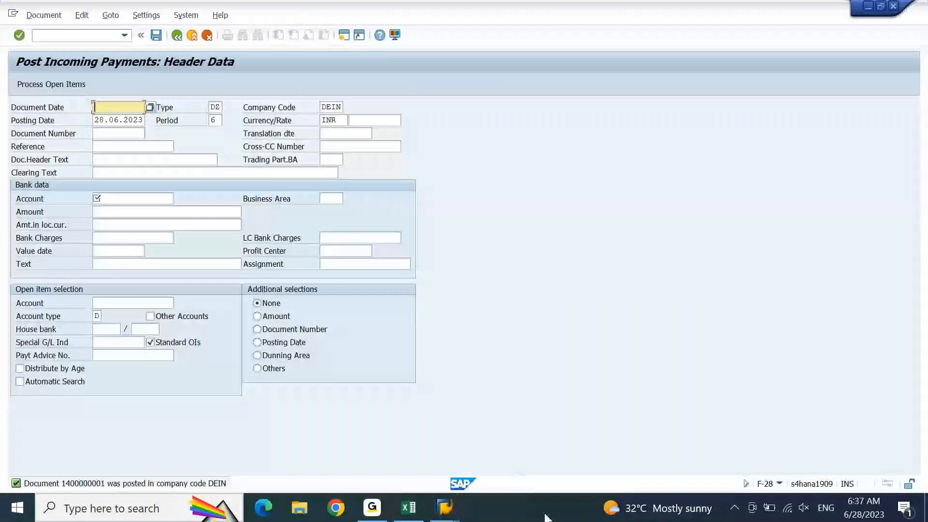
key("Down")
key("Return")
key("Down")
key("Down")
key("Down")
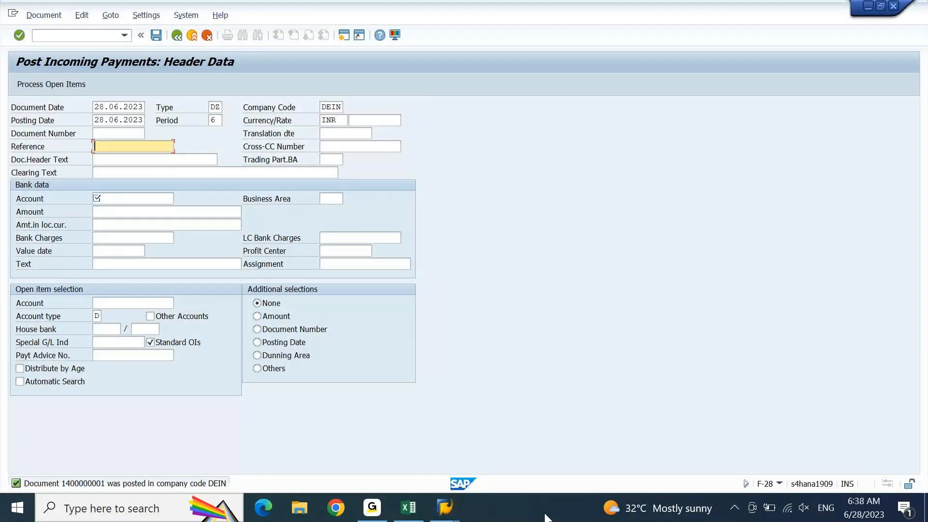
- Enter "finaly pmt" as the reference, document header text and clearing text
type("finaly pm,t")
key("BackSpace")
key("BackSpace")
type("t")
key("ctrl+a")
key("ctrl+c")
key("Down")
key("ctrl+v")
key("Down")
key("ctrl+v")
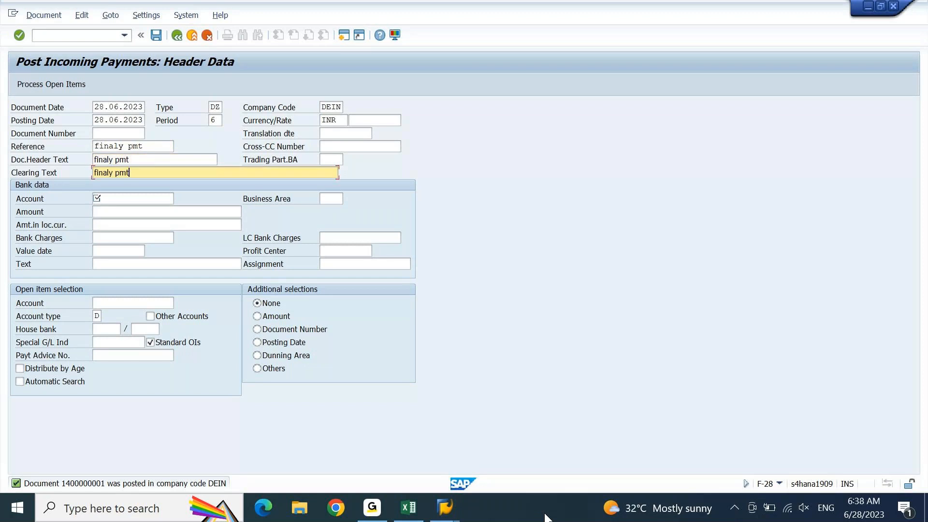
- Enter the SBI Check Incoming G/L account in the bank data with an amount of 40000
key("Down")
key("Down")
key("Return")
key("Down")
key("BackSpace")
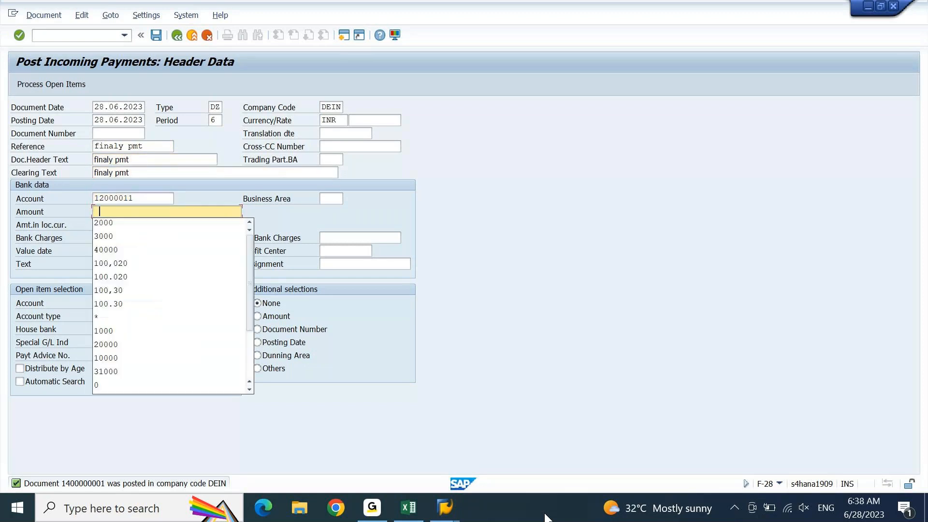
key("Down")
key("Down")
key("Down")
key("Return")
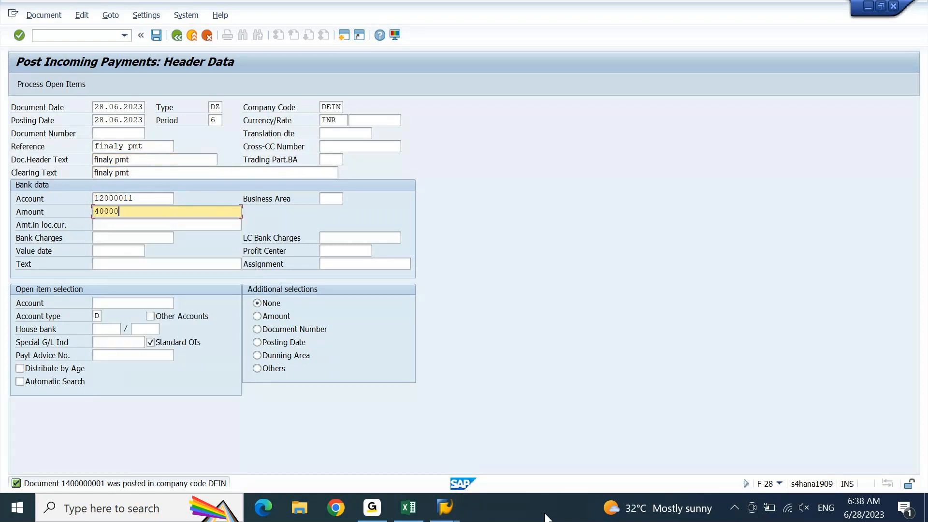
- Set the line item text in the bank data to "finaly pmt"
key("Down")
key("Down")
key("Down")
key("Down")
key("BackSpace")
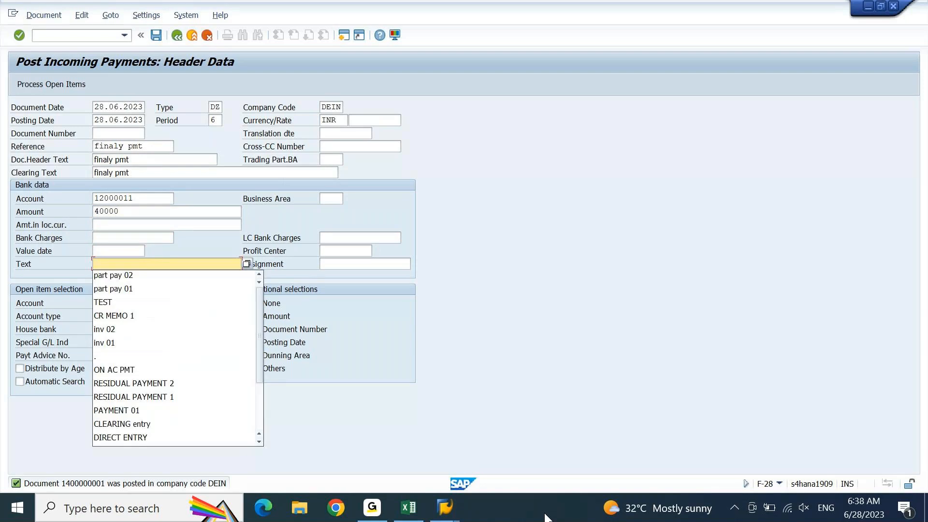
key("Down")
key("Down")
key("Down")
key("Up")
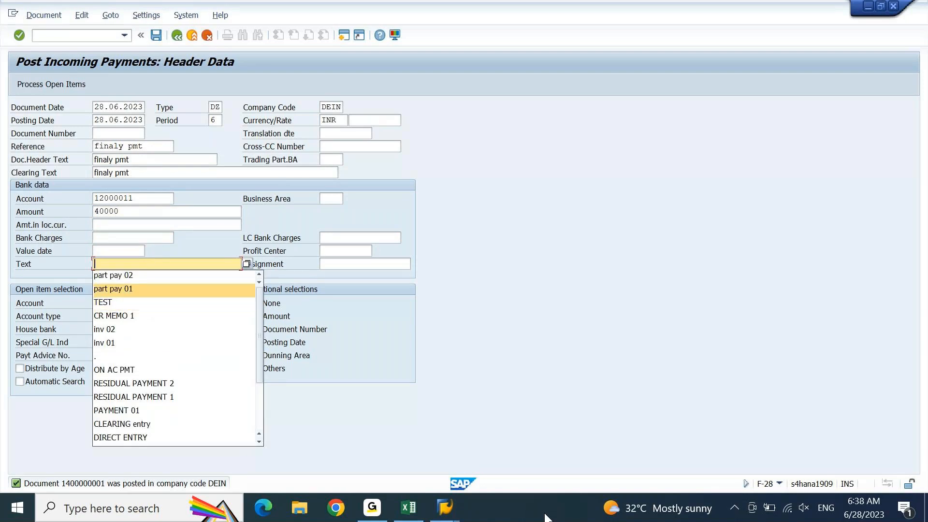
key("Return")
key("Tab")
key("Tab")
key("shift+Tab")
key("shift+Tab")
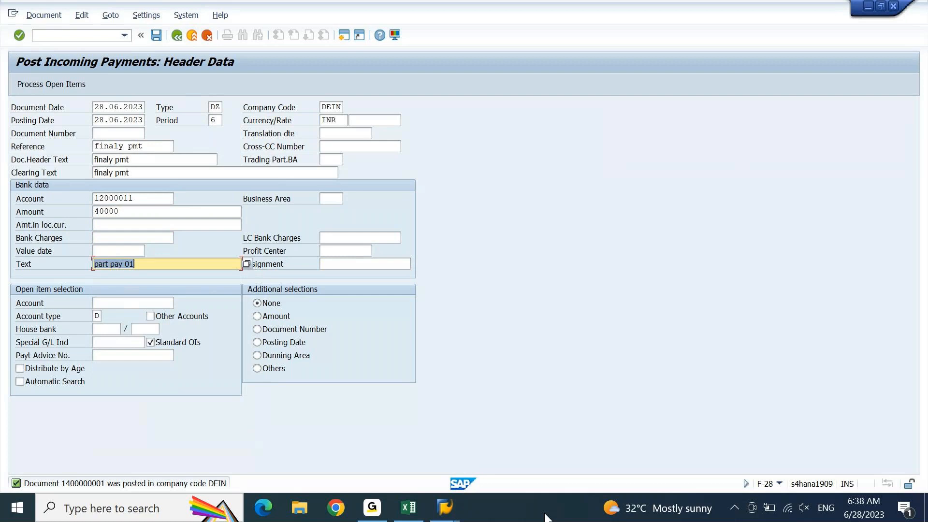
key("ctrl+v")
key("Tab")
key("Tab")
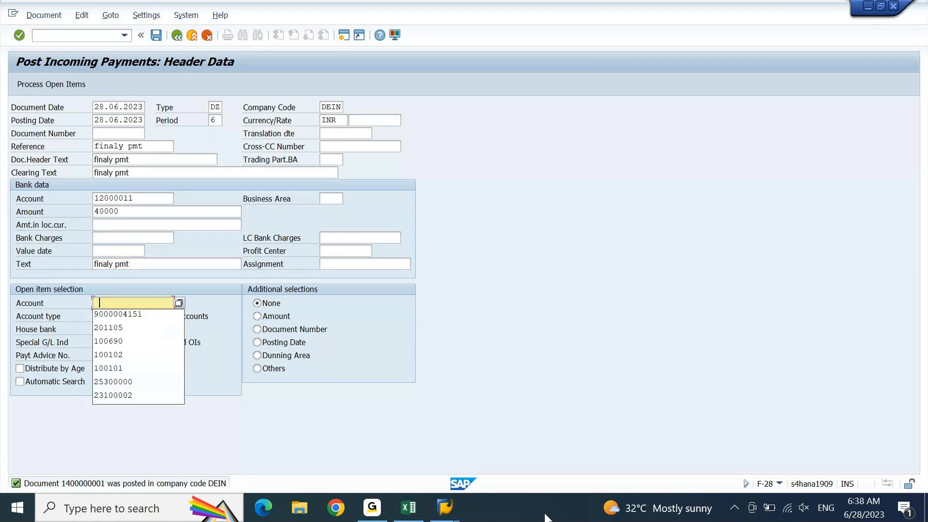
- Choose the D-MART customer account for open item selection and load its open items
key("Down")
key("Return")
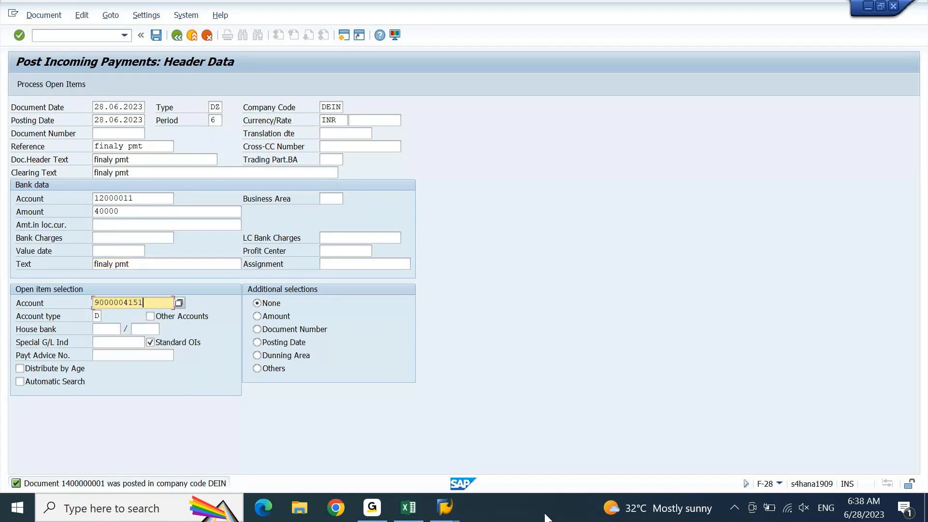
key("Return")
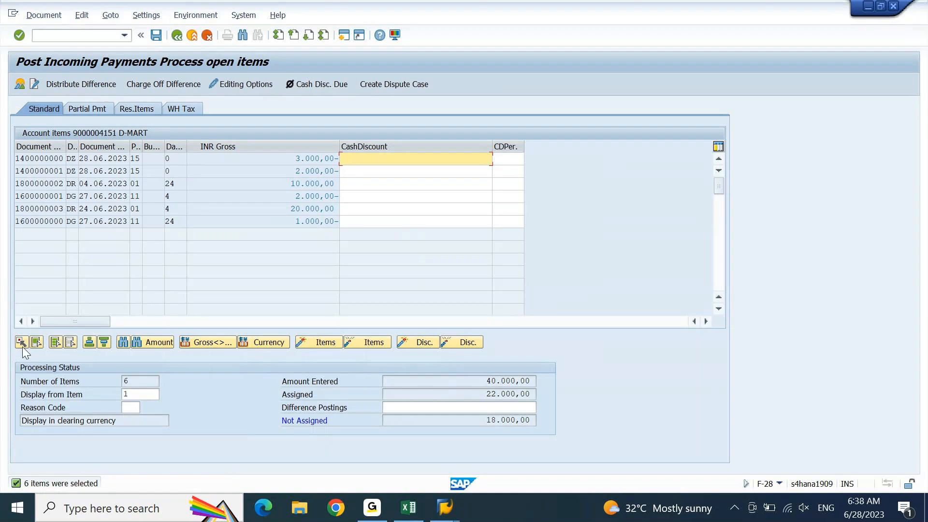
- Deactivate all open items and activate only the 10.000,00 DR invoice for clearing
left_click(55, 342)
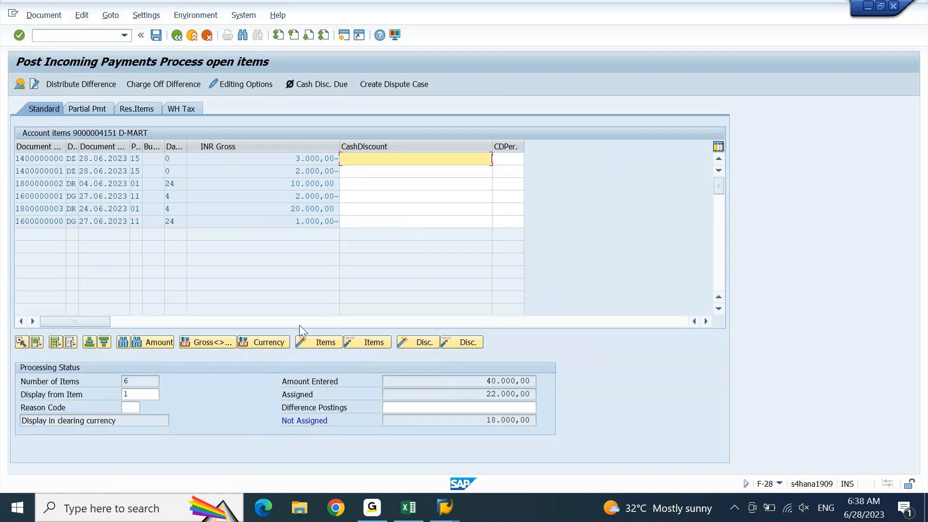
left_click(370, 340)
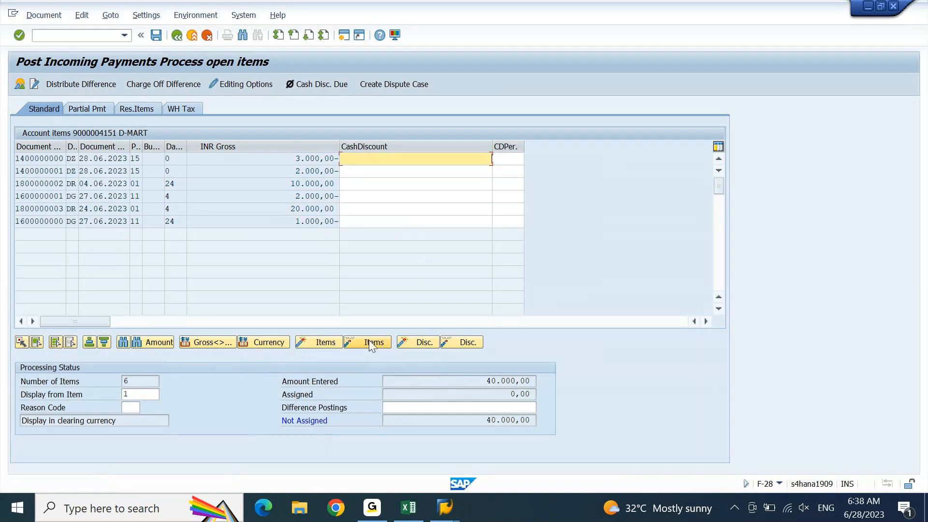
double_click(313, 189)
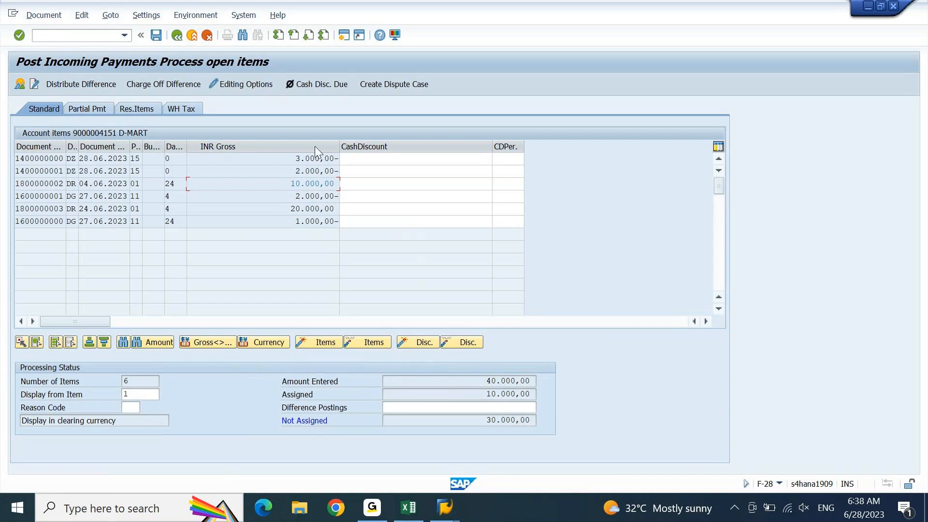
- Activate the 3.000,00 and 2.000,00 partial payments and the 1.000,00 credit memo, and compare the assigned amount with the amount entered
left_click(321, 160)
double_click(325, 159)
double_click(324, 171)
double_click(322, 221)
left_click_drag(466, 394, 547, 412)
left_click_drag(478, 382, 559, 383)
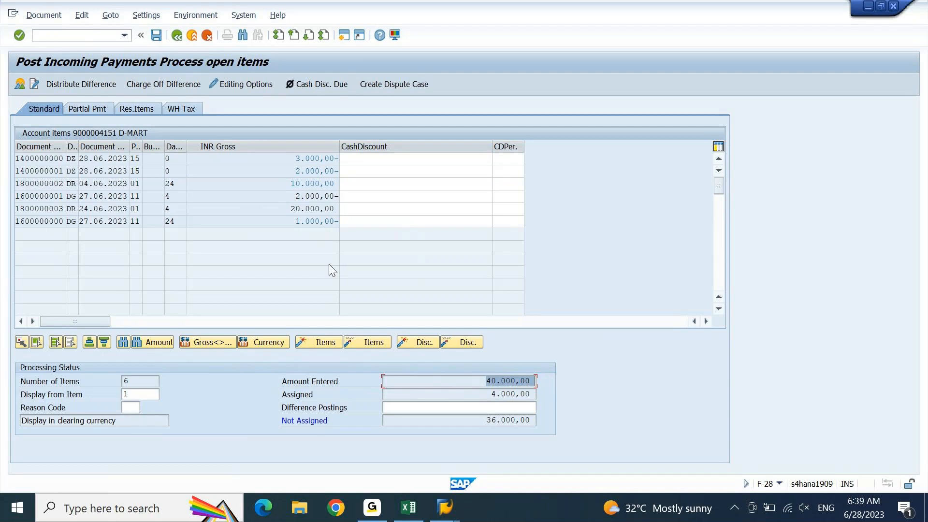
- Correct the SBI Check Incoming line item amount to 4000 and return to processing the open items
left_click(19, 82)
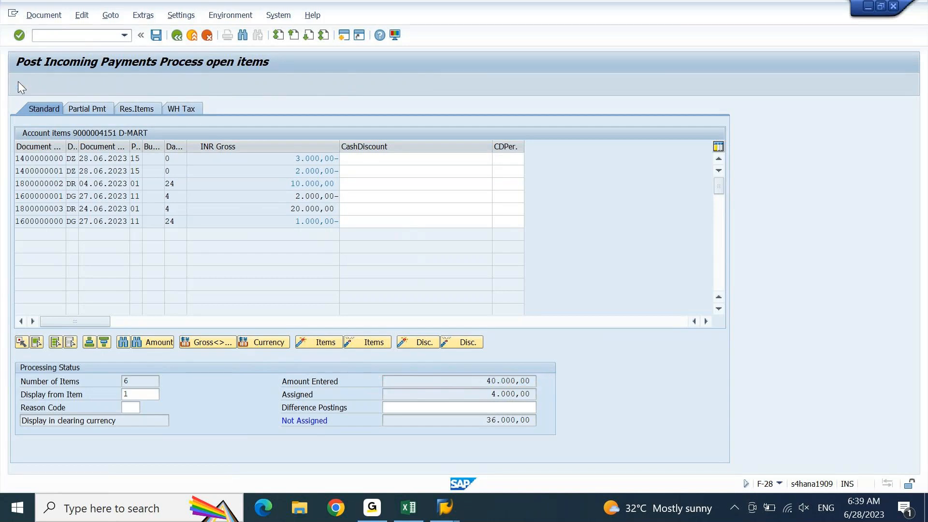
double_click(210, 198)
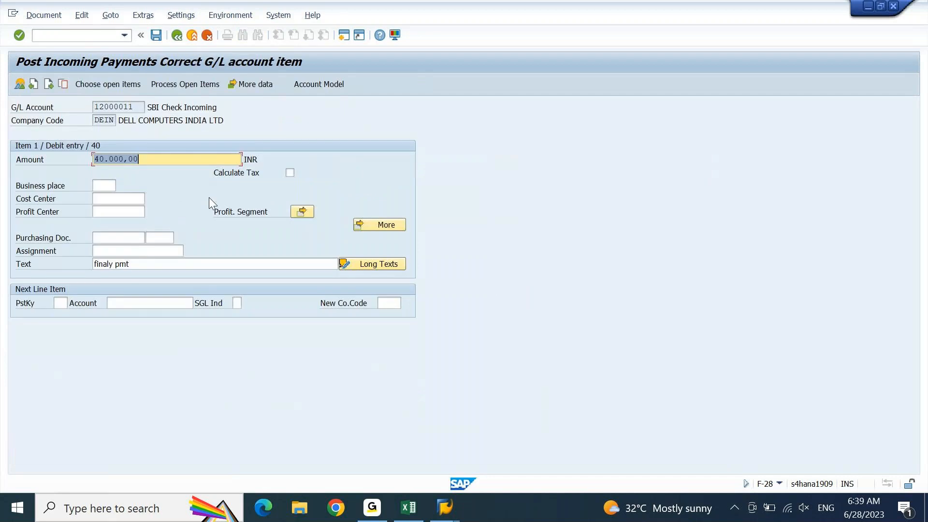
type("4000")
key("Tab")
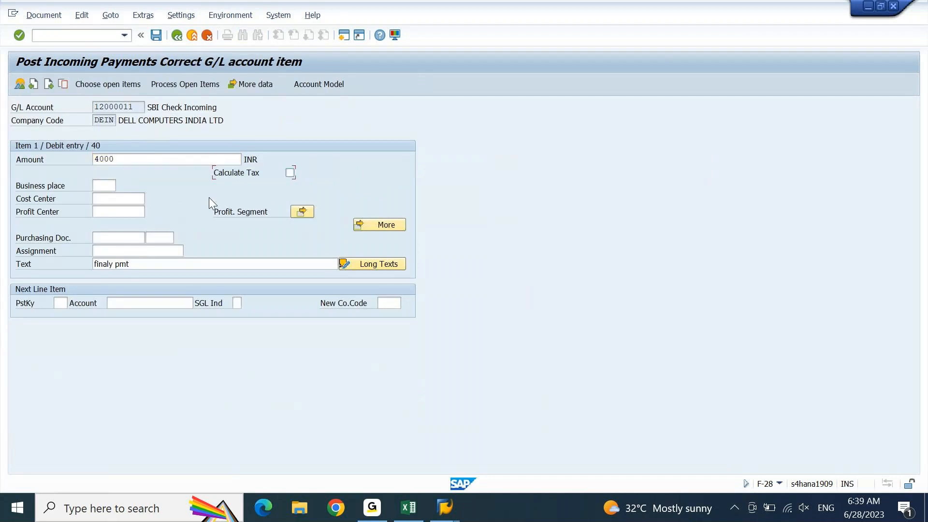
left_click(194, 89)
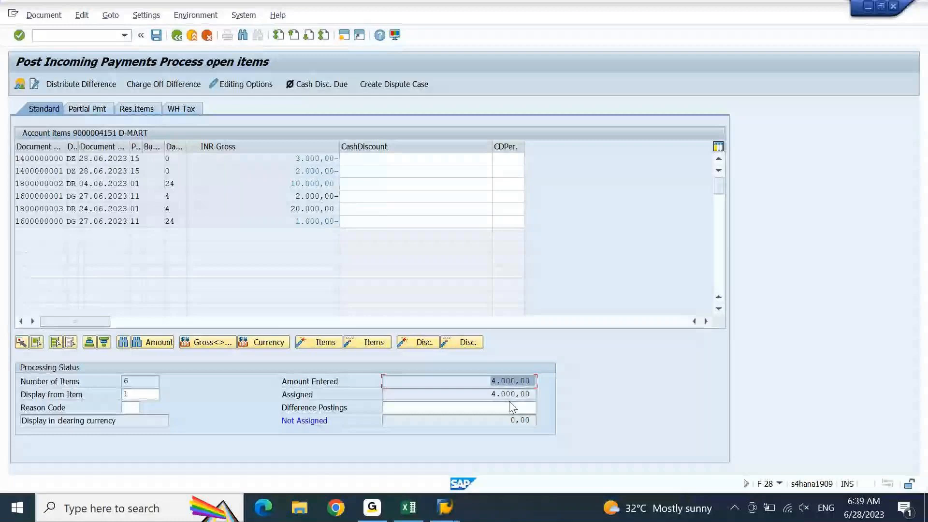
- Simulate the payment document, review the debit and credit lines in its general ledger simulation, and return to the overview
left_click(51, 15)
left_click(54, 46)
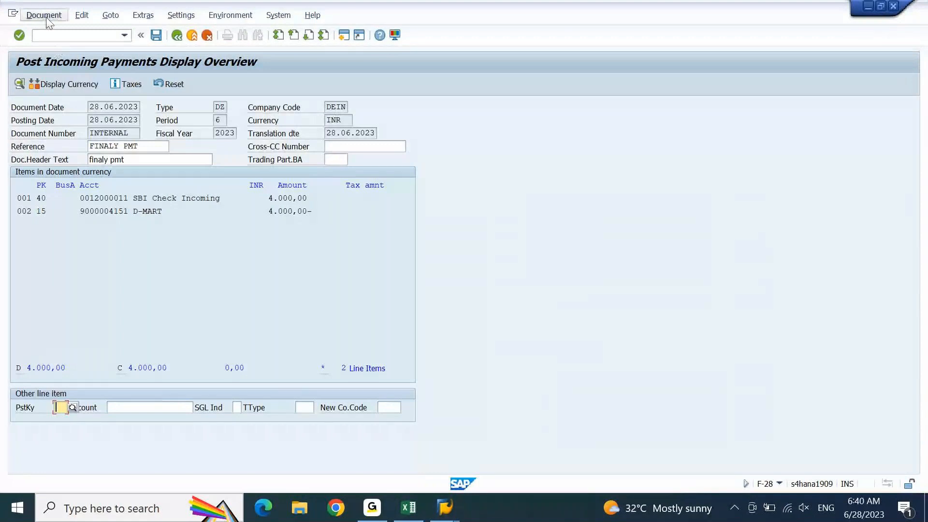
left_click(57, 85)
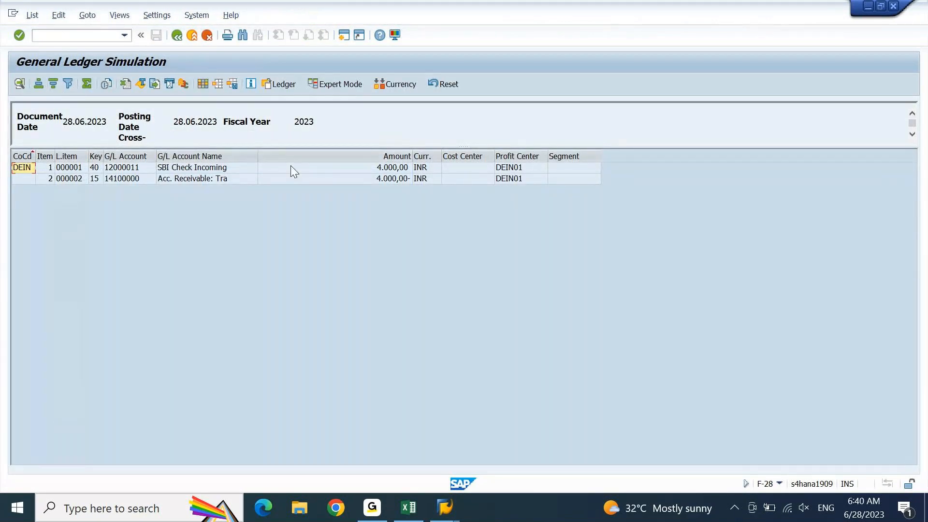
left_click(293, 181)
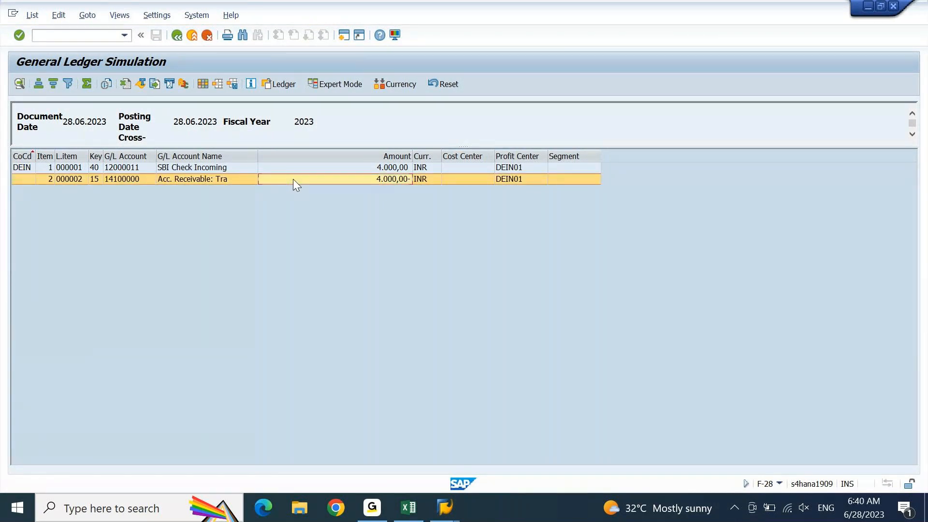
key("F3")
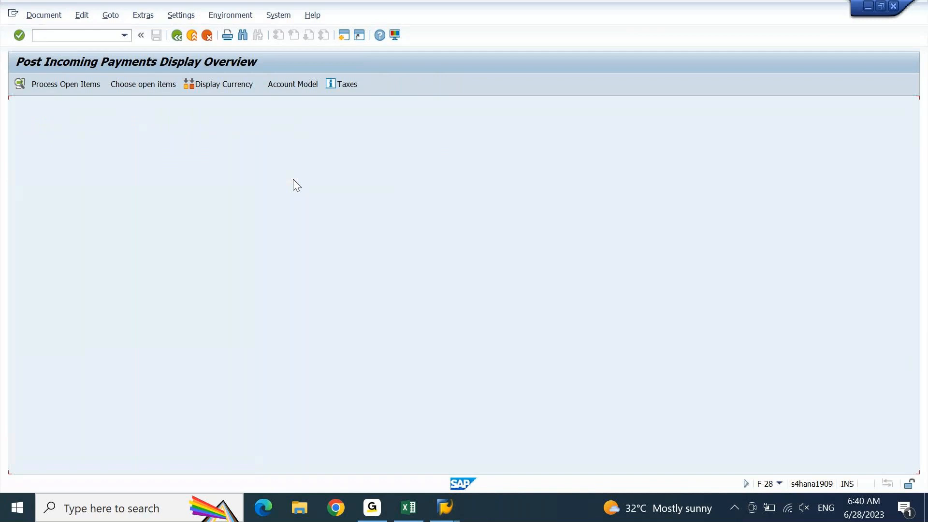
- Simulate the final payment document once more and post it
left_click(44, 15)
left_click(53, 76)
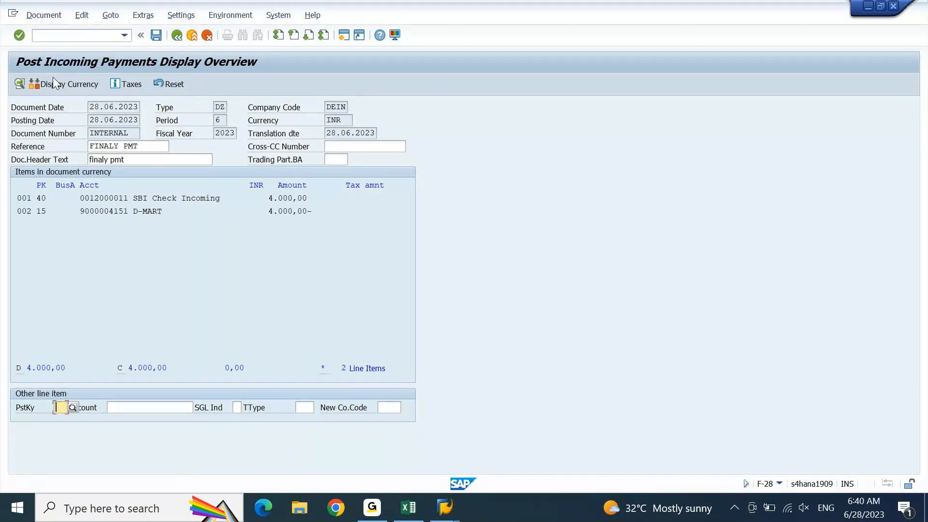
left_click(156, 35)
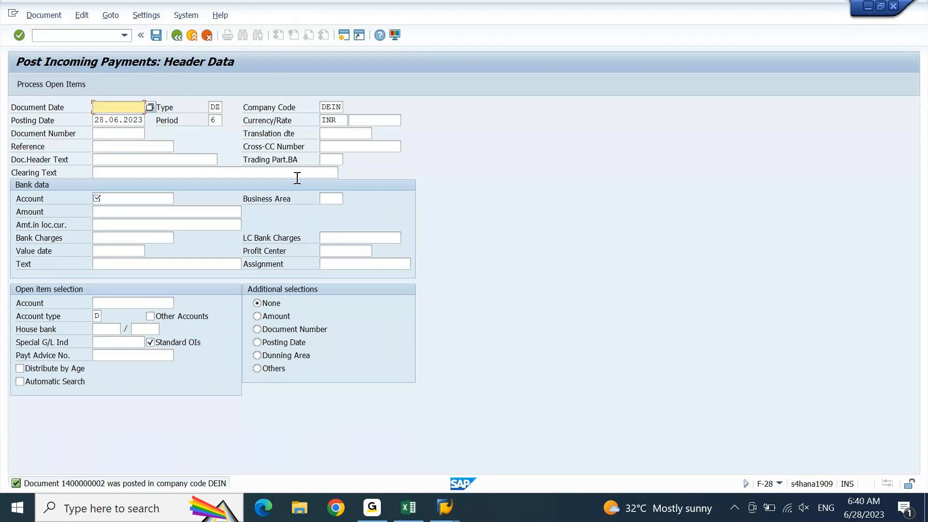
- Switch to the customer line item display session and refresh the list of open items
mouse_move(449, 510)
left_click(614, 419)
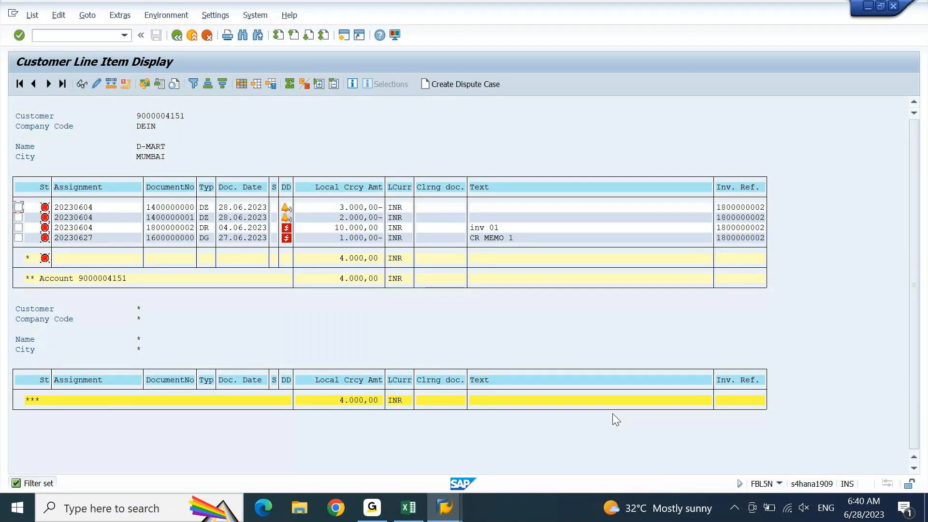
left_click(189, 228)
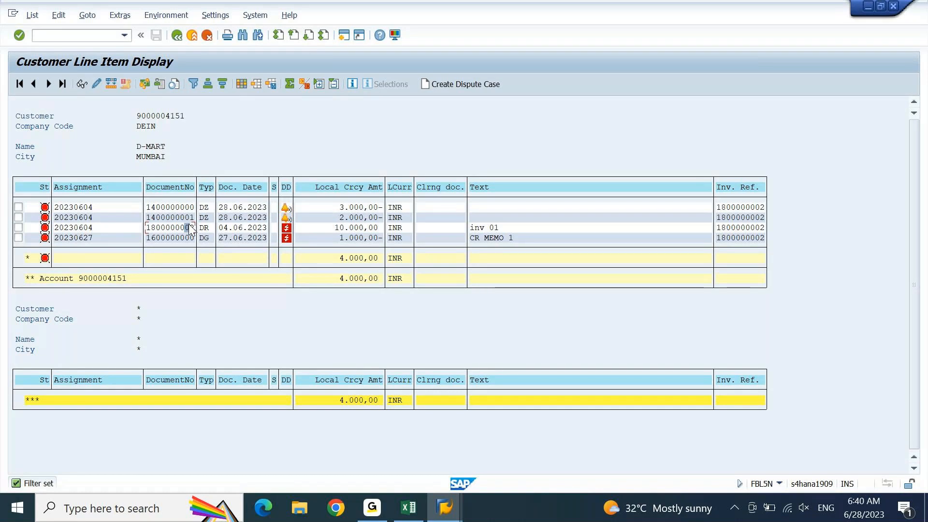
left_click(36, 15)
left_click(39, 41)
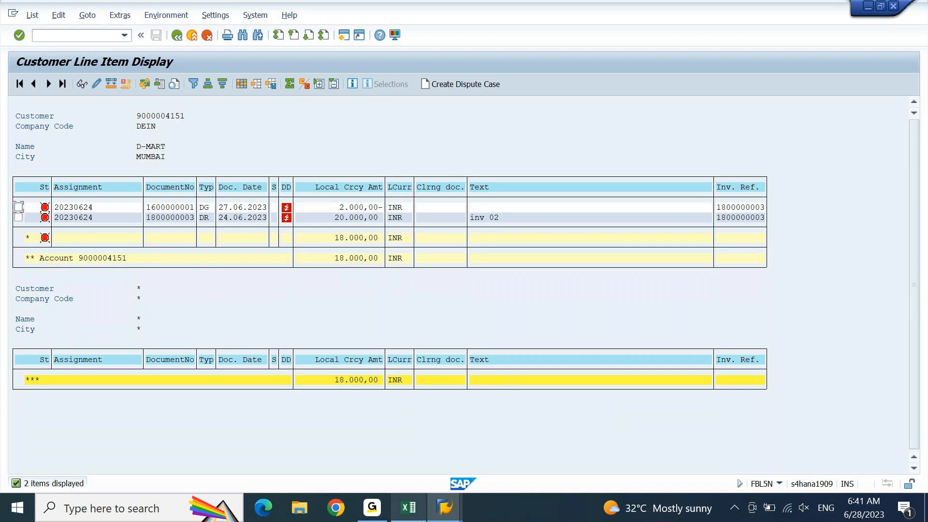
- Switch to the BSID table entries session and refresh the entries found
left_click(437, 519)
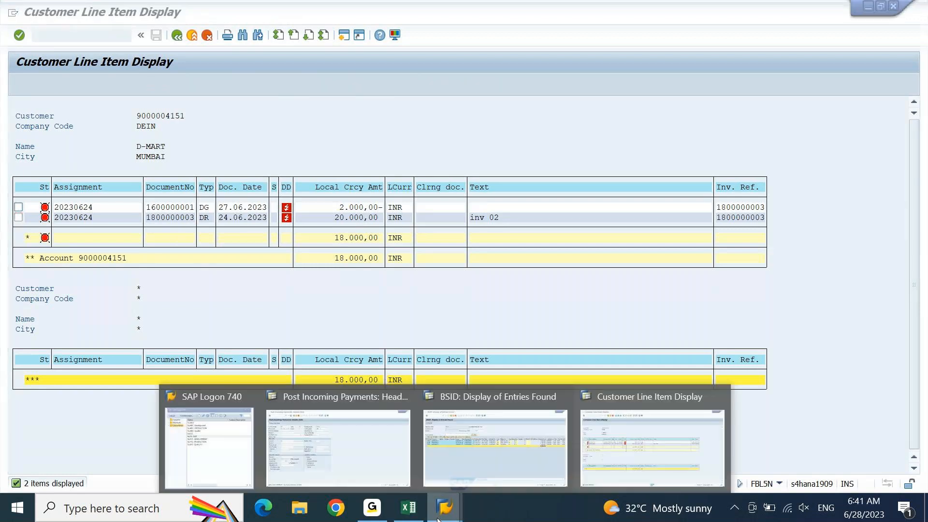
left_click(528, 439)
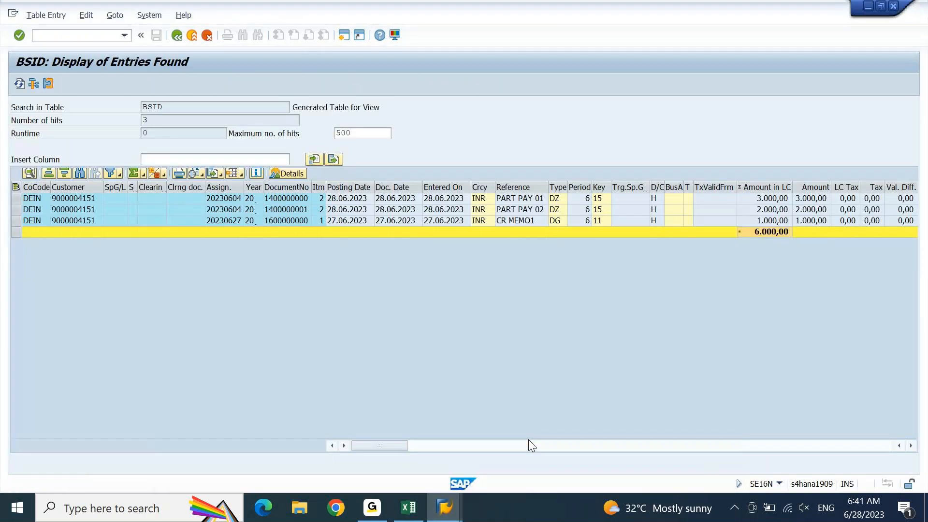
left_click(19, 85)
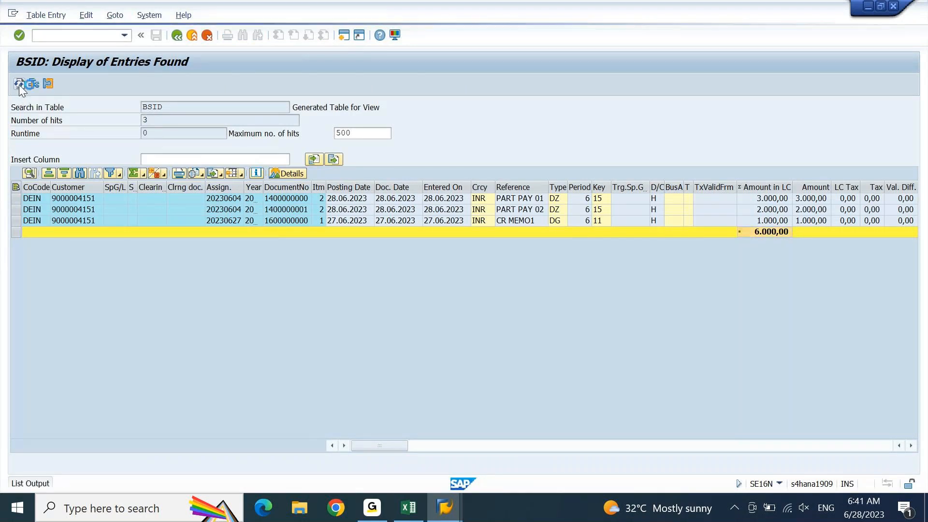
left_click(19, 85)
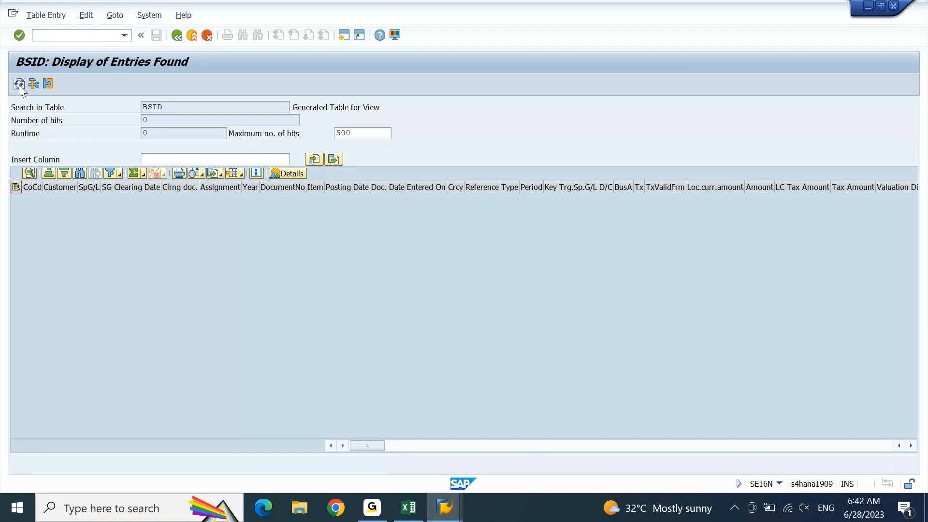
- Return to the table selection screen, copy the invoice reference value, and change the table to BSAD
double_click(157, 112)
key("F3")
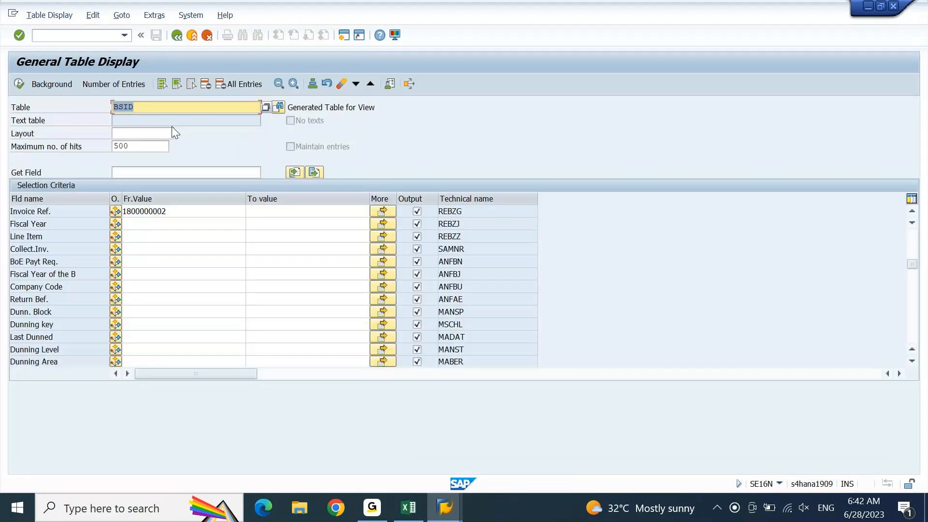
left_click(182, 211)
left_click_drag(181, 211, 89, 225)
key("ctrl+c")
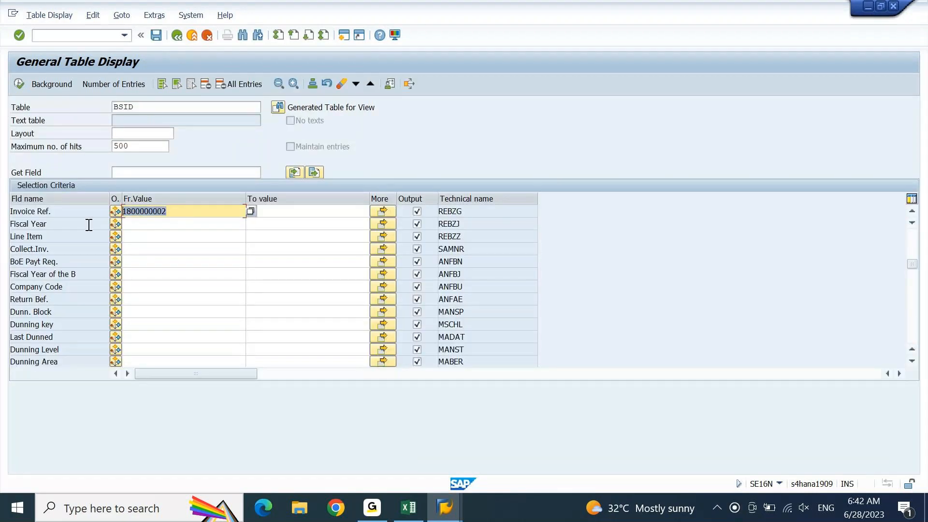
left_click(185, 109)
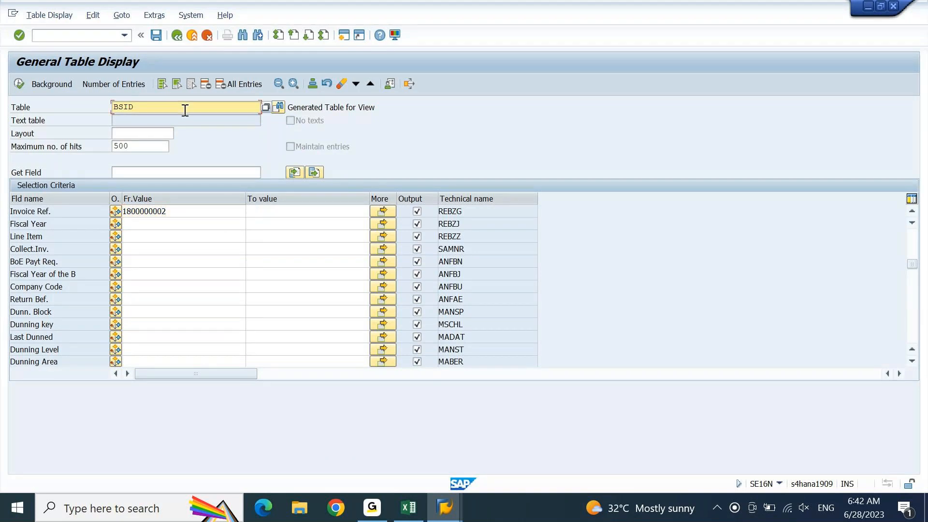
key("BackSpace")
key("BackSpace")
type("ad")
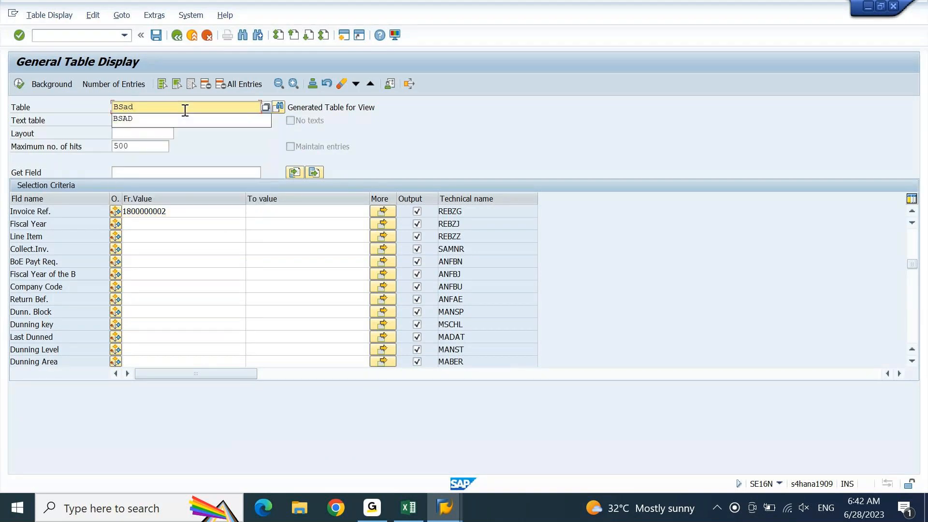
key("Return")
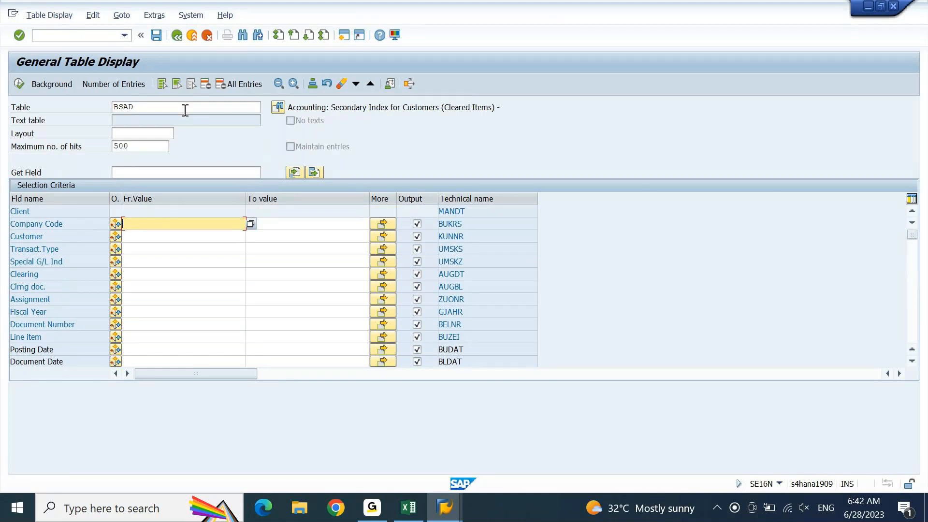
- Restrict the BSAD selection to company code DEIN and the D-MART customer number
type("dein")
key("Down")
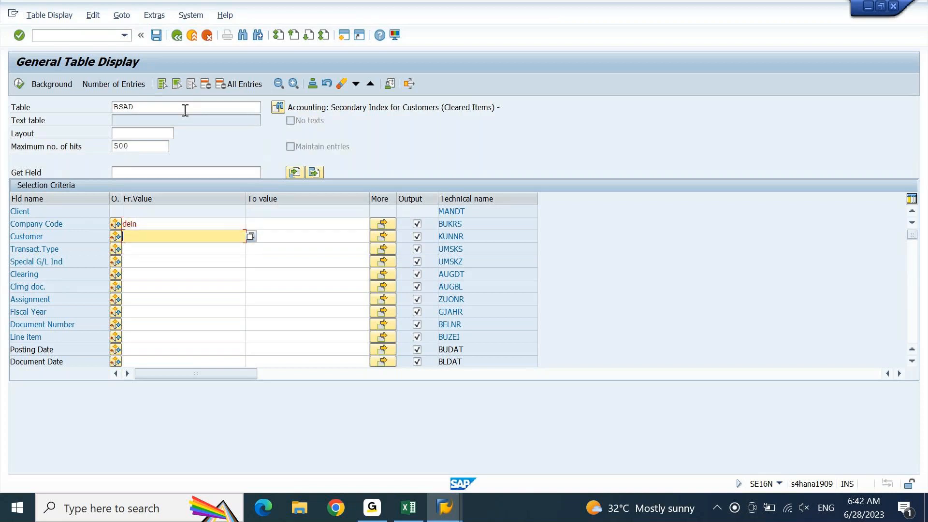
key("Down")
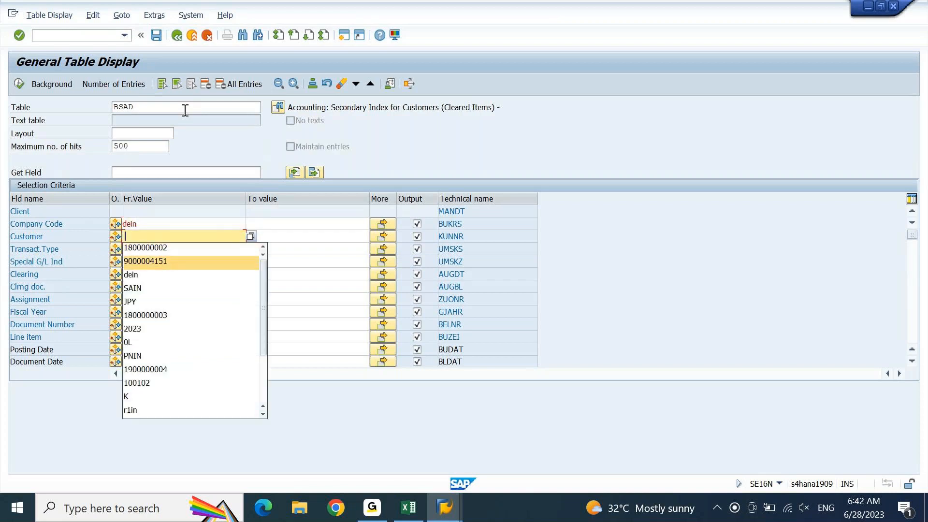
key("Return")
key("Return")
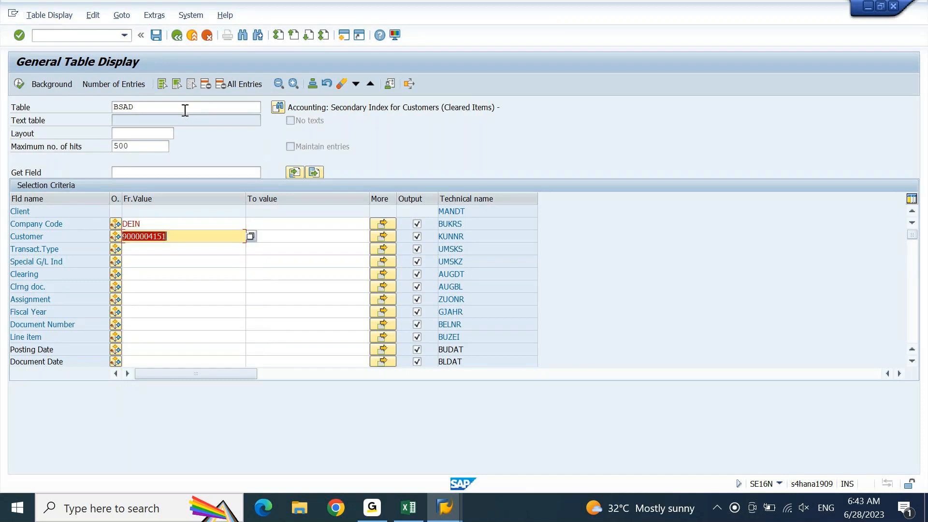
- Restrict the BSAD selection to the copied invoice reference in the Invoice Ref. field and display the matching entries
key("ctrl+f")
key("Down")
key("Return")
key("Return")
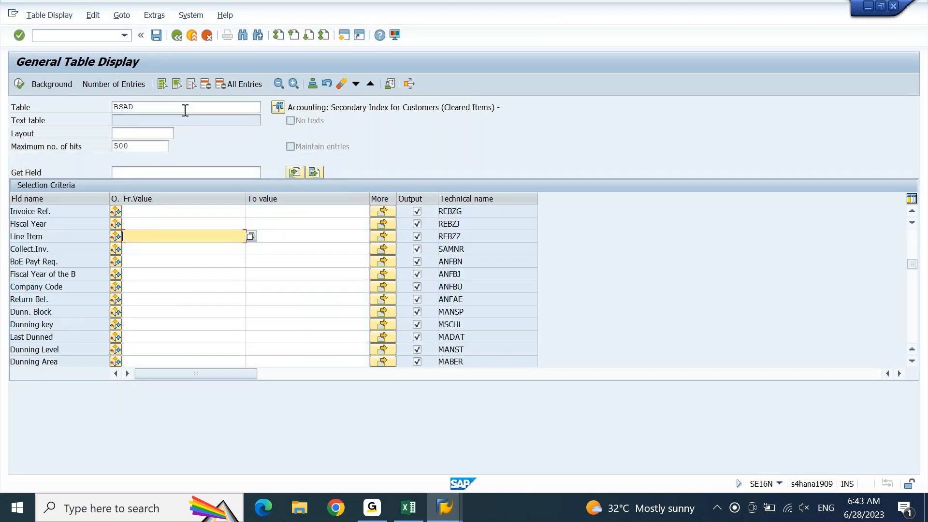
key("Up")
key("Up")
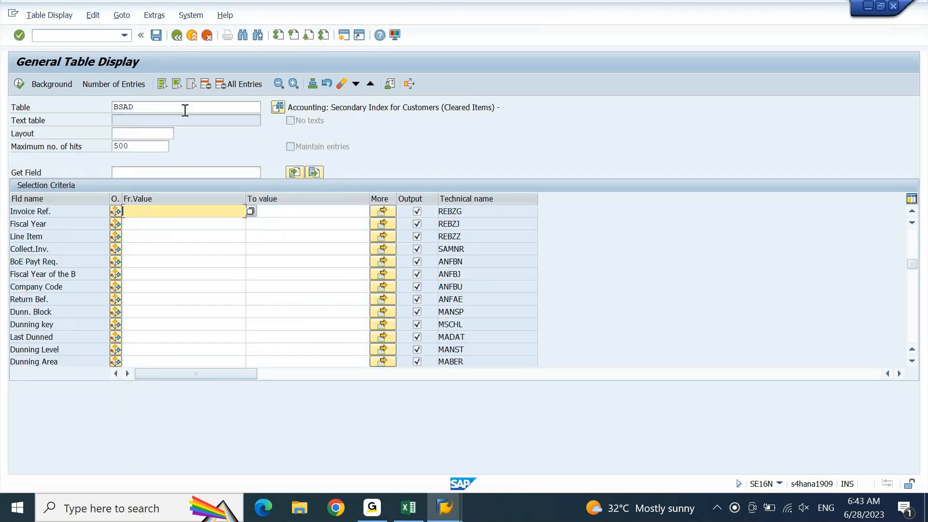
key("ctrl+v")
left_click(18, 84)
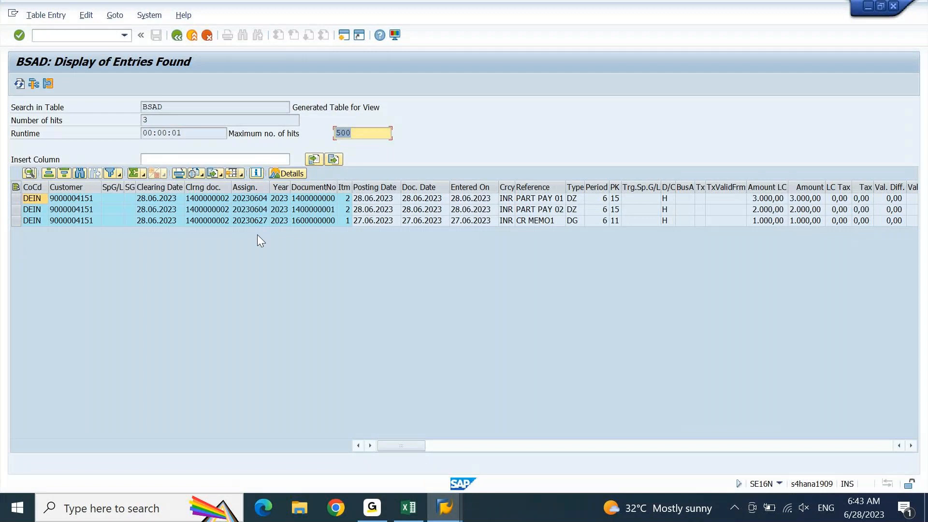
- Total the local currency amount column of the BSAD entries and widen it to show full amounts
left_click(768, 183)
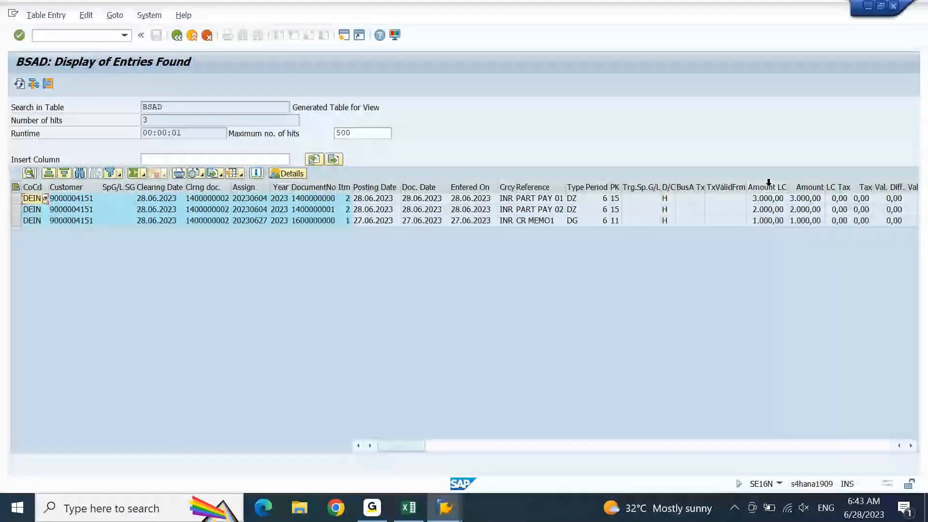
left_click(769, 183)
left_click(131, 172)
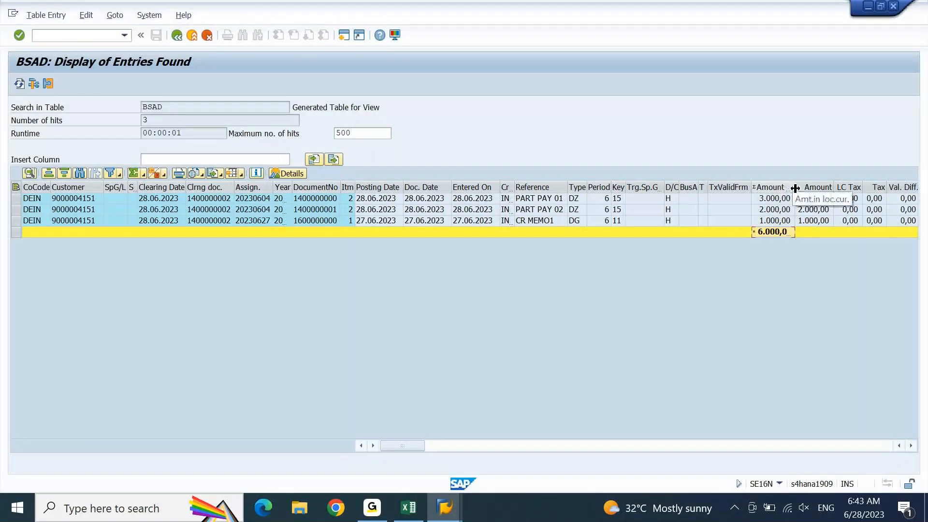
left_click_drag(795, 188, 813, 185)
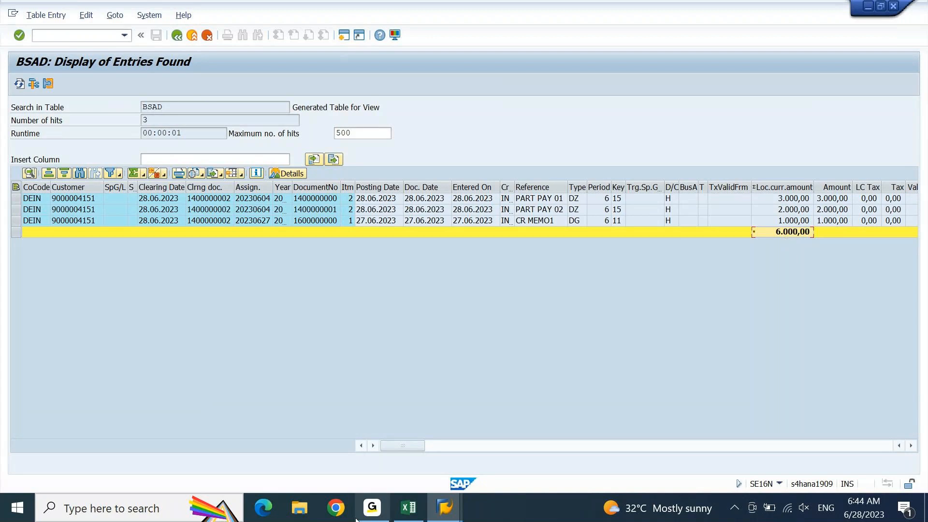
- Switch to the customer line item display session and list the customer's cleared items instead of open items
left_click(453, 519)
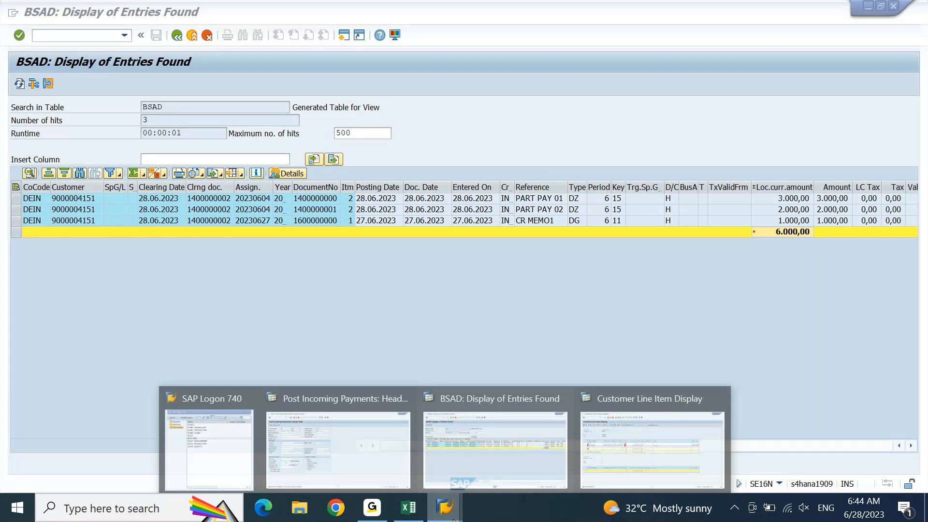
left_click(652, 450)
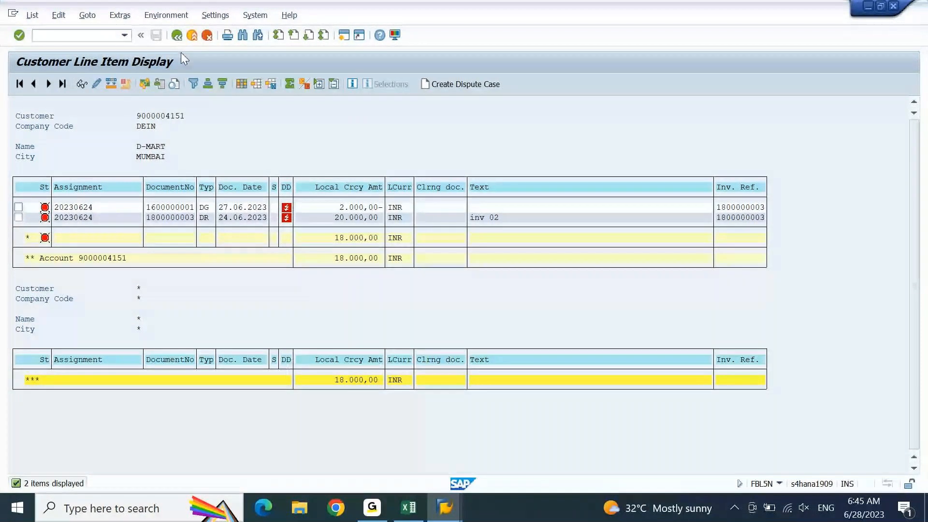
left_click(177, 37)
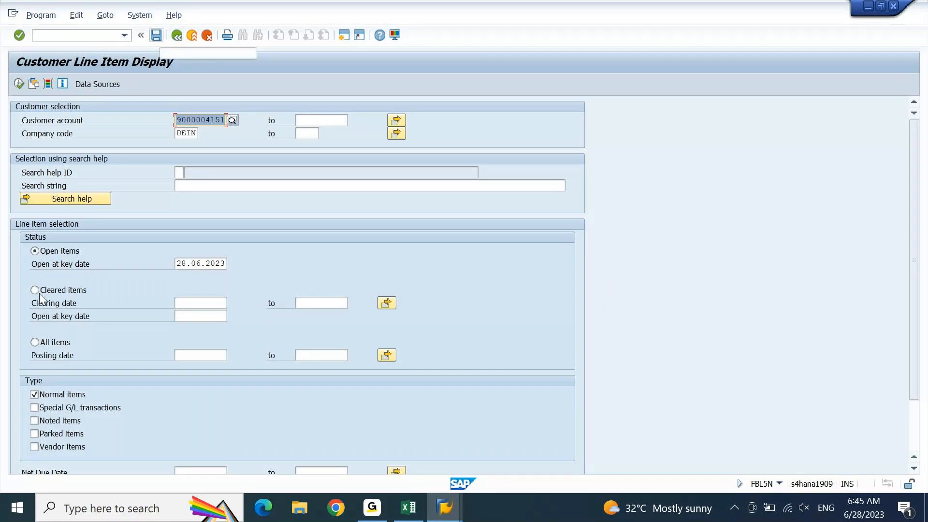
left_click(40, 294)
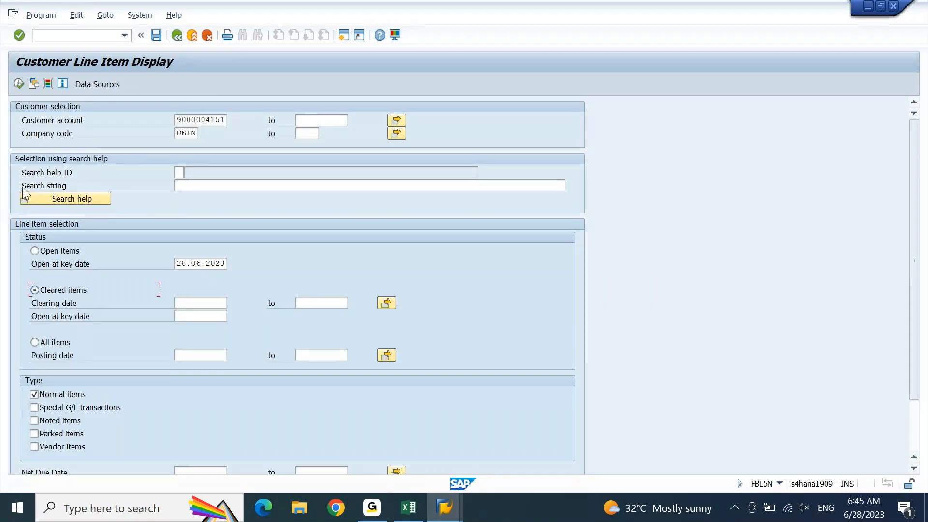
left_click(19, 84)
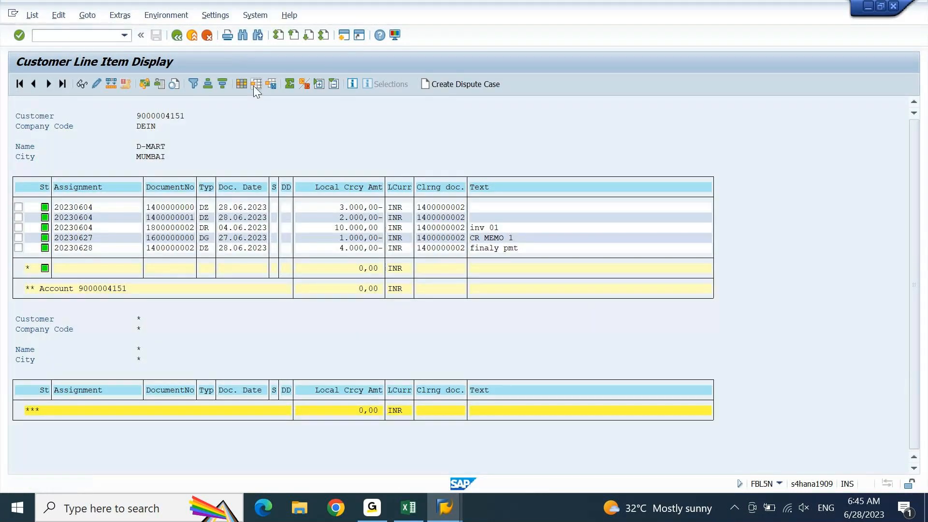
- Apply the /AJAY layout to the cleared items and mark the final payment line to check its invoice reference
left_click(255, 85)
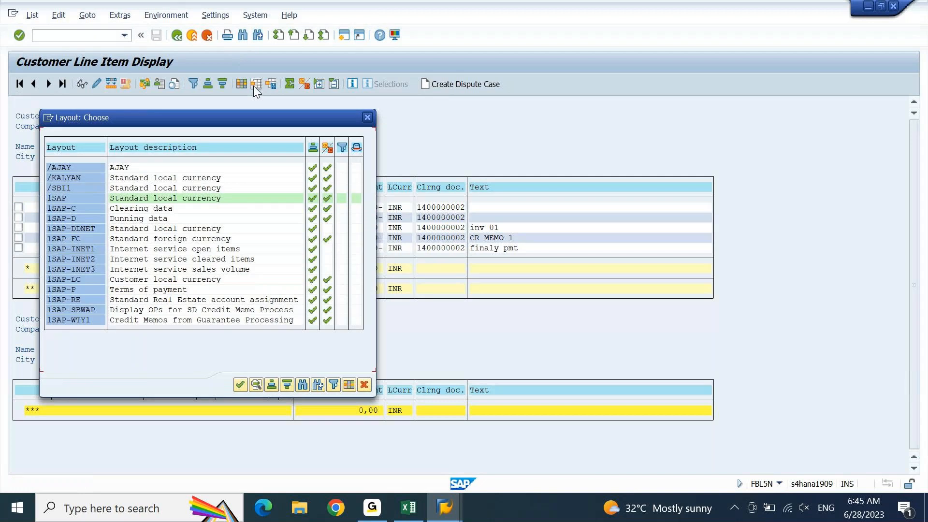
double_click(85, 167)
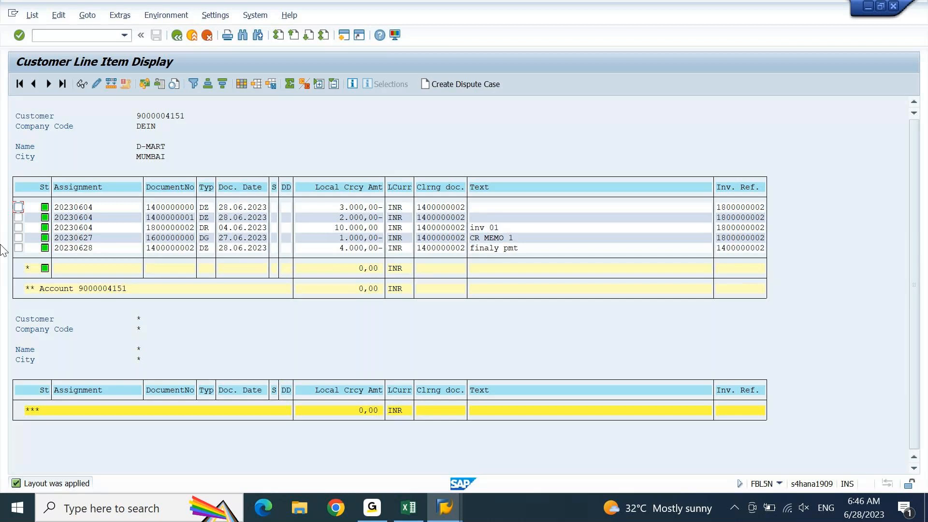
left_click(19, 248)
left_click(752, 249)
- Switch back to the BSAD entries session and examine the local currency amount column and its total
left_click(444, 508)
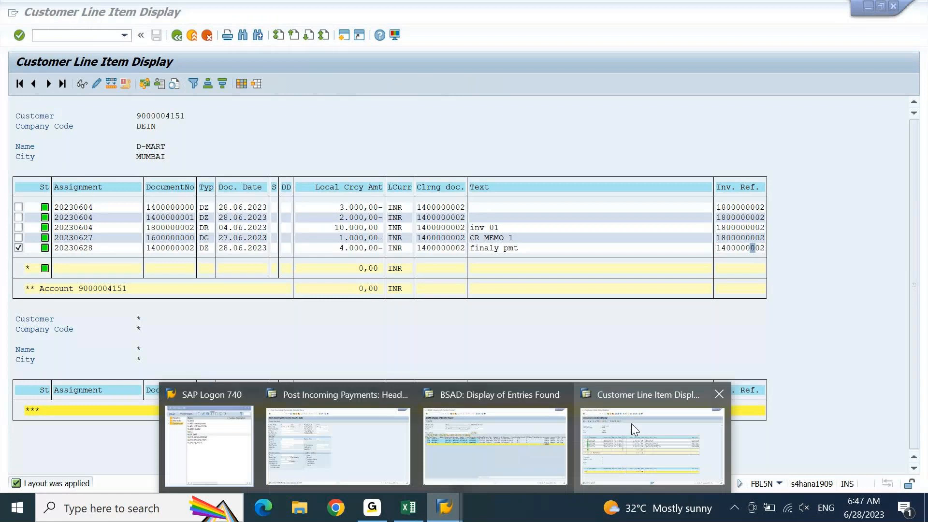
left_click(549, 443)
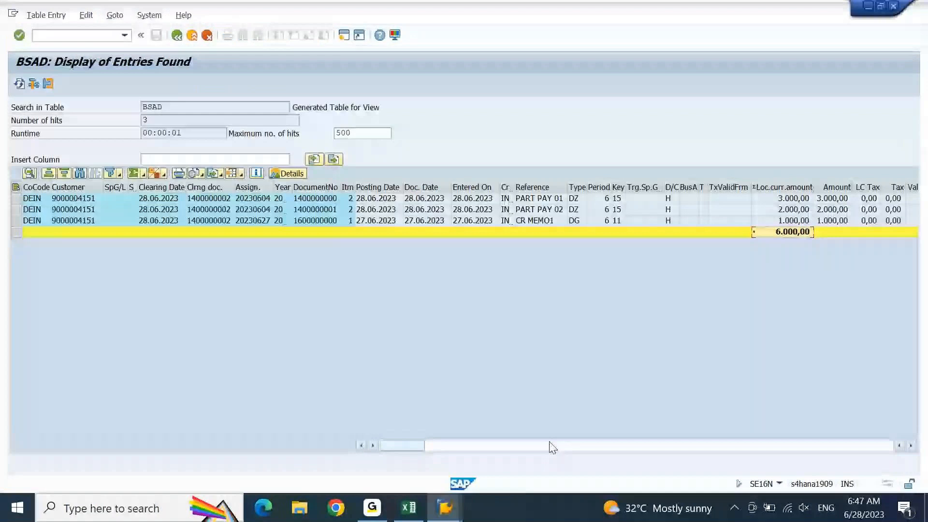
left_click(793, 188)
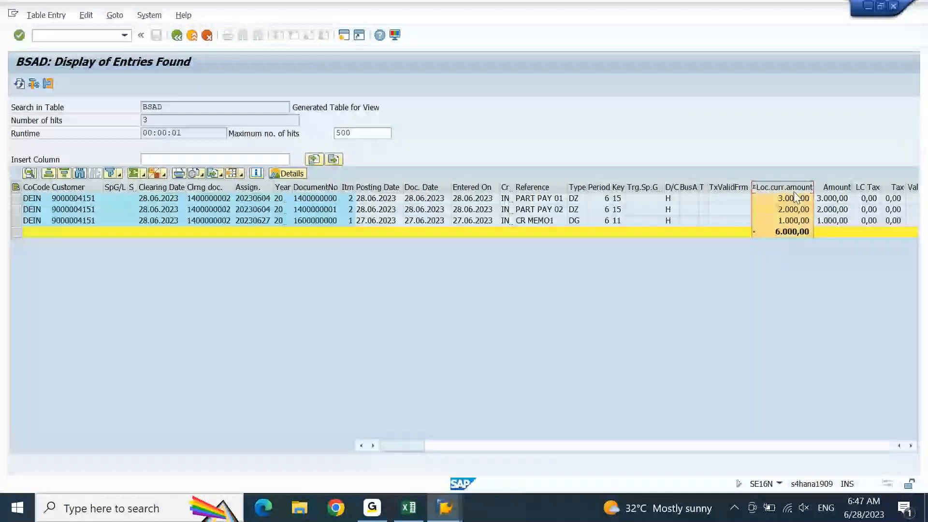
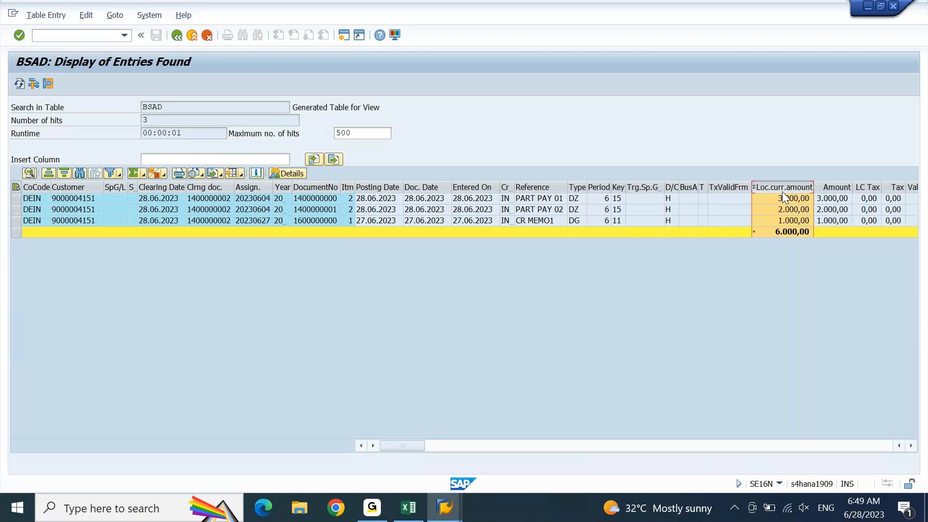
left_click(804, 239)
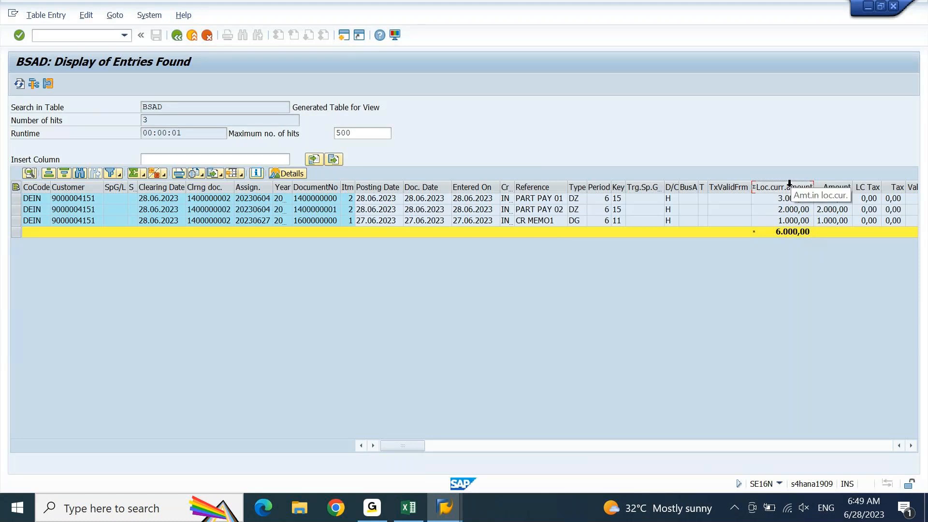
left_click(789, 186)
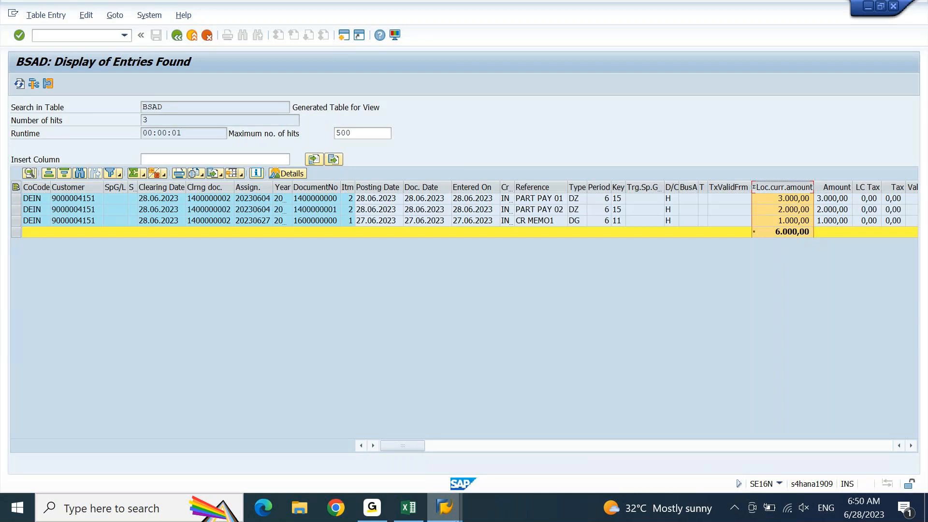
- Return to the customer line item display and filter the cleared items by the inv 01 invoice's reference in Inv. Ref
left_click(444, 506)
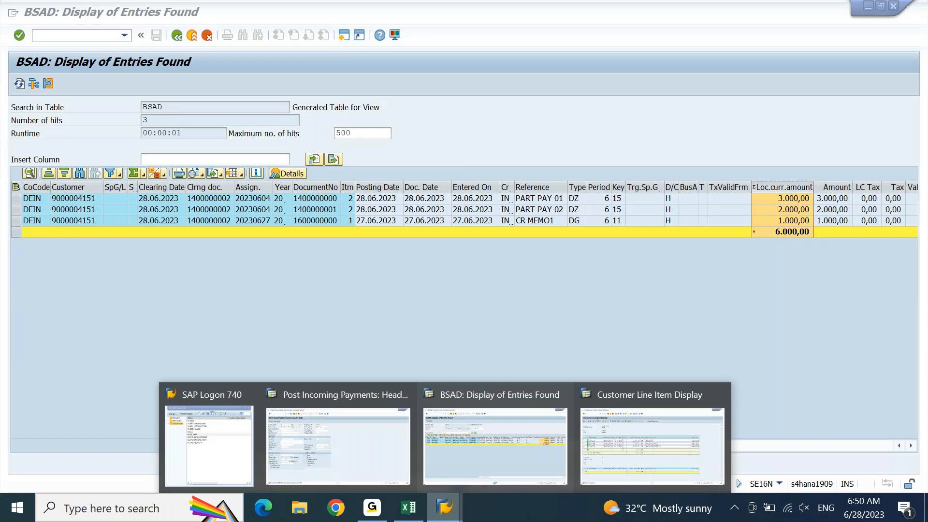
left_click(644, 445)
left_click(753, 248)
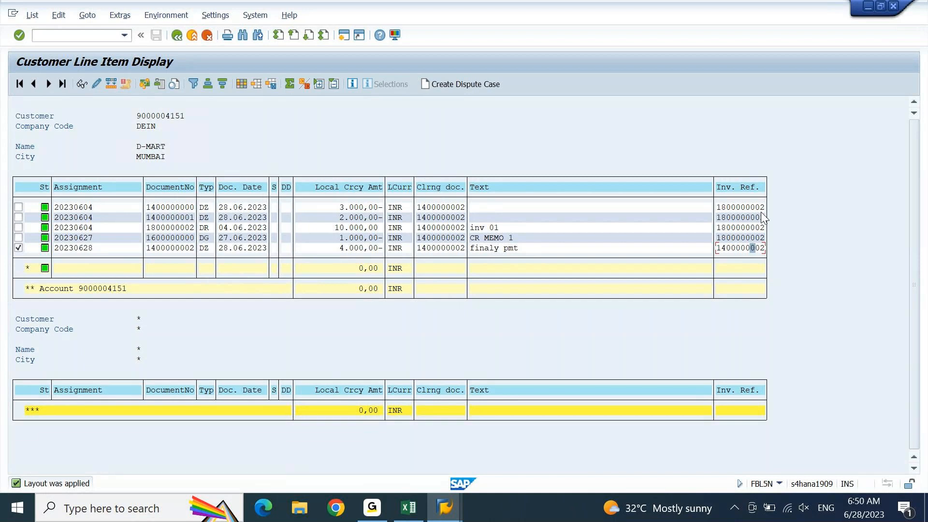
left_click(739, 188)
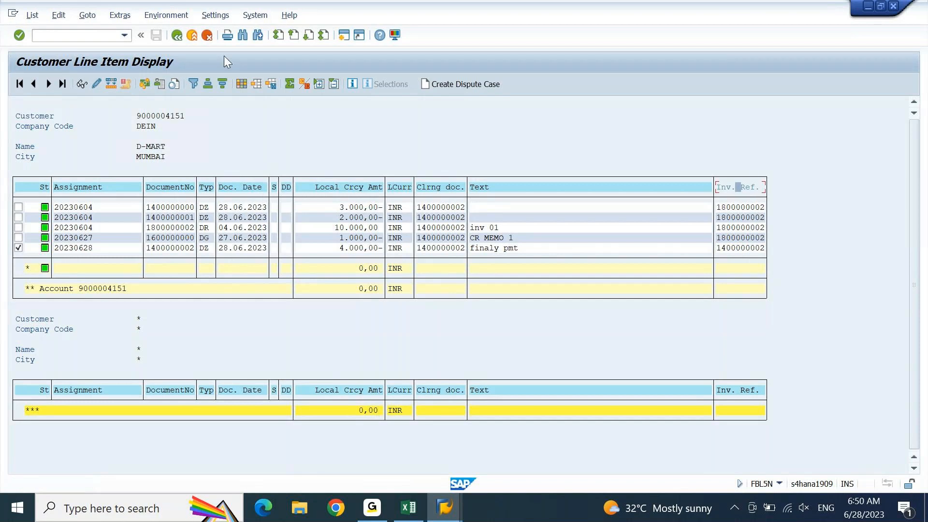
left_click(197, 83)
key("Down")
key("Return")
key("Return")
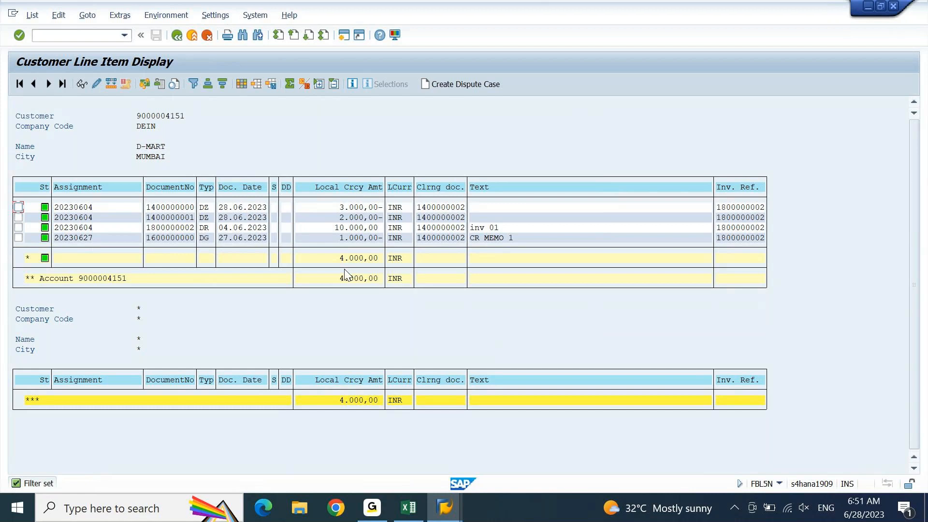
- Start transaction FBRA in a separate SAP session and enter fiscal year 2023 for the proposed clearing document
left_click(430, 218)
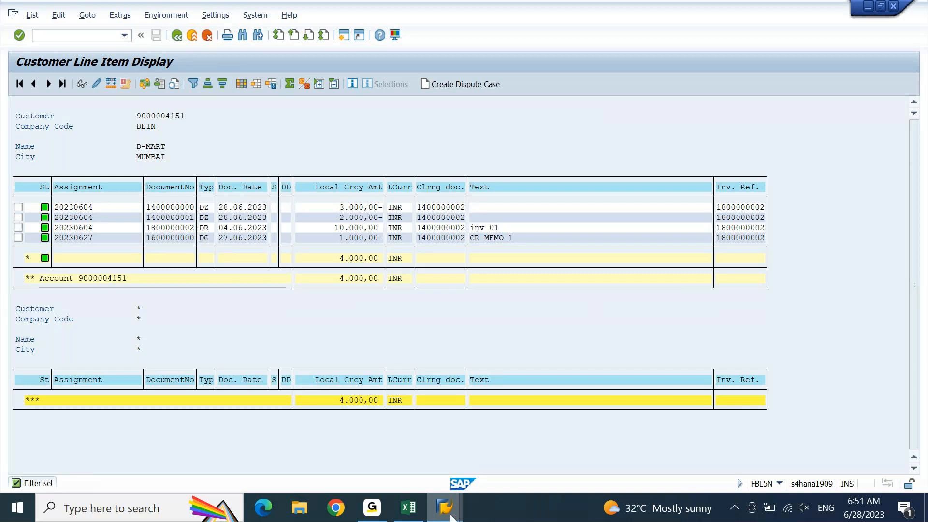
left_click(665, 438)
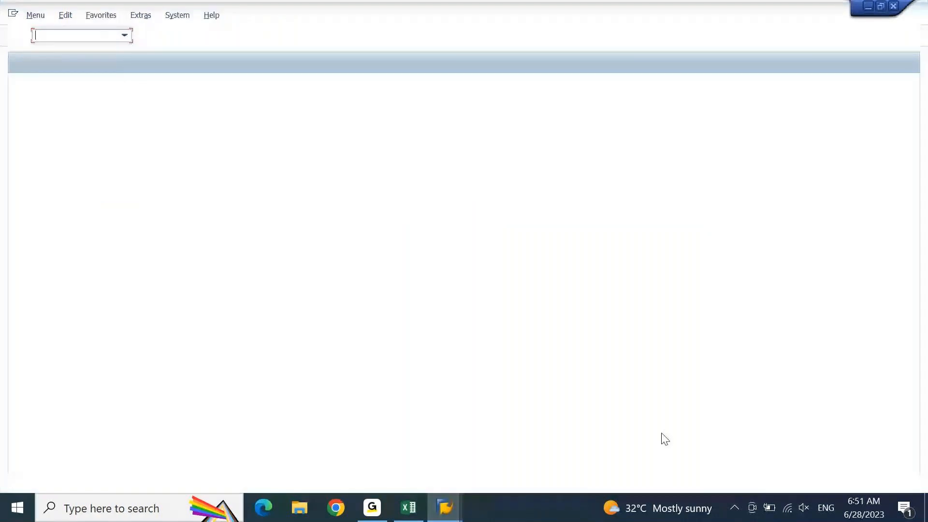
type("fbra")
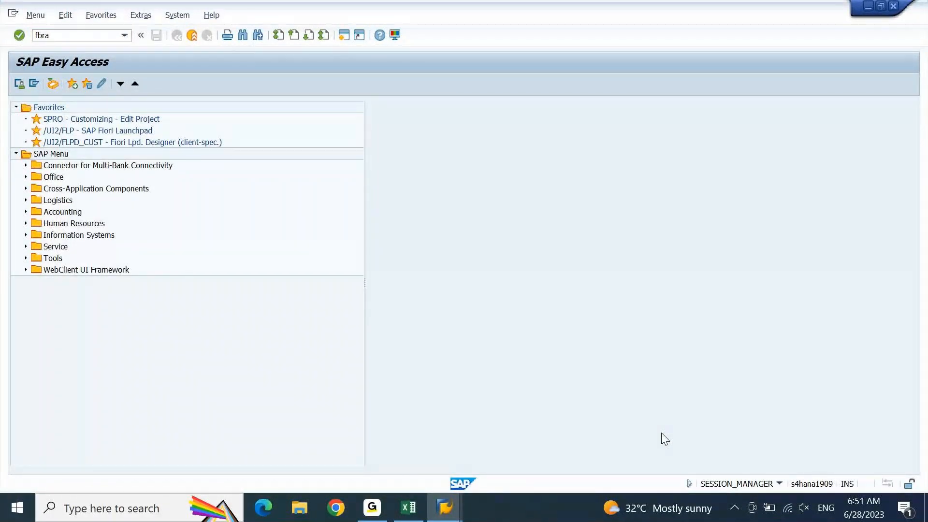
key("Return")
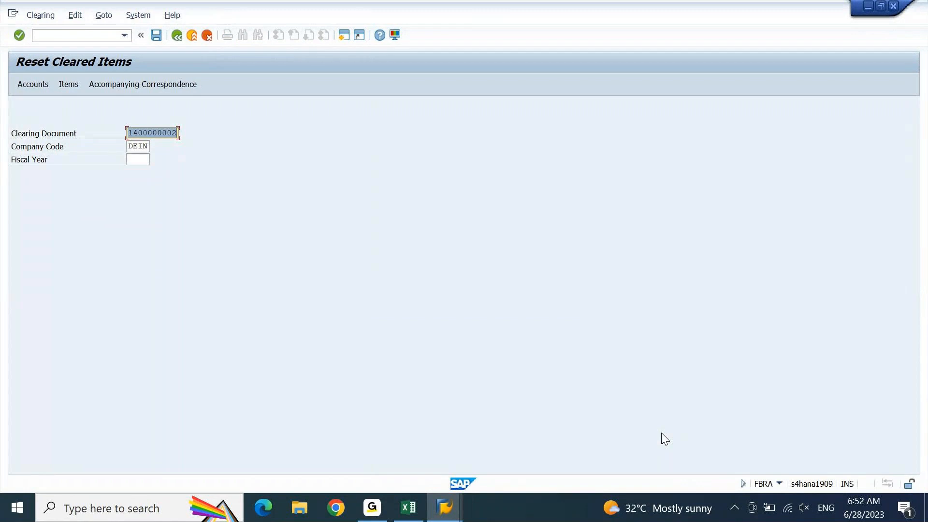
key("Tab")
key("Tab")
type("2023")
key("Return")
- Review the accounts included in the clearing and its cleared items, and return to the Reset Cleared Items screen
left_click(34, 85)
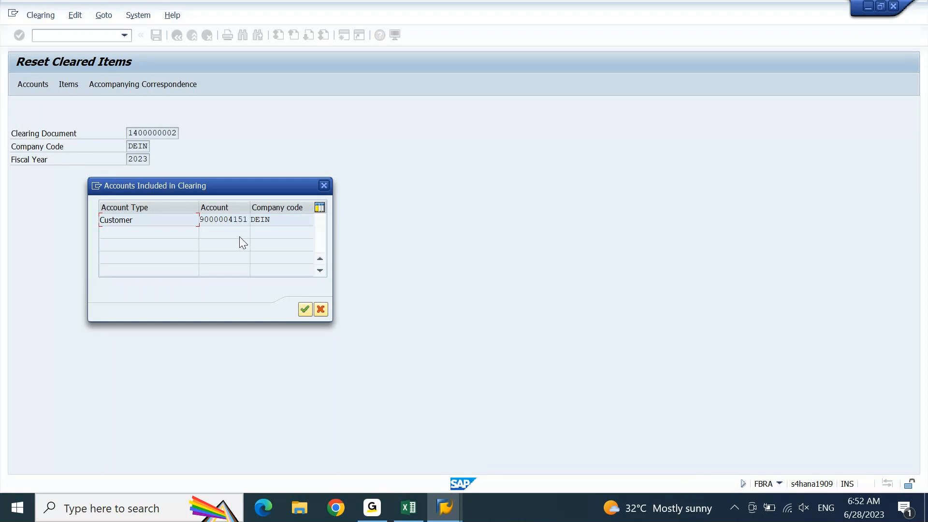
left_click(246, 225)
left_click(323, 185)
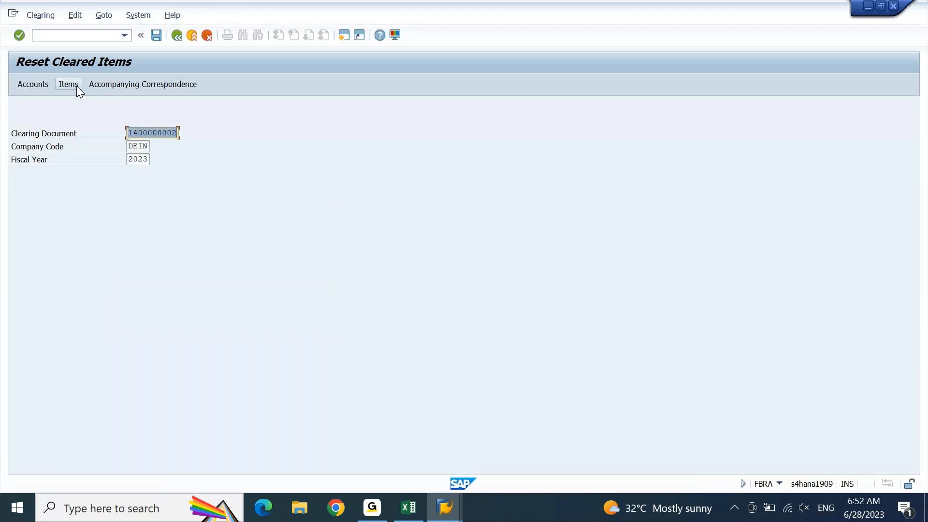
left_click(76, 85)
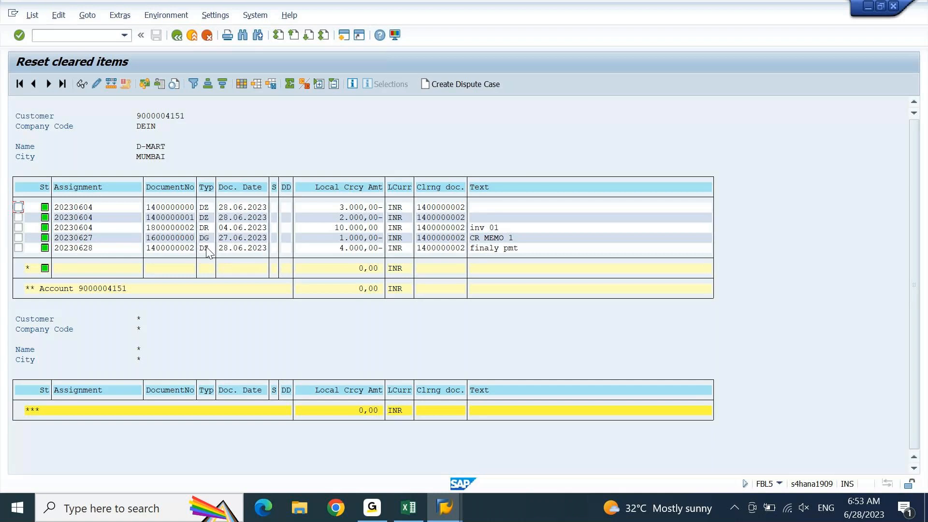
left_click(202, 249)
key("F3")
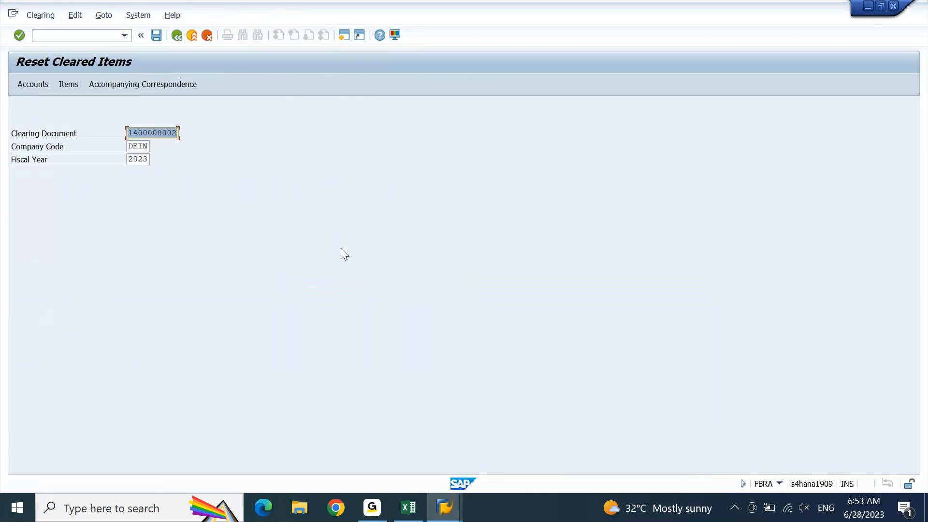
- Reset the cleared items and reverse the clearing document using reversal reason 01
left_click(156, 35)
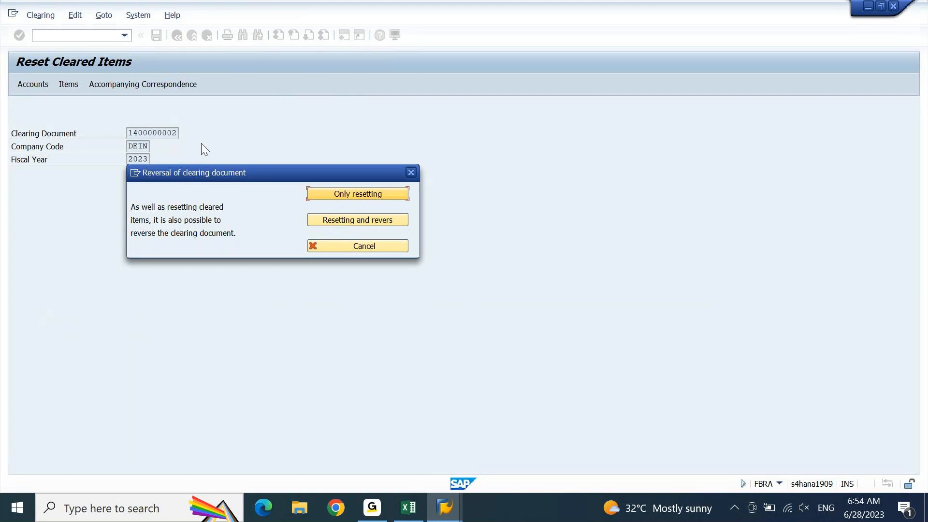
left_click(378, 224)
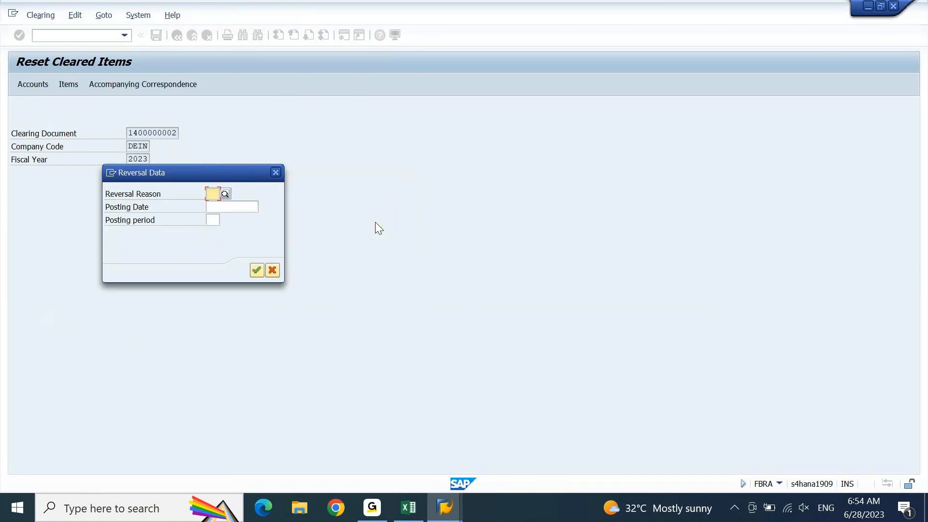
type("01")
key("Return")
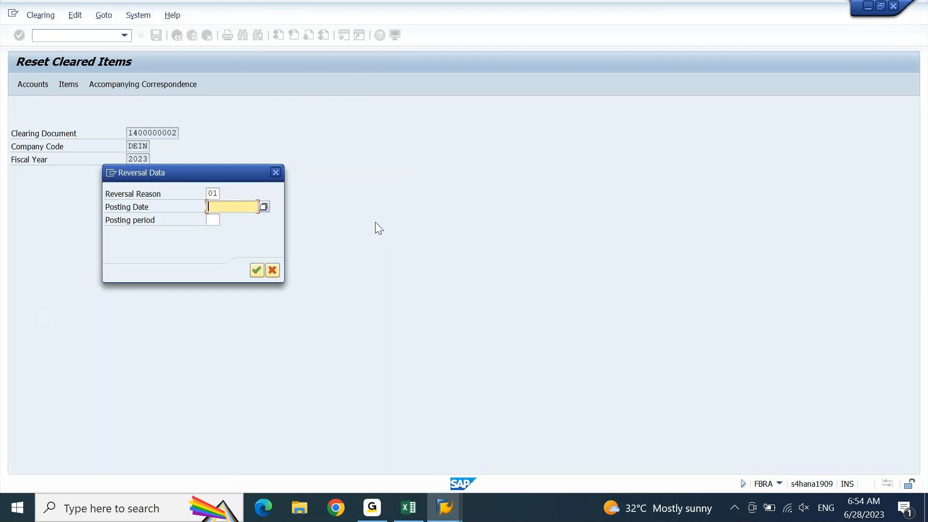
left_click(259, 275)
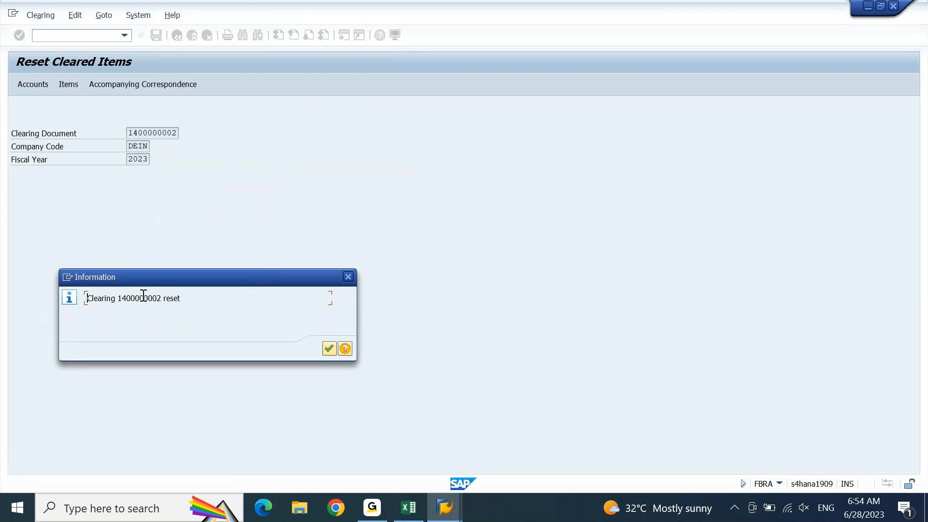
- Check the document numbers for the clearing reset and its reversal posting, and confirm both
left_click_drag(125, 298, 163, 306)
left_click(332, 349)
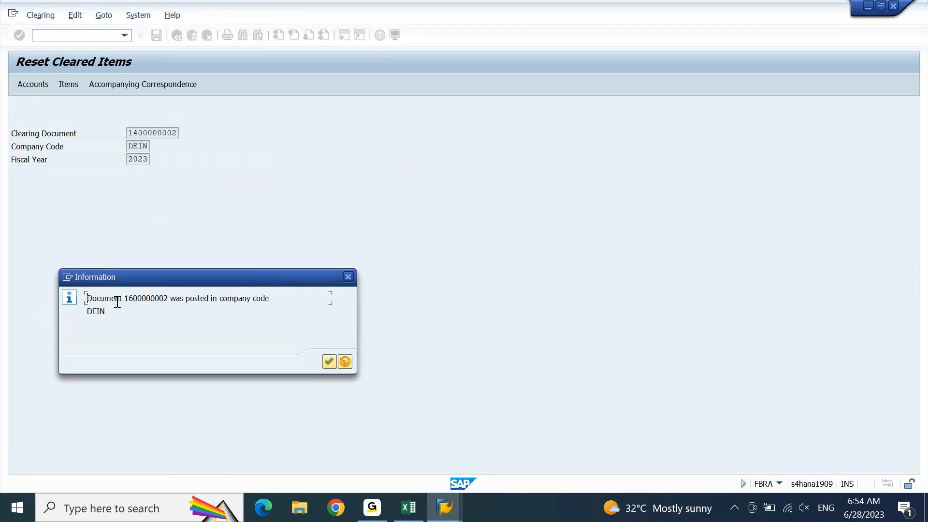
left_click_drag(116, 303, 165, 304)
key("Return")
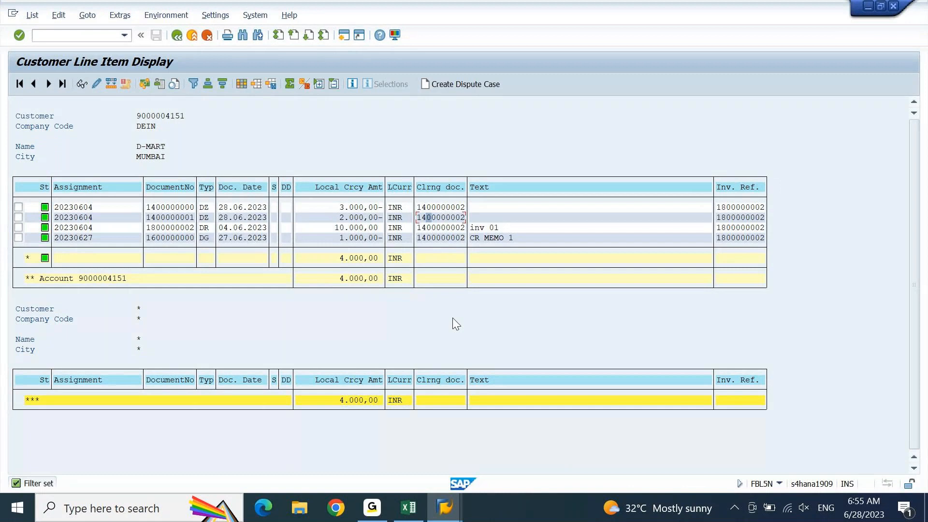
- Refresh the cleared items list in the FBL5N session, and list the same customer's open items instead
left_click(28, 18)
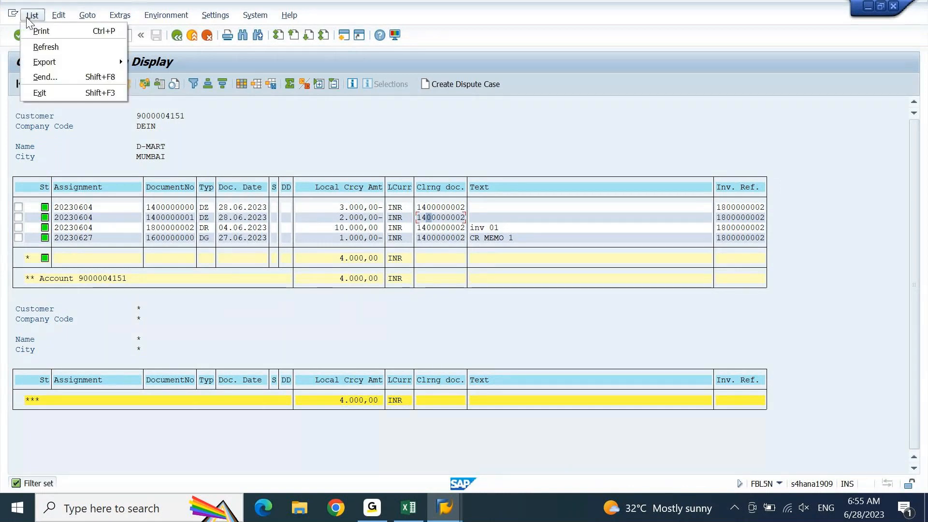
left_click(47, 42)
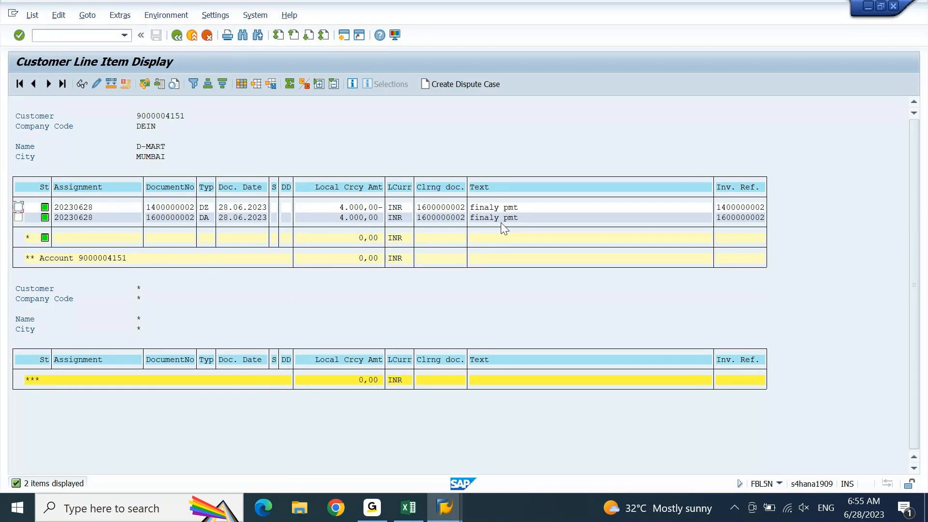
key("F3")
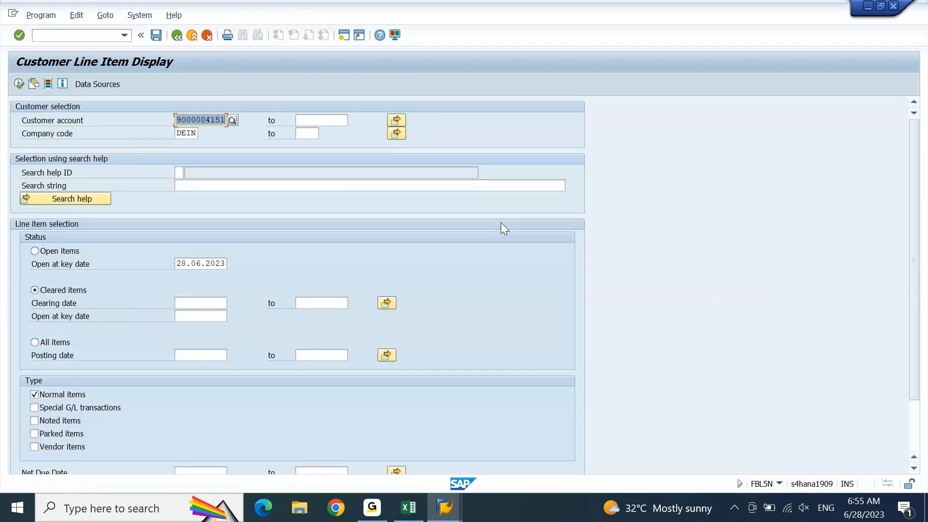
left_click(52, 252)
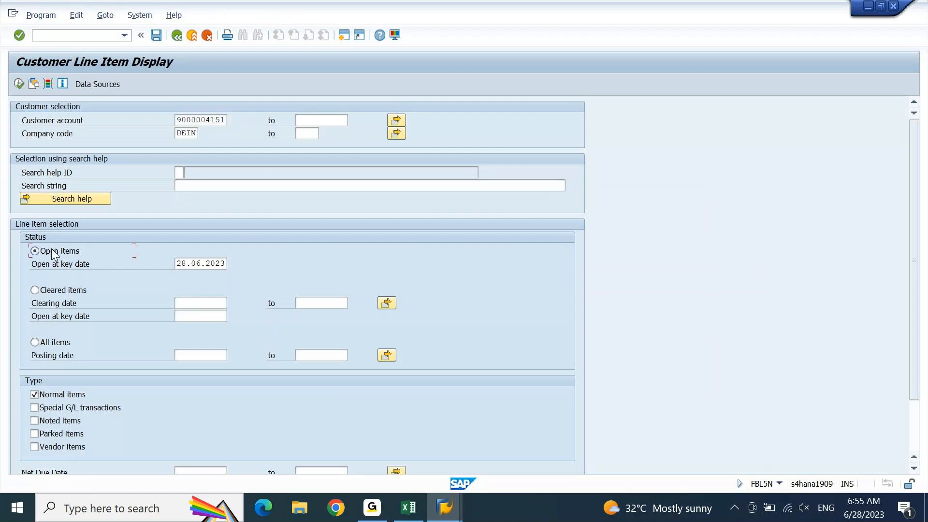
key("F8")
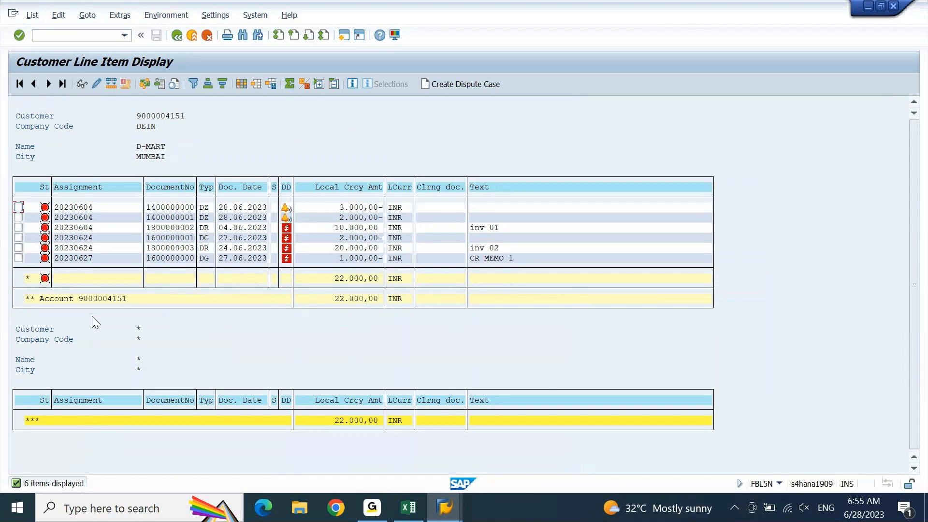
- Apply the custom layout that adds the Inv. Ref. column and filter the open items by a previously used invoice reference
left_click(259, 87)
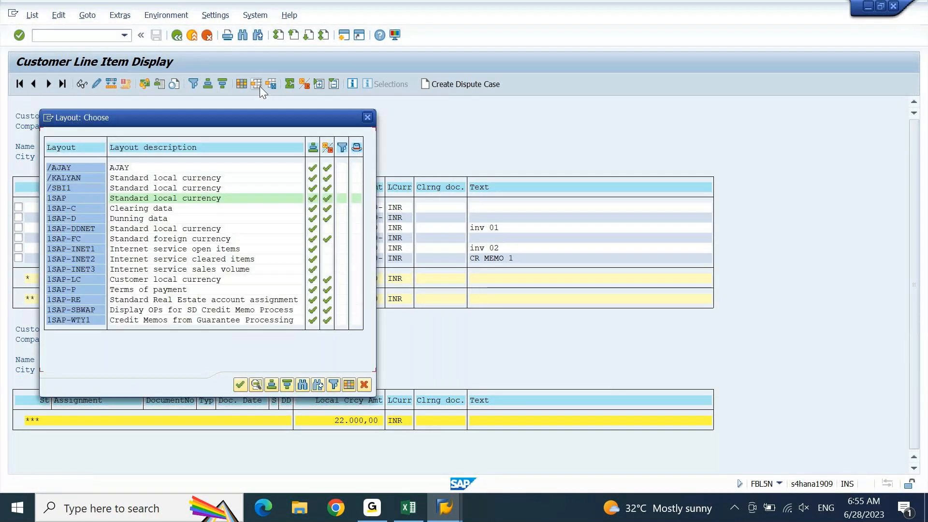
double_click(91, 170)
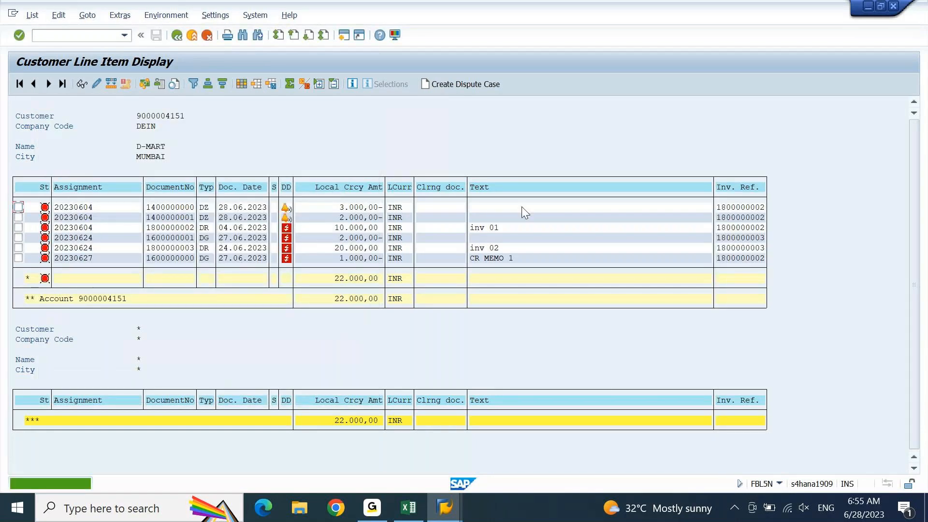
left_click(742, 189)
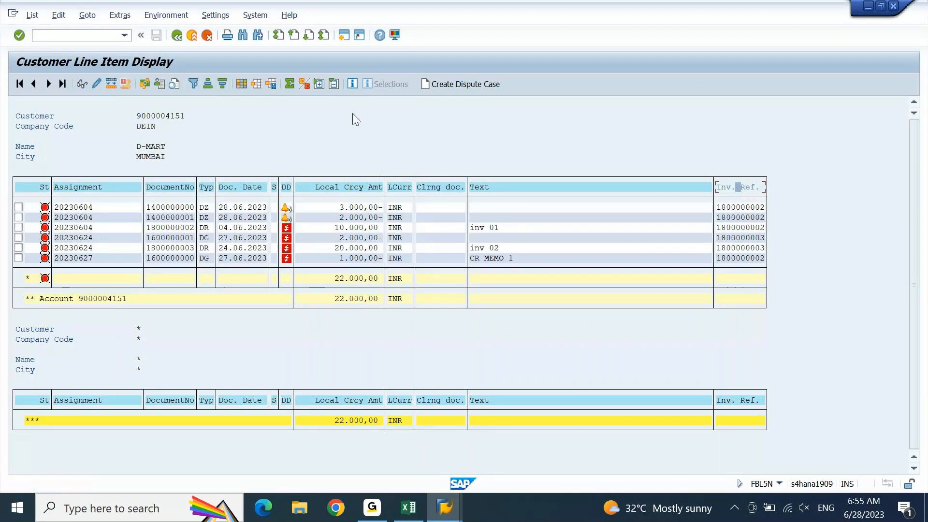
left_click(193, 84)
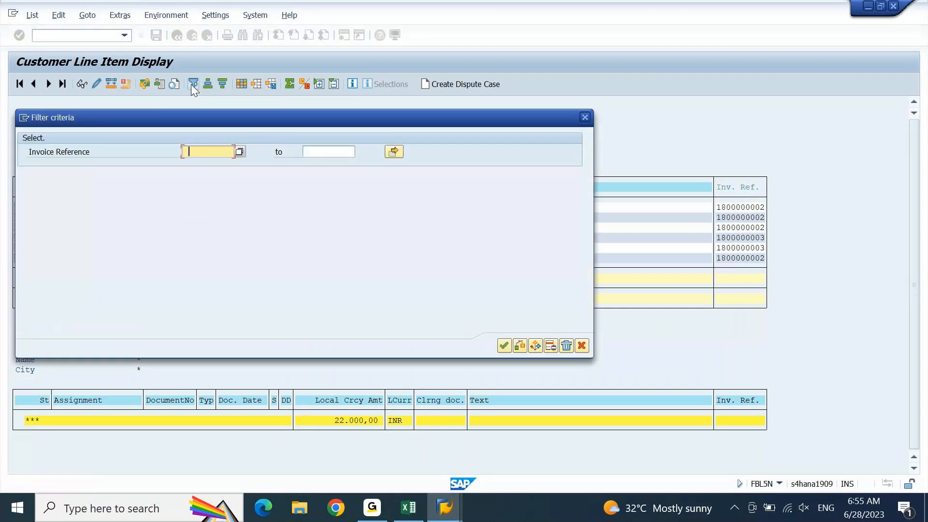
key("Down")
key("Return")
key("Return")
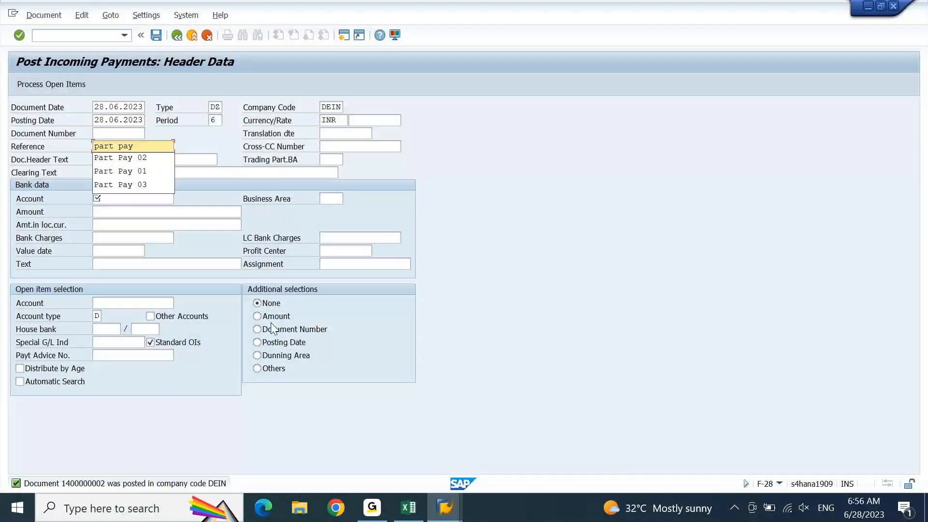
- In the F-28 session, set the payment's reference, document header text and clearing text to part pay3
type("3")
key("Tab")
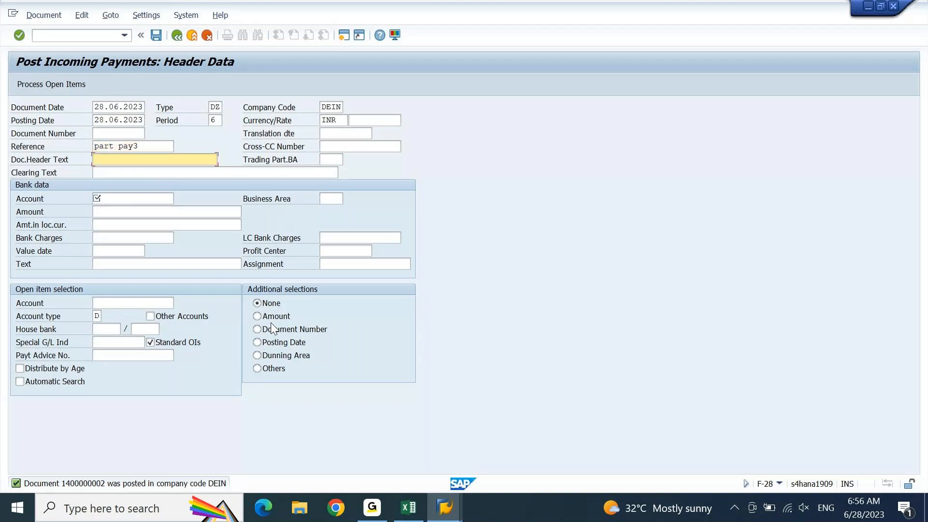
type("part pay3")
key("Tab")
type("part pay3")
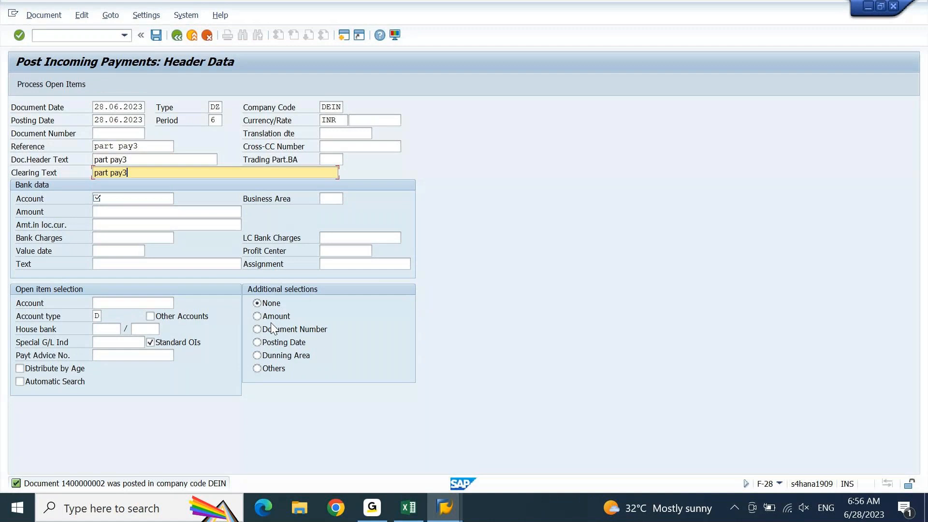
- Fill in the bank data with the previously used bank account, amount 4000 and text part pay3
key("Tab")
key("space")
key("Down")
key("Tab")
key("space")
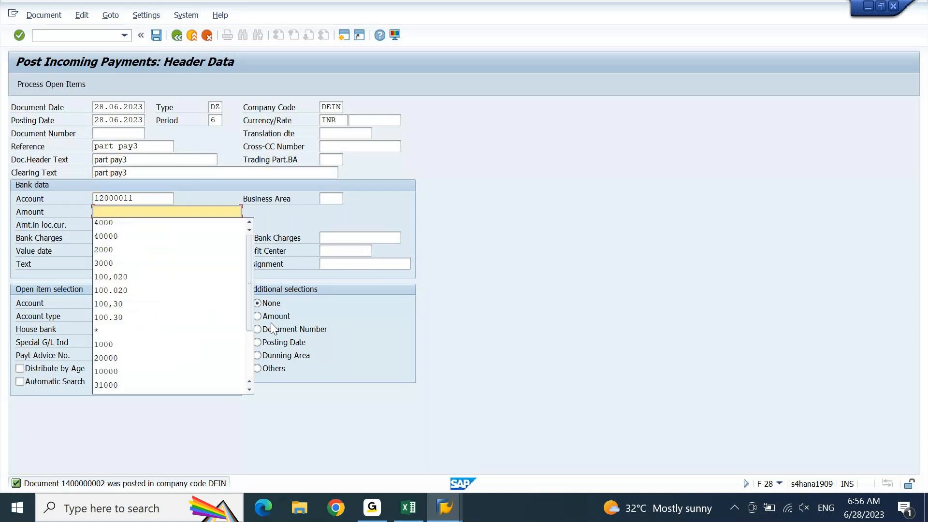
key("Down")
key("Return")
key("Tab")
key("Down")
key("Down")
key("Down")
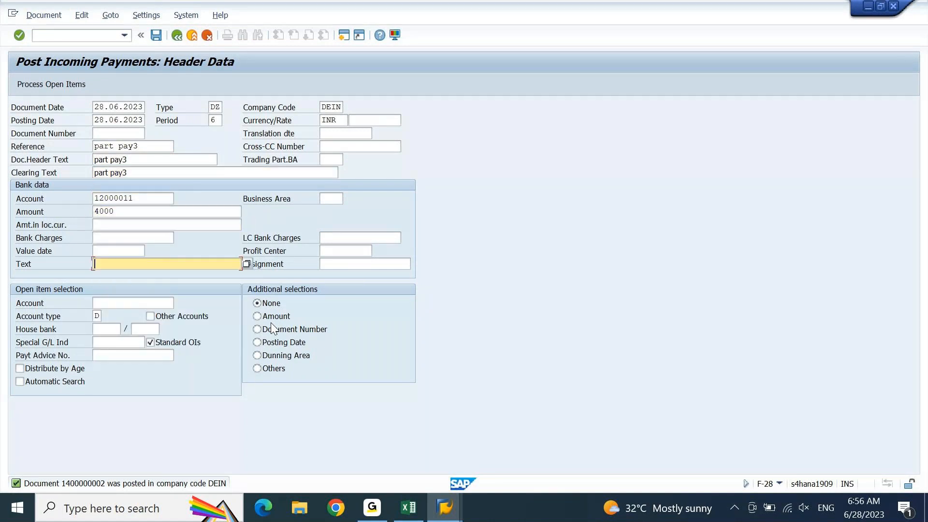
type("part pay3")
- Select the D-MART customer account for open item selection and load its open items for processing
key("Down")
key("space")
key("Down")
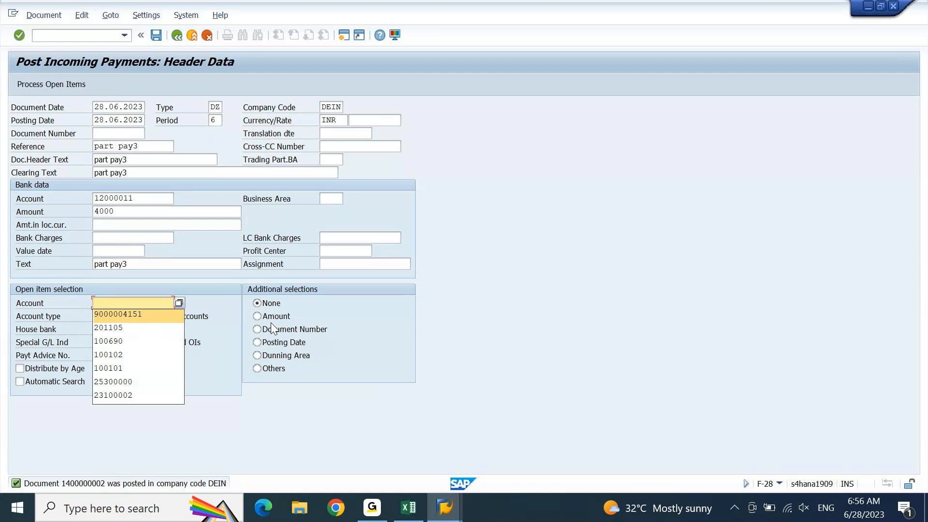
key("Return")
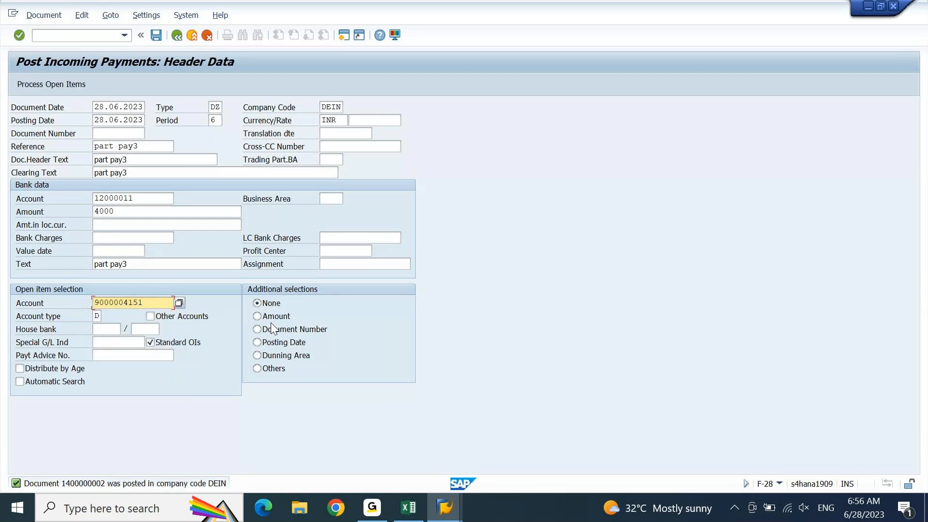
key("Return")
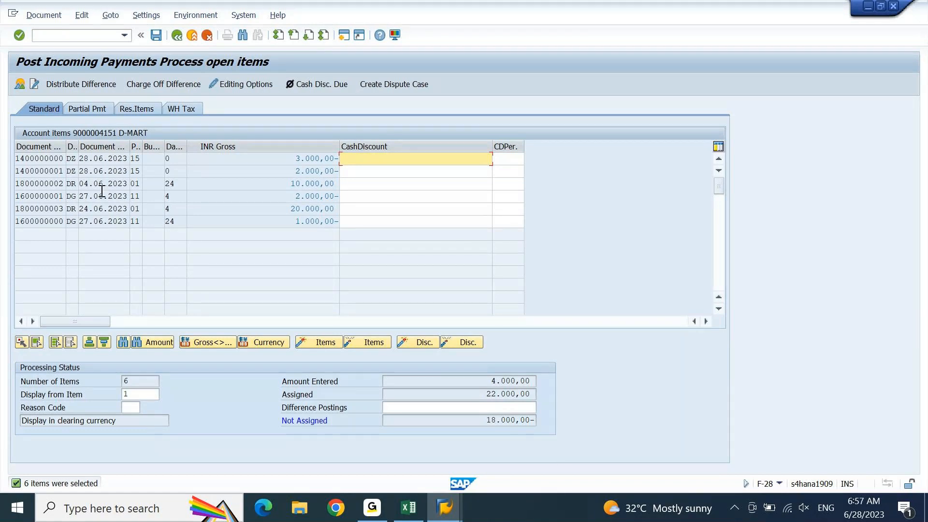
- Deactivate all items for partial payment, and activate only the 10.000,00 invoice with a payment amount of 4.000
left_click(87, 109)
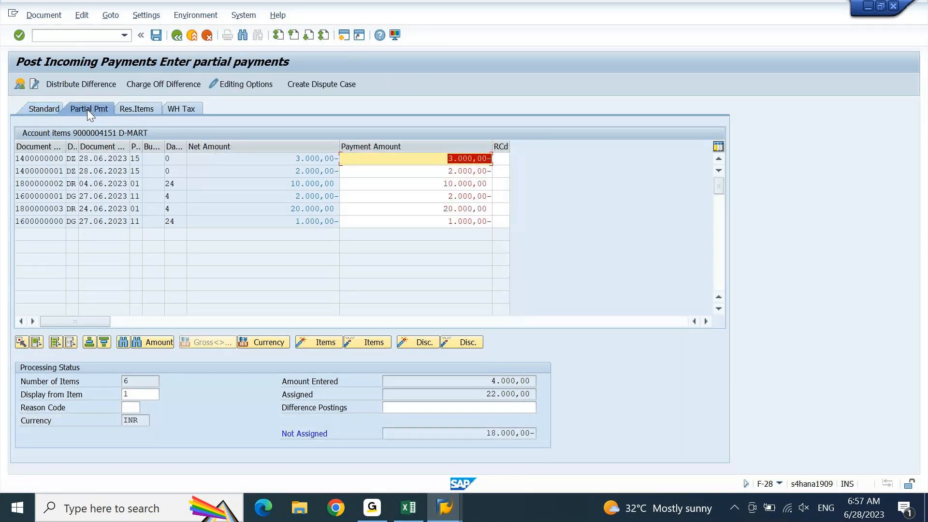
left_click(57, 342)
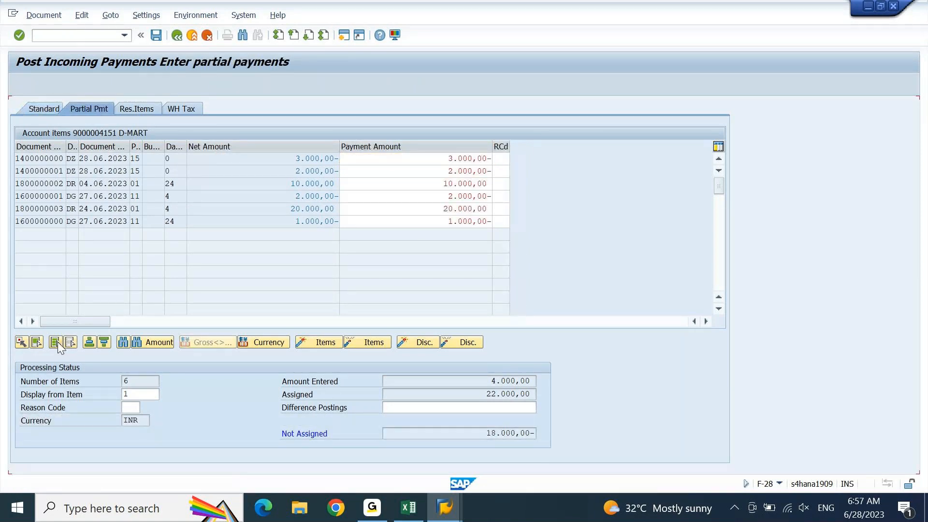
left_click(372, 342)
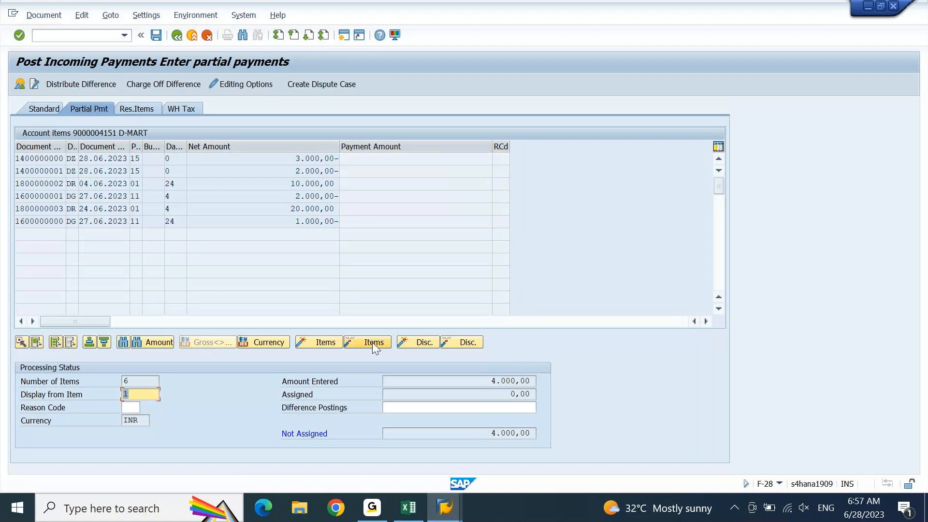
double_click(308, 183)
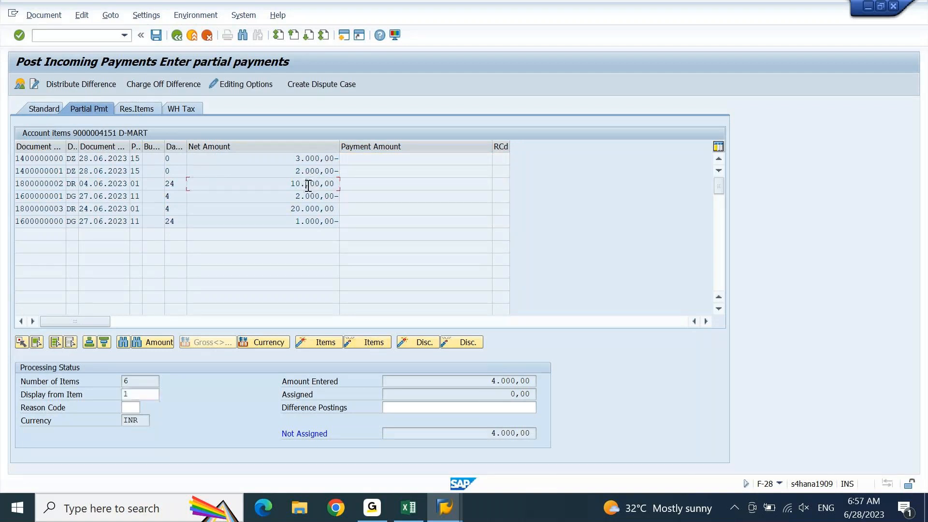
double_click(440, 183)
type("4.000")
key("Return")
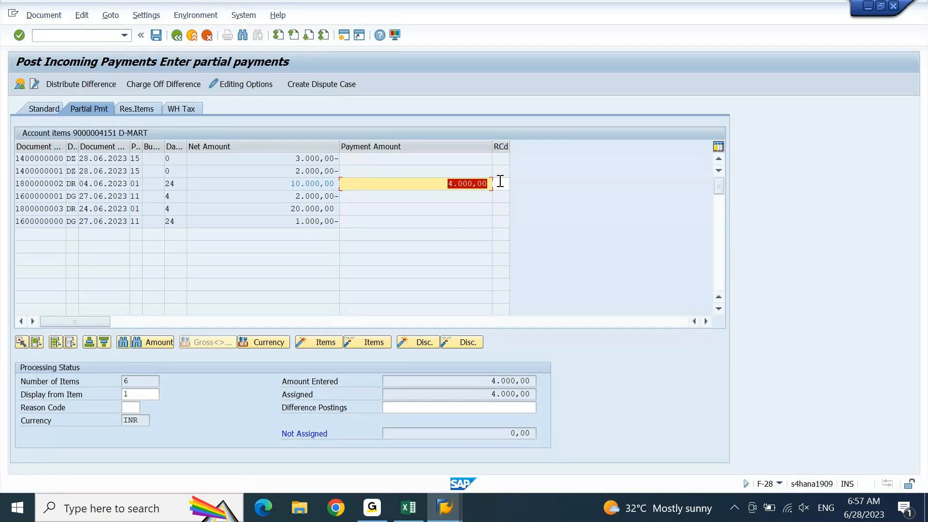
- Try to include the 3.000,00 and 2.000,00 DZ payments and the 1.000,00 credit memo in the partial payment
double_click(325, 158)
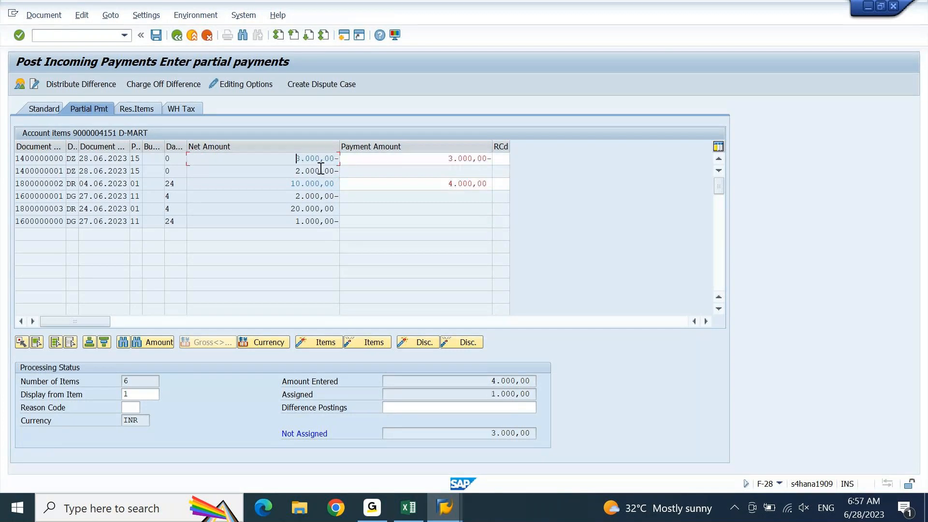
double_click(318, 170)
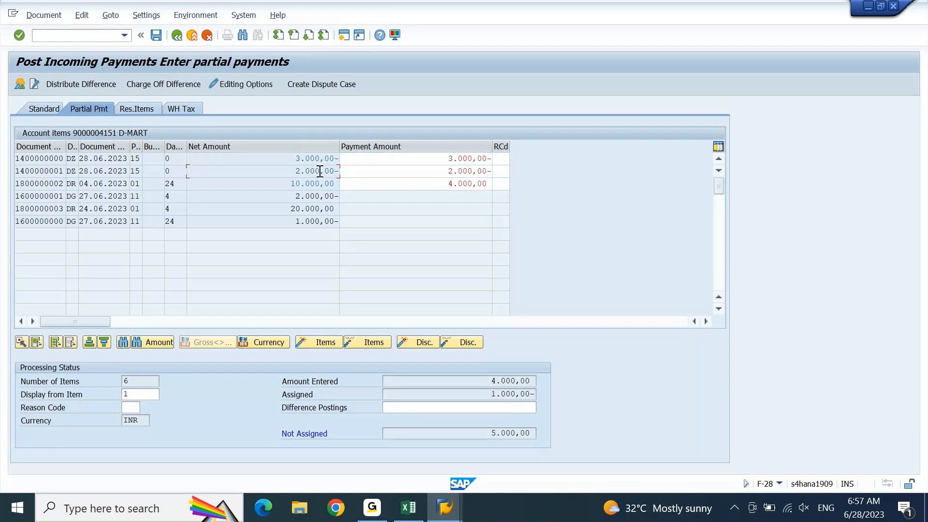
double_click(314, 222)
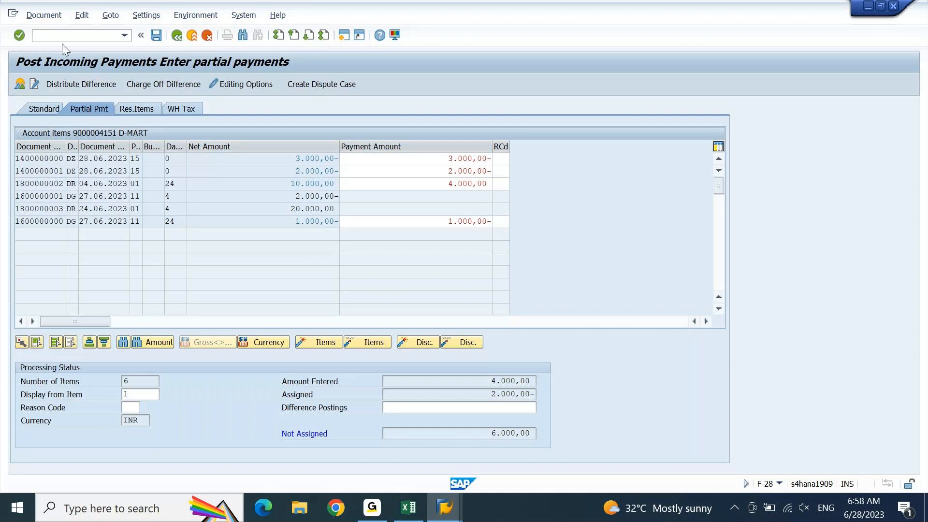
key("Return")
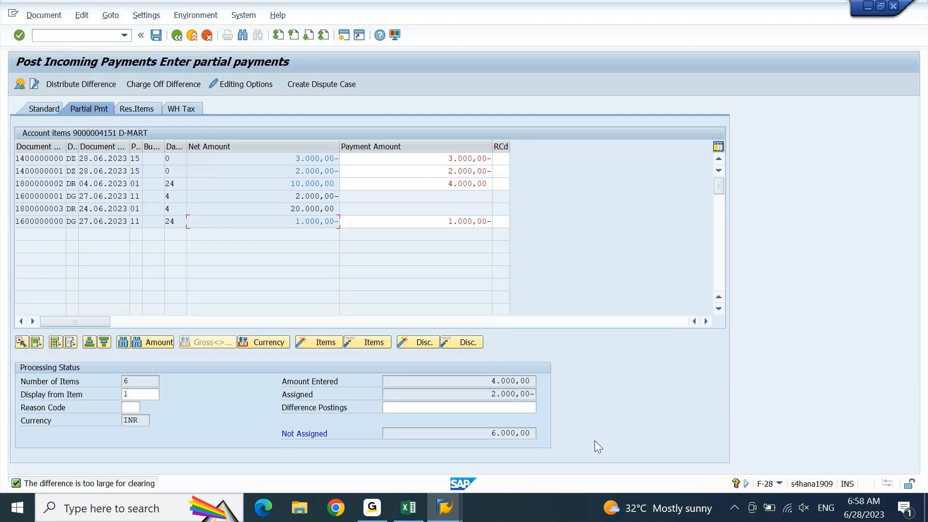
- Compare the assigned, entered and not assigned amounts in the processing status
double_click(488, 398)
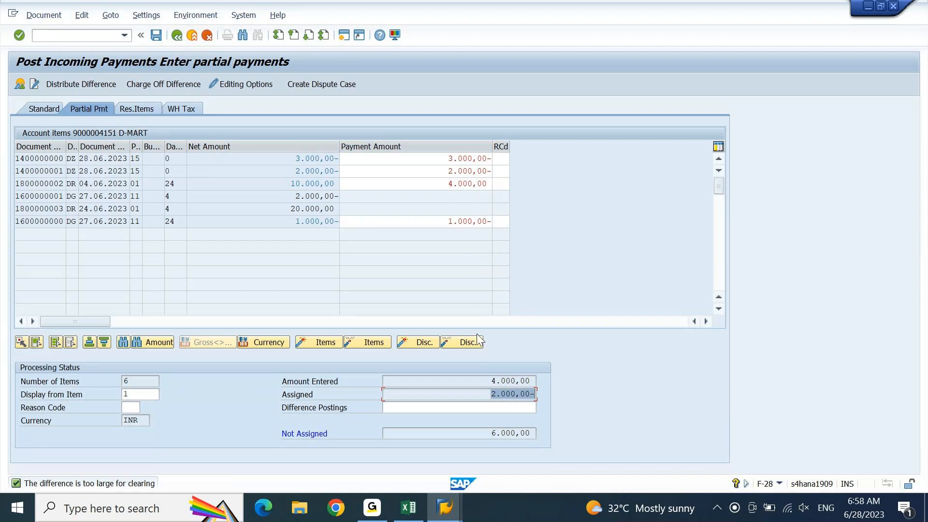
left_click_drag(476, 381, 526, 381)
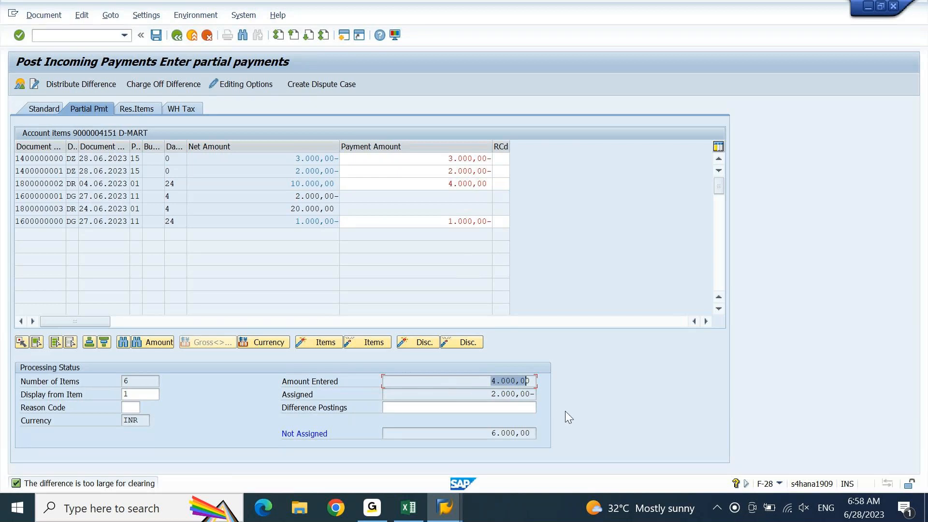
left_click_drag(490, 433, 571, 437)
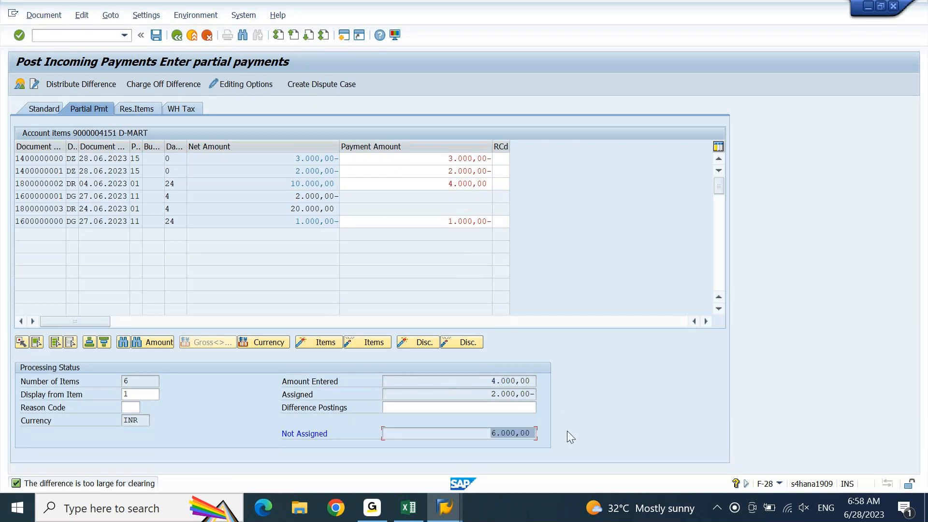
- Deactivate the 3.000,00 and 2.000,00 DZ payments and the 1.000,00 credit memo in the partial payment
double_click(318, 159)
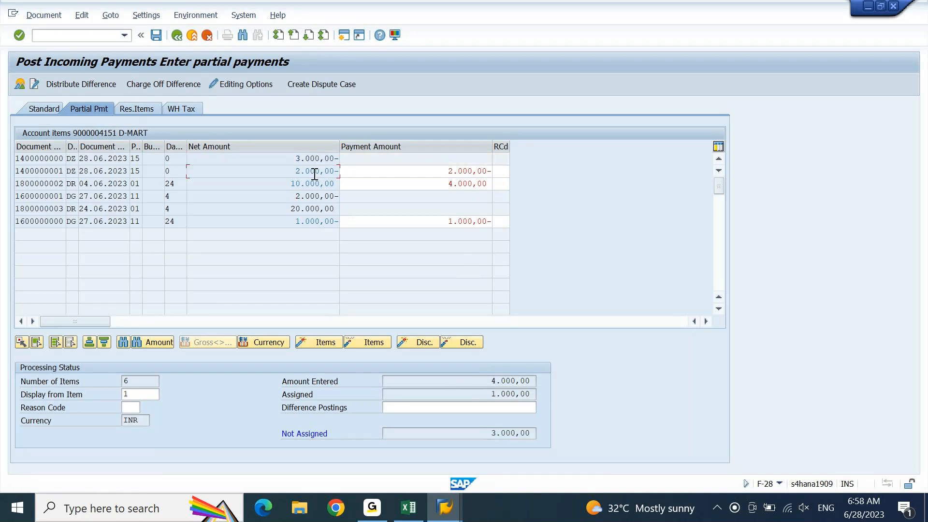
double_click(315, 172)
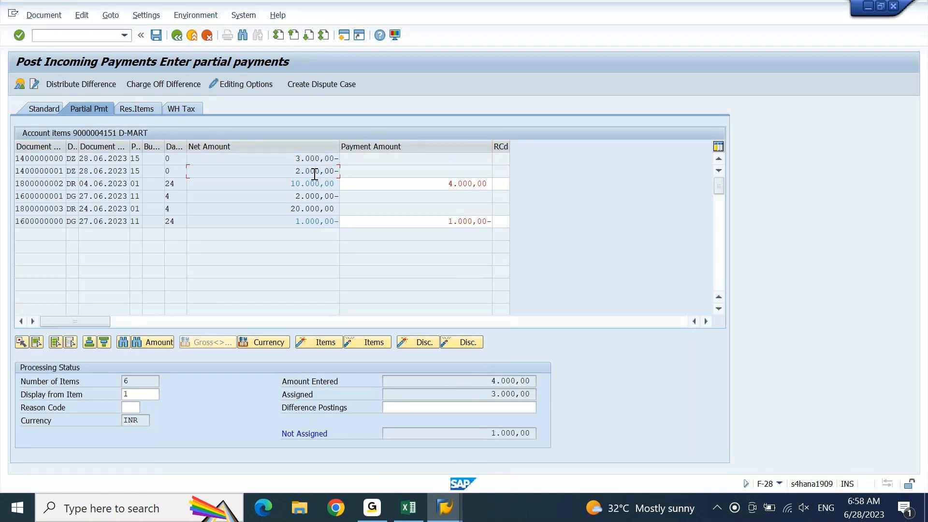
double_click(305, 223)
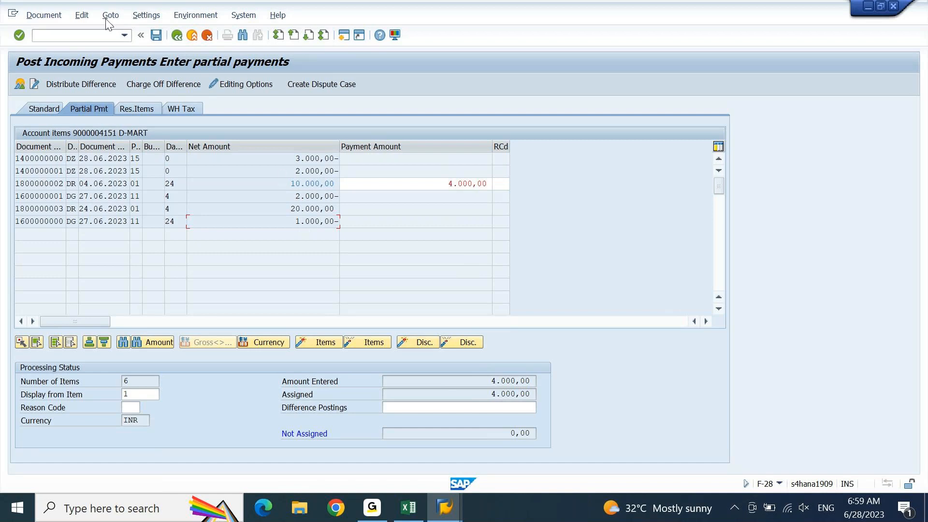
- Post the 4.000,00 incoming payment as a partial payment against the 10.000,00 invoice
left_click(44, 15)
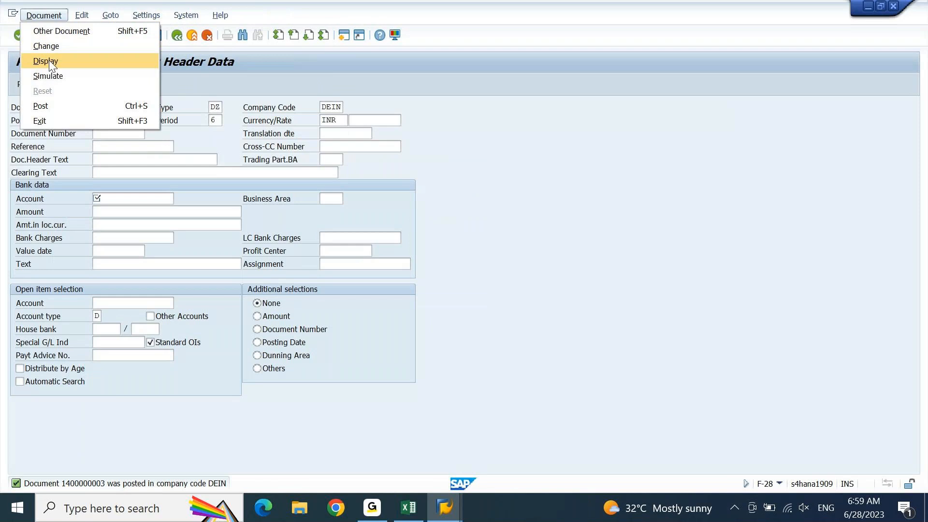
left_click(618, 365)
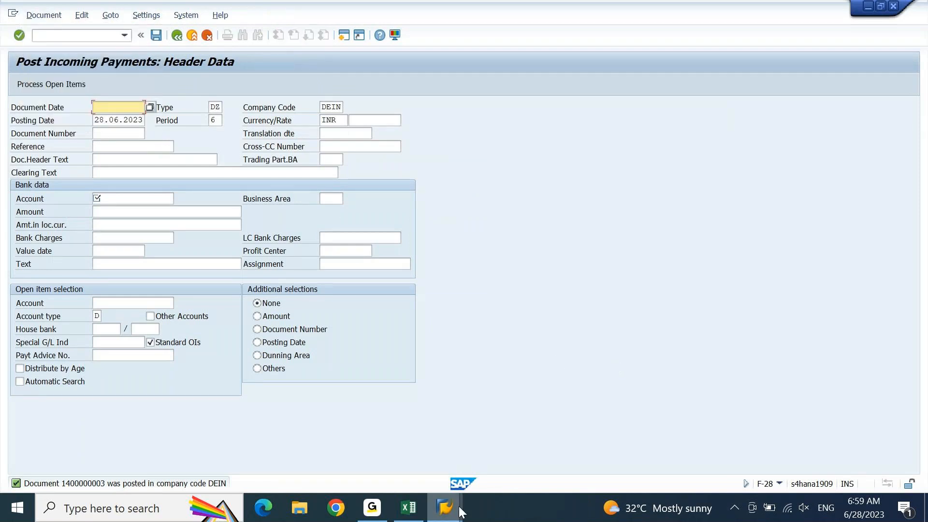
- Switch to the Customer Line Item Display session and list the customer's cleared items in company code DEIN
mouse_move(456, 514)
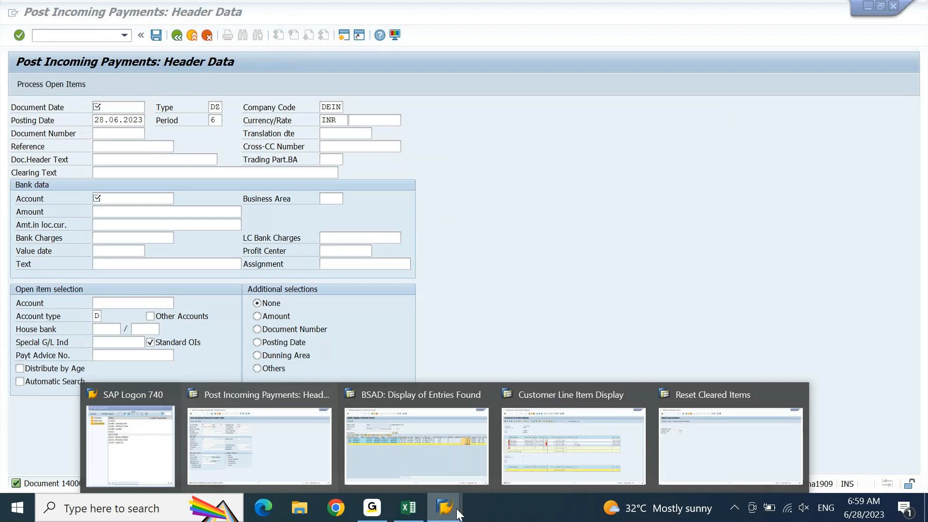
left_click(532, 443)
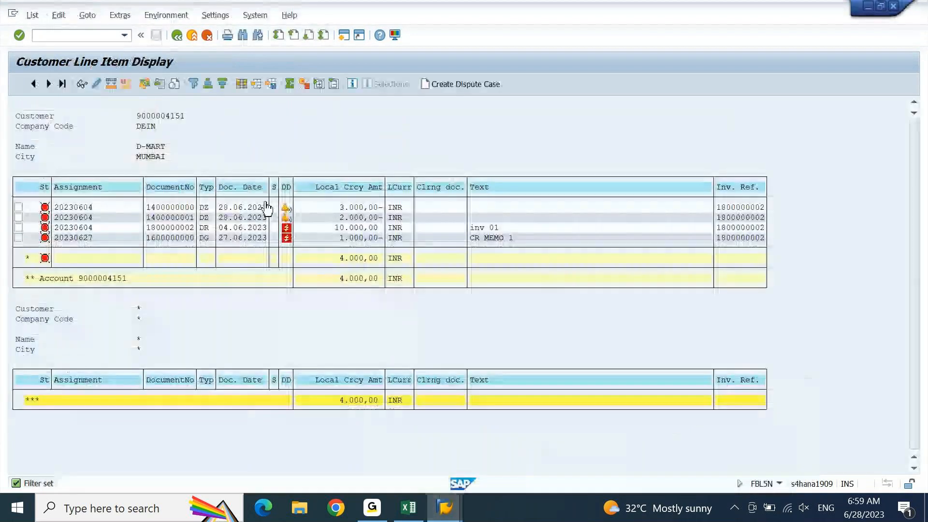
left_click(177, 37)
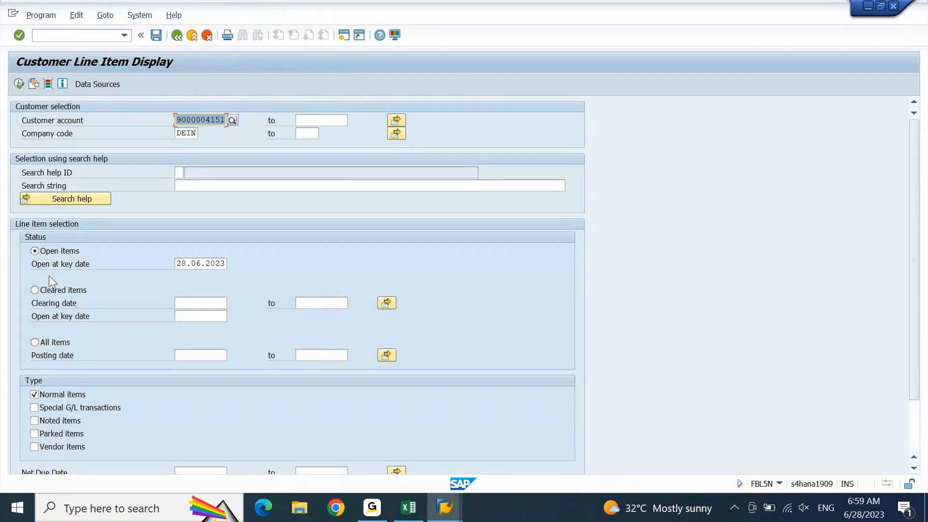
left_click(41, 291)
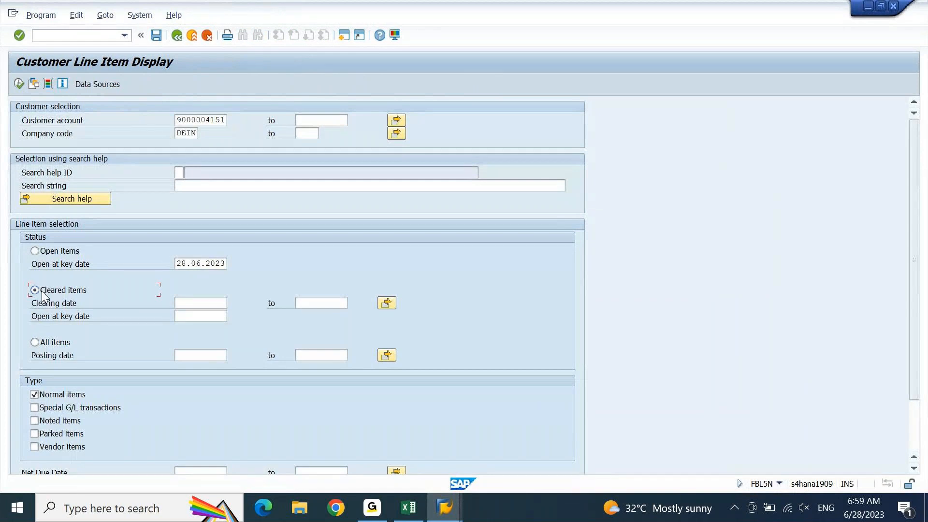
key("F8")
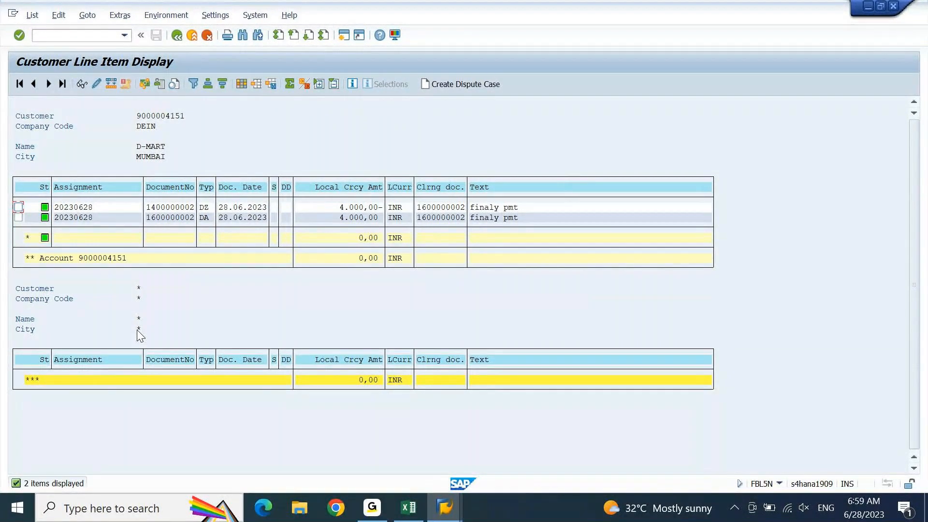
- List the customer's open items at key date 28.06.2023 in the saved custom layout that includes the invoice reference column
key("F3")
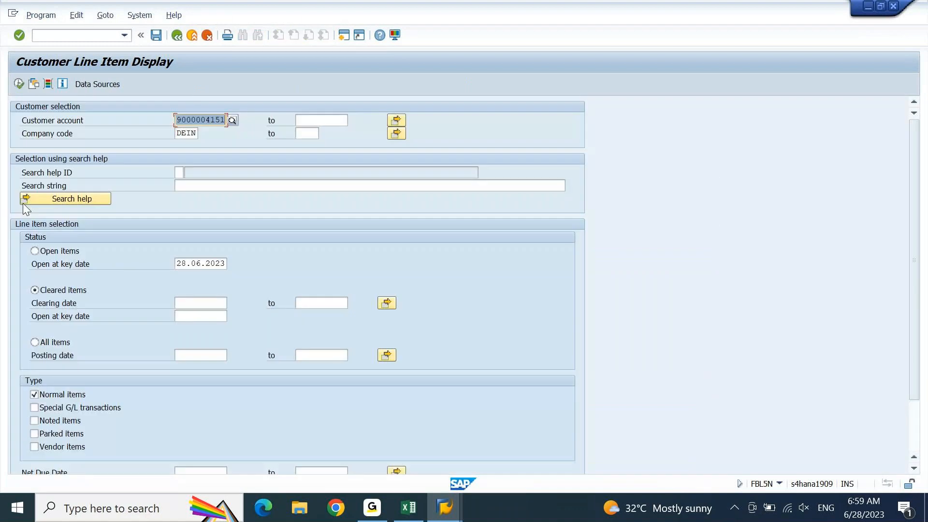
left_click(36, 252)
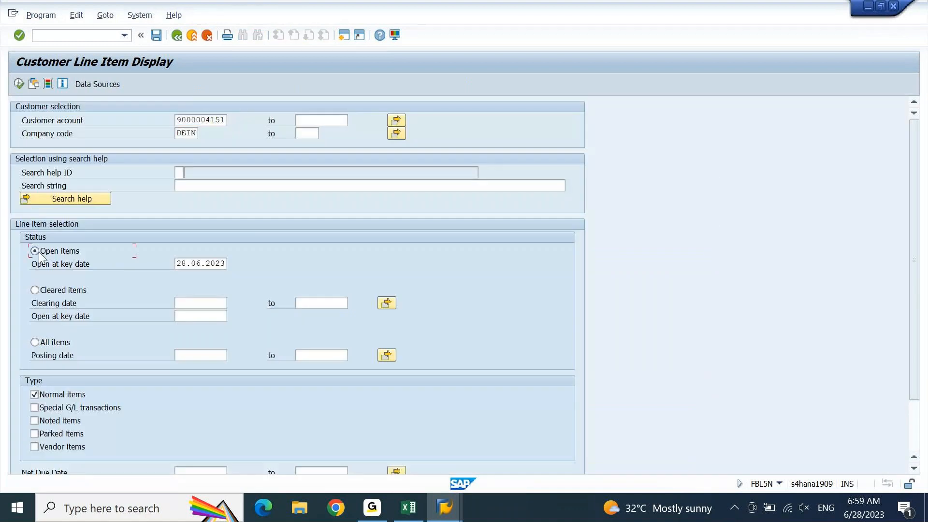
key("F8")
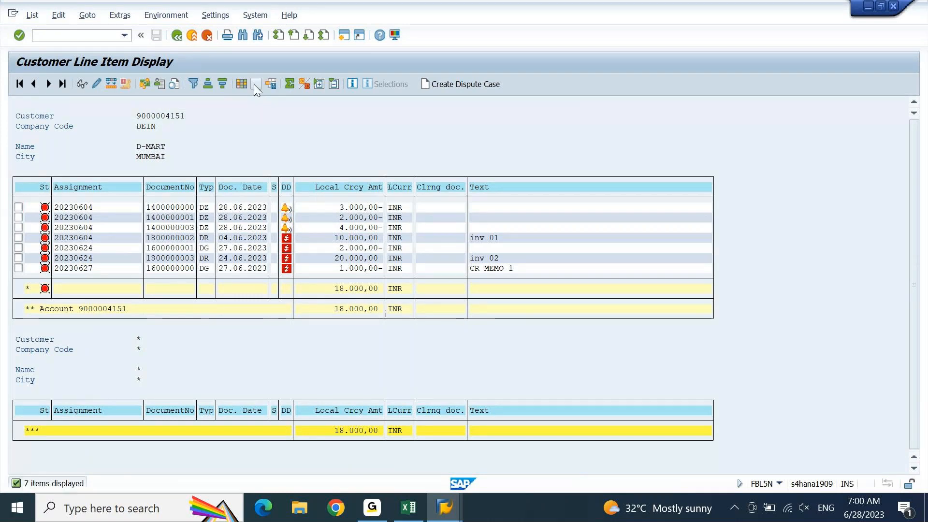
left_click(254, 84)
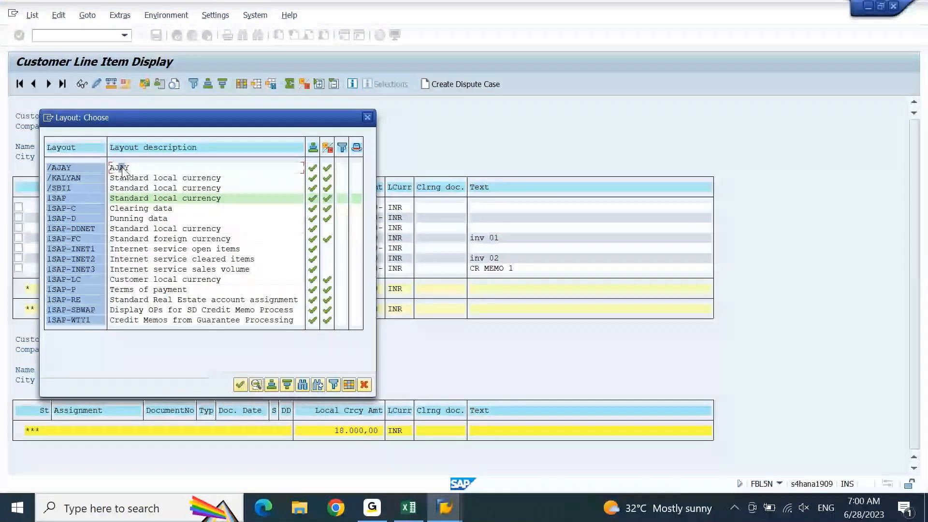
double_click(123, 169)
- Filter the open items by the invoice reference of the 10.000,00 invoice and check the subtotal
left_click(744, 194)
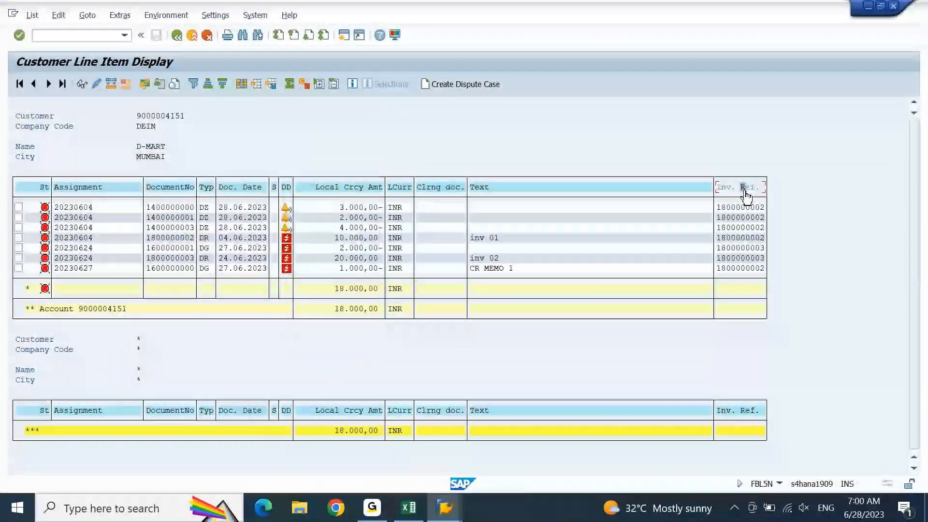
left_click(193, 85)
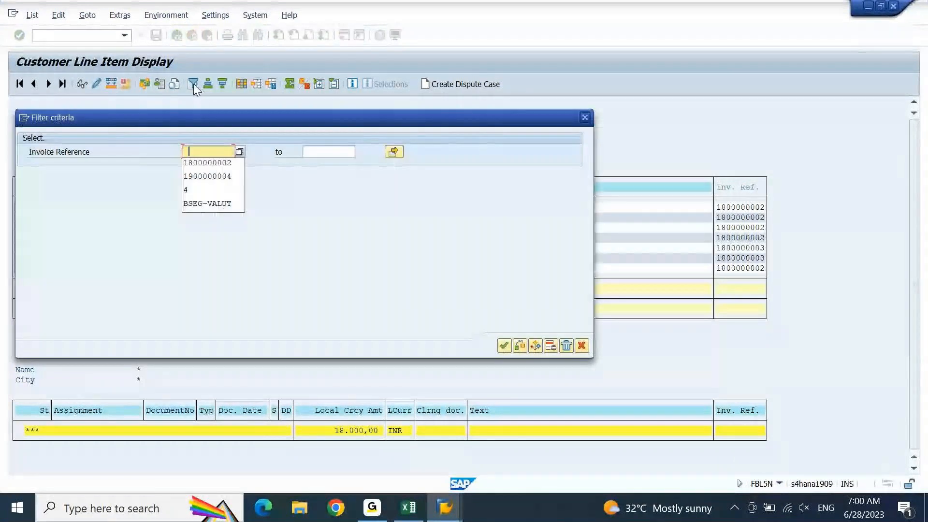
key("Down")
key("Return")
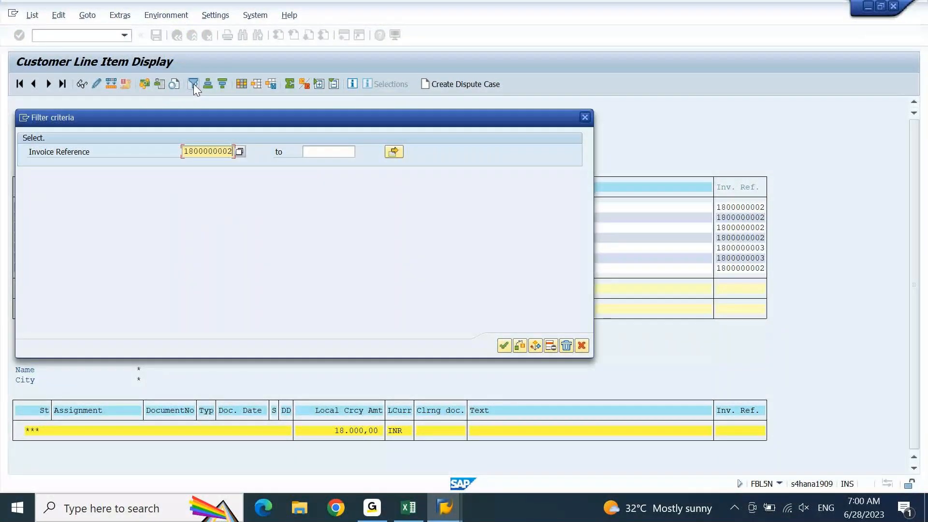
key("Return")
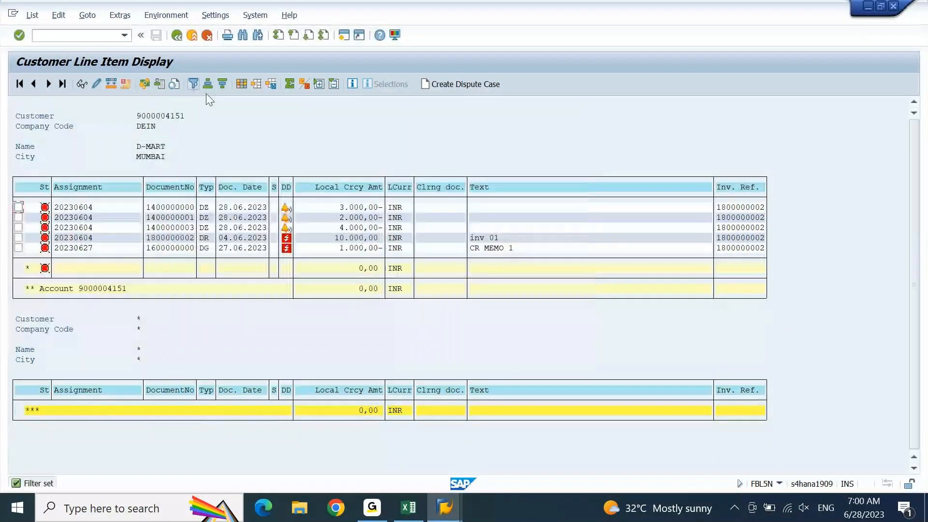
left_click(374, 272)
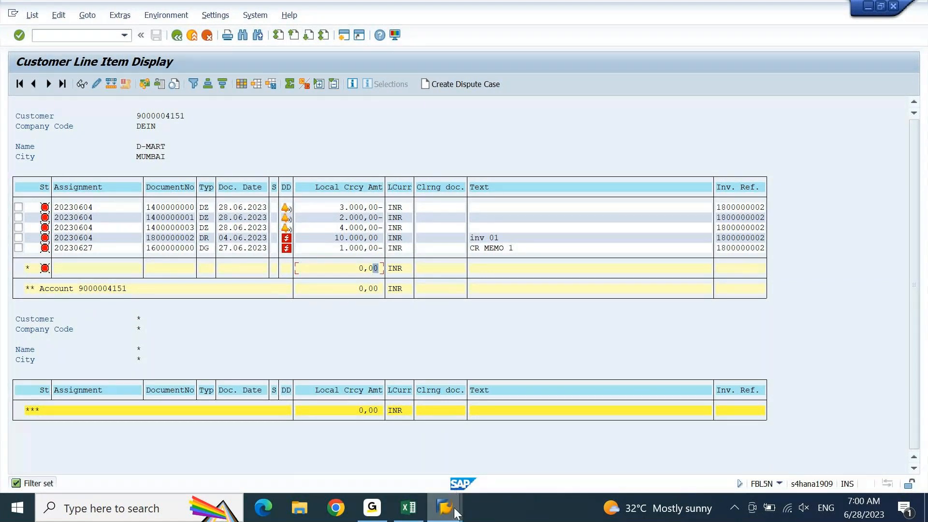
- Refresh the BSAD entries found for the invoice and return to the table's selection criteria
left_click(430, 451)
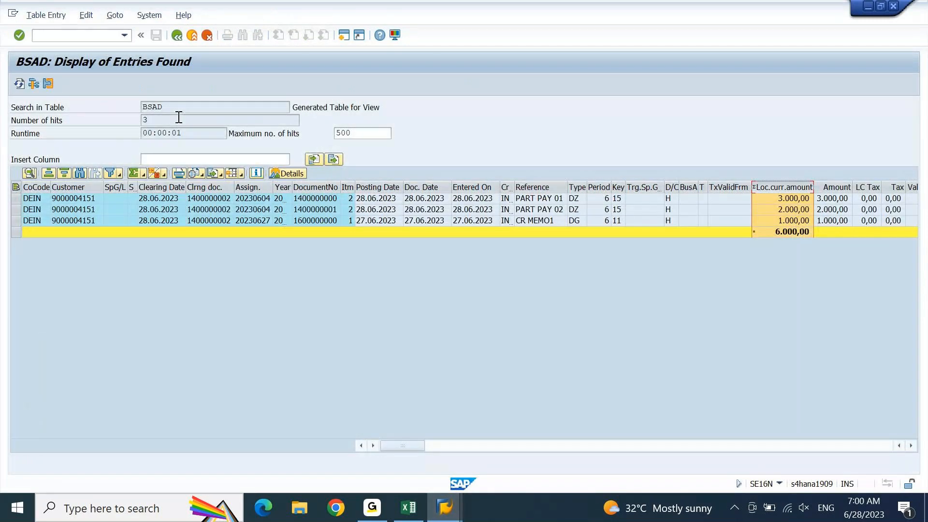
left_click_drag(175, 120, 142, 121)
left_click_drag(176, 104, 121, 107)
left_click(21, 86)
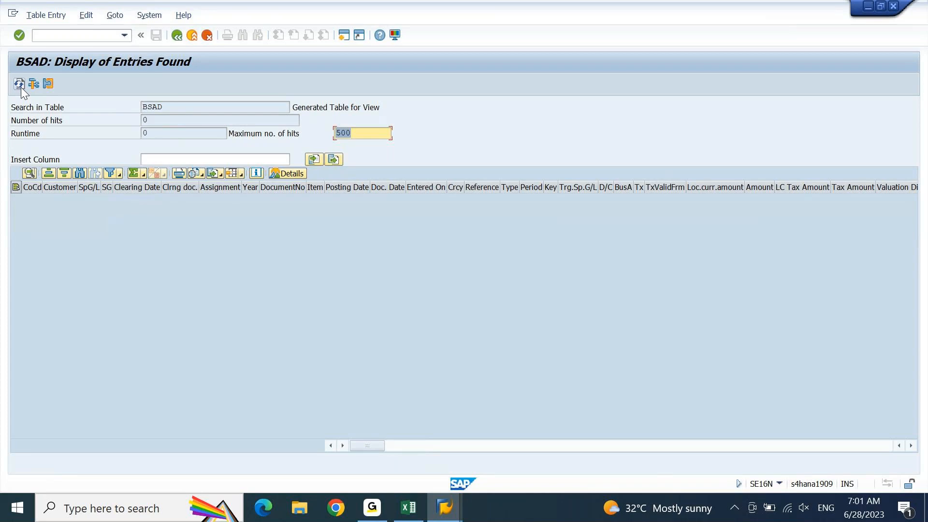
left_click(21, 87)
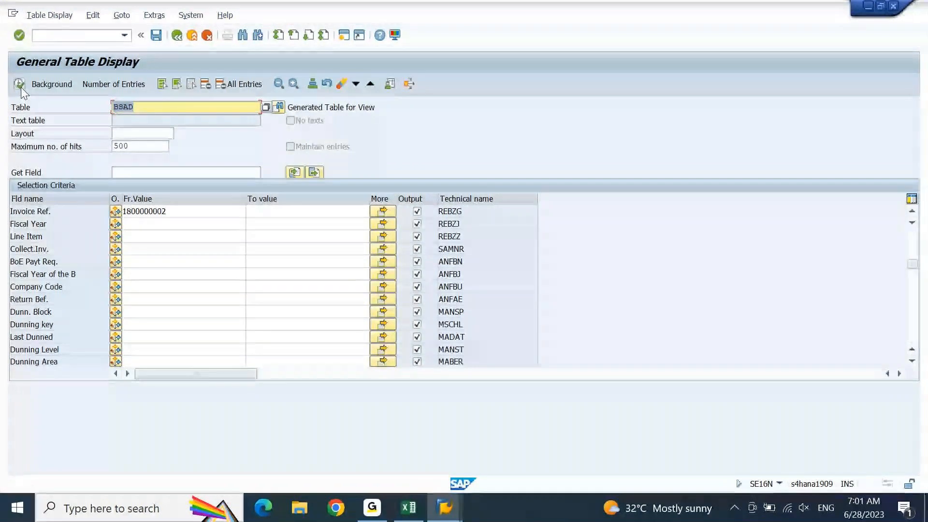
- Change the table in General Table Display from BSAD to BSID
key("Left")
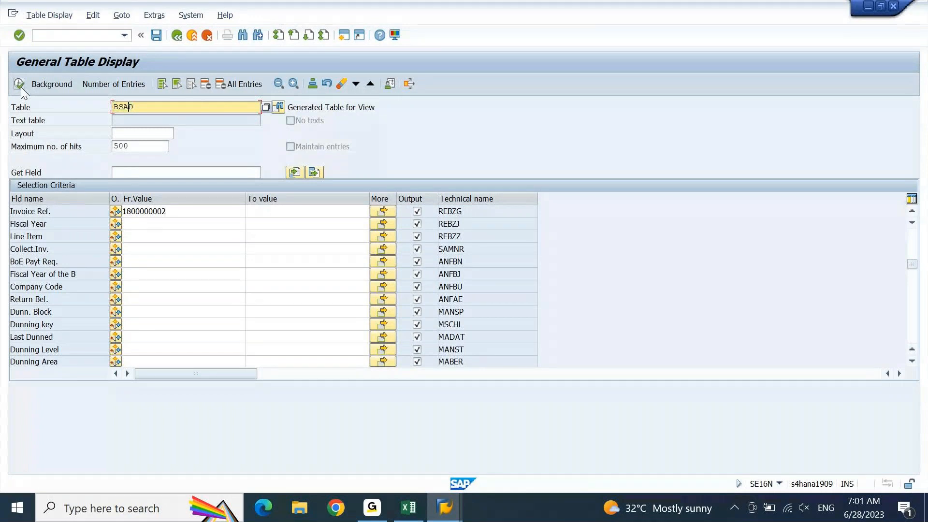
left_click(20, 84)
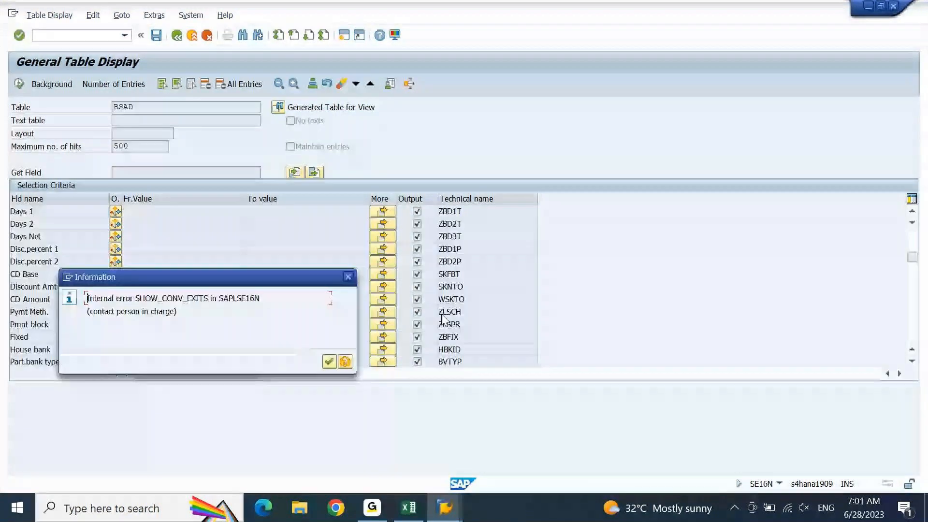
key("Return")
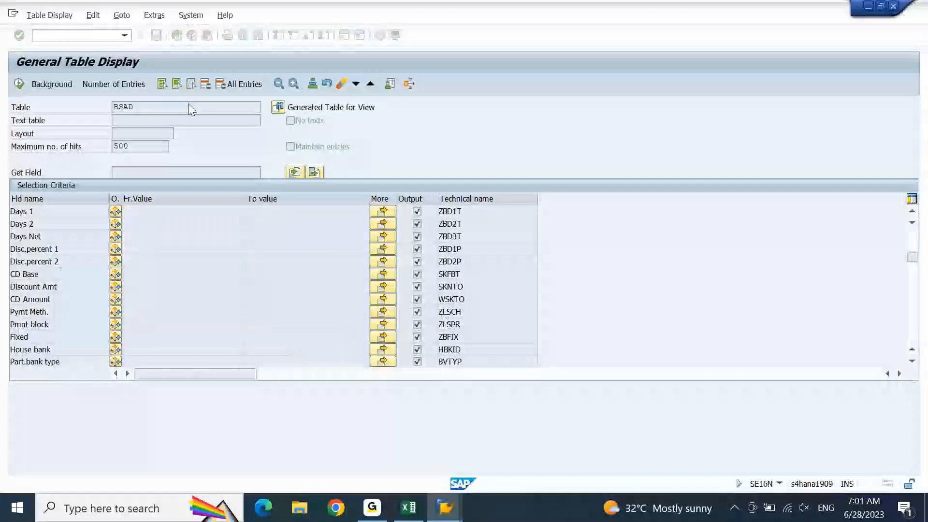
left_click(189, 106)
key("BackSpace")
key("BackSpace")
type("id")
key("Return")
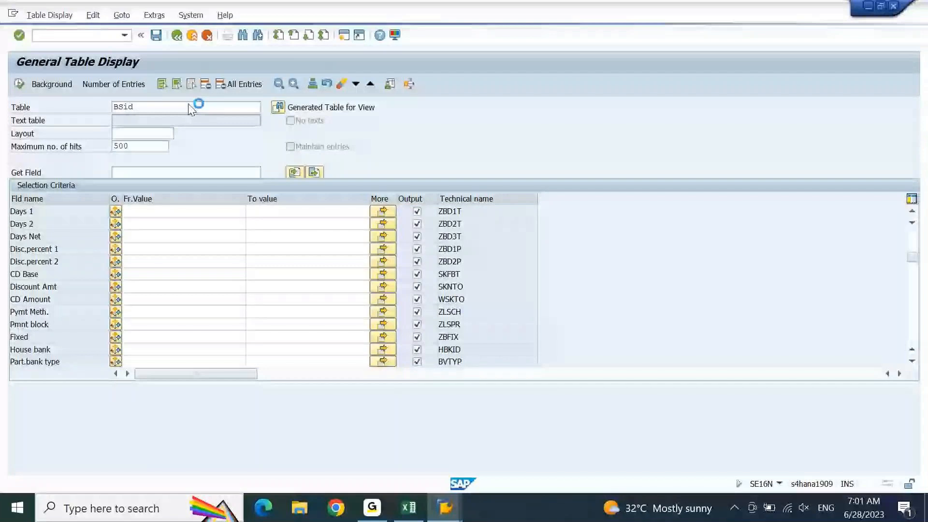
- Restrict the BSID selection to company code dein and the D-MART customer account
key("Down")
key("Down")
key("Return")
key("Down")
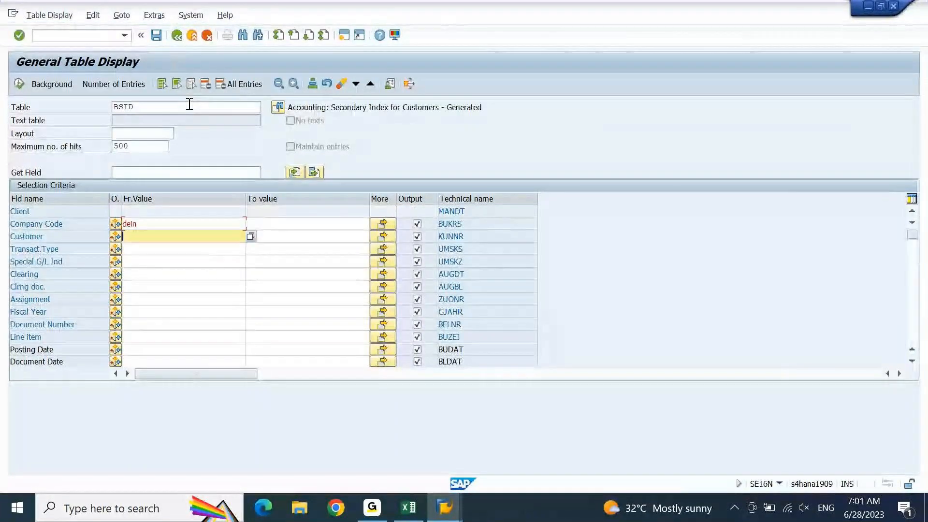
key("Down")
key("Down")
key("Down")
key("Return")
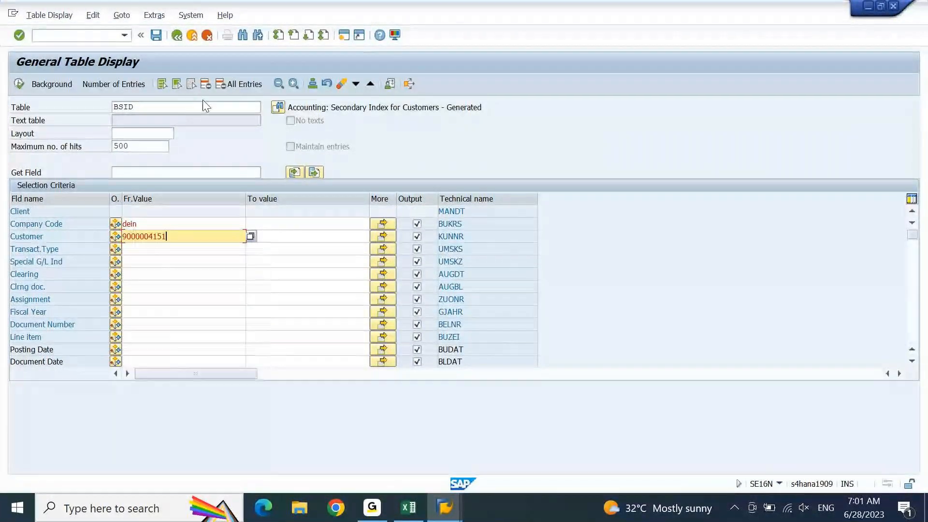
- Find the Invoice Ref. criterion by searching the field names for inv, and set it to the 10.000,00 invoice's document number
key("ctrl+f")
key("Down")
key("Return")
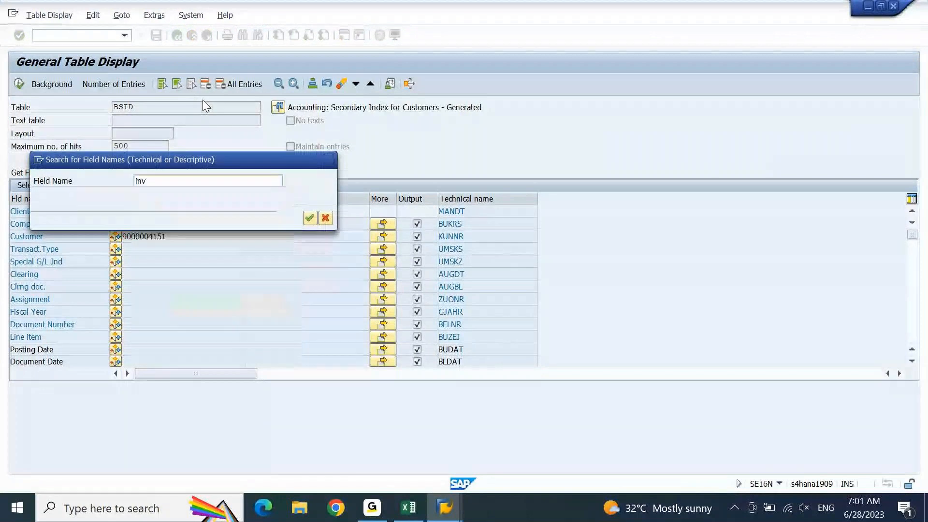
key("Return")
key("Up")
key("Up")
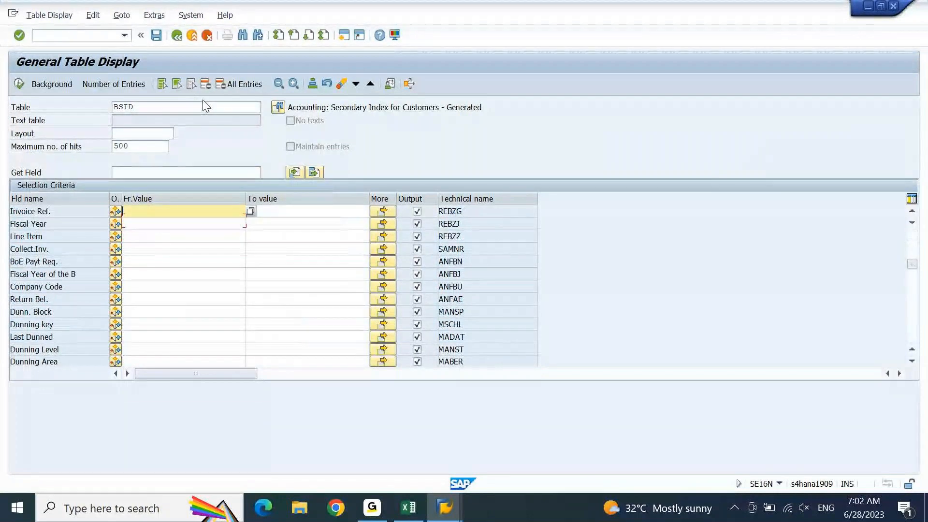
key("Down")
key("Down")
key("Down")
key("Return")
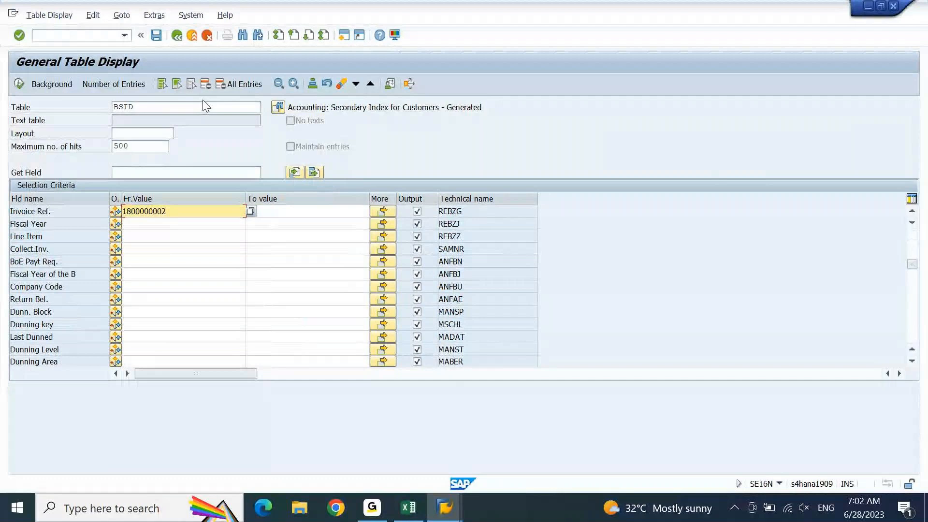
- Display the matching BSID entries, total the local currency amount column and widen it to show the full sum
key("F8")
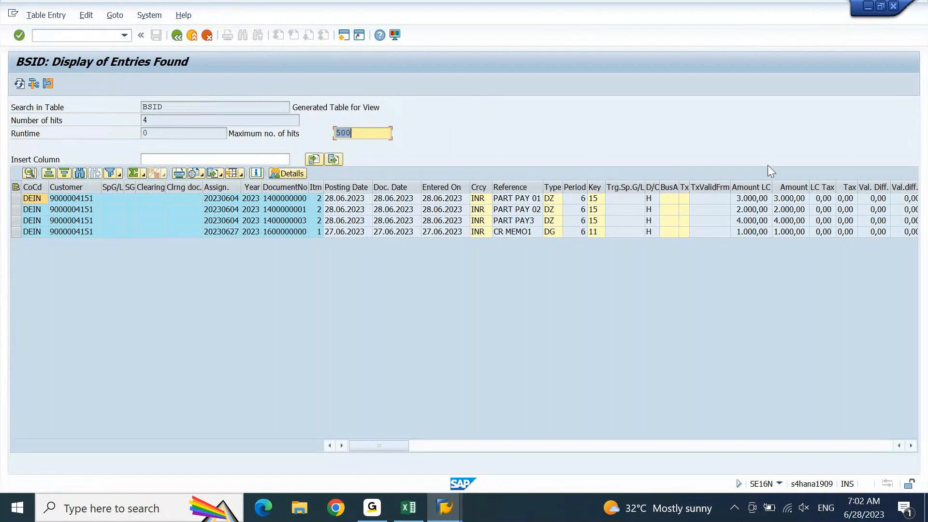
left_click(753, 187)
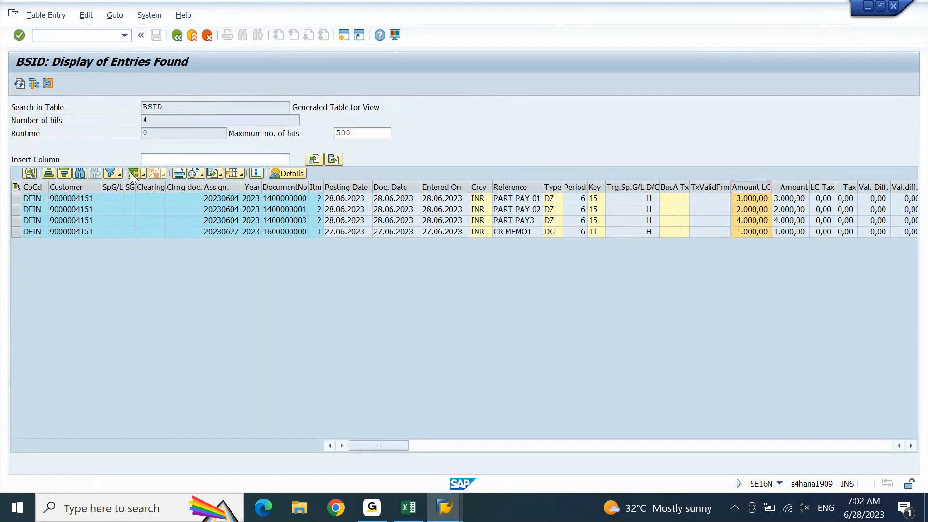
left_click(134, 177)
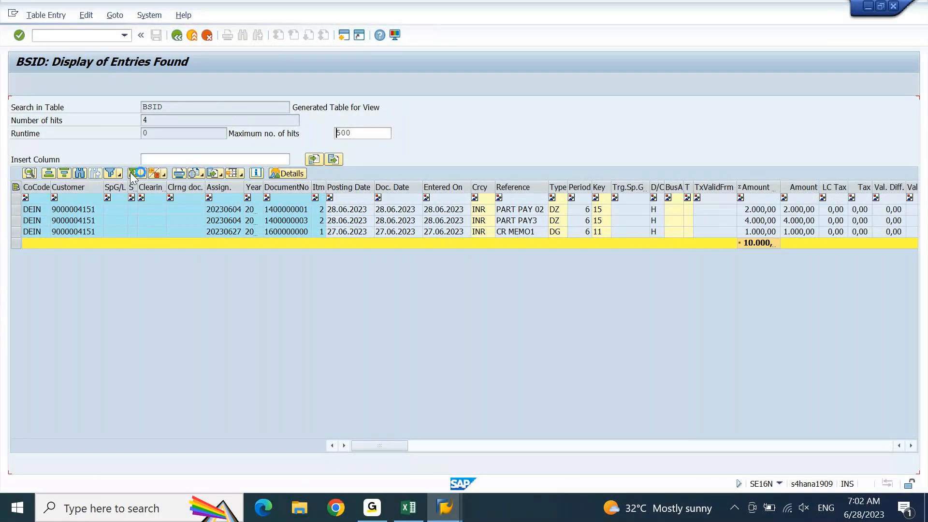
left_click_drag(779, 187, 791, 185)
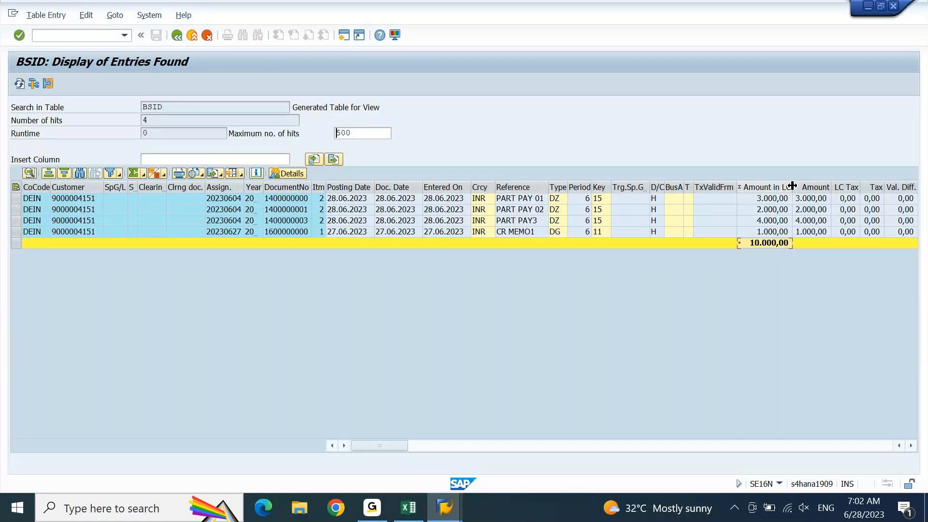
left_click(774, 223)
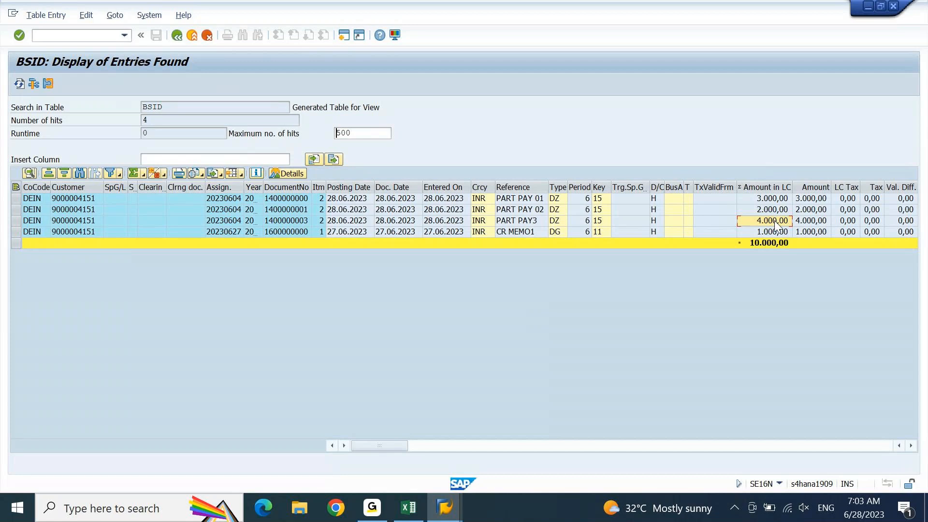
- Switch to the Reset Cleared Items session, leave FBRA and open transaction F-32 for clearing a customer account
left_click(445, 507)
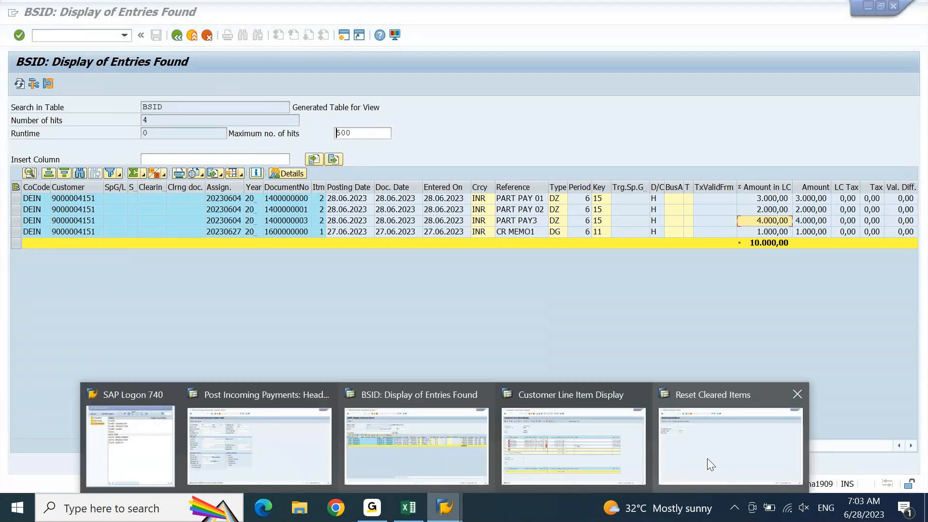
left_click(713, 464)
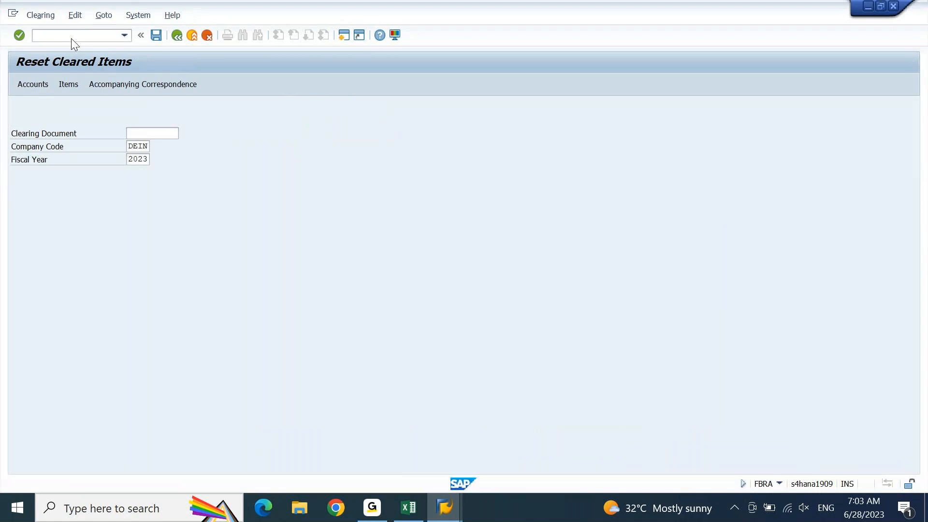
left_click(71, 38)
type("/n")
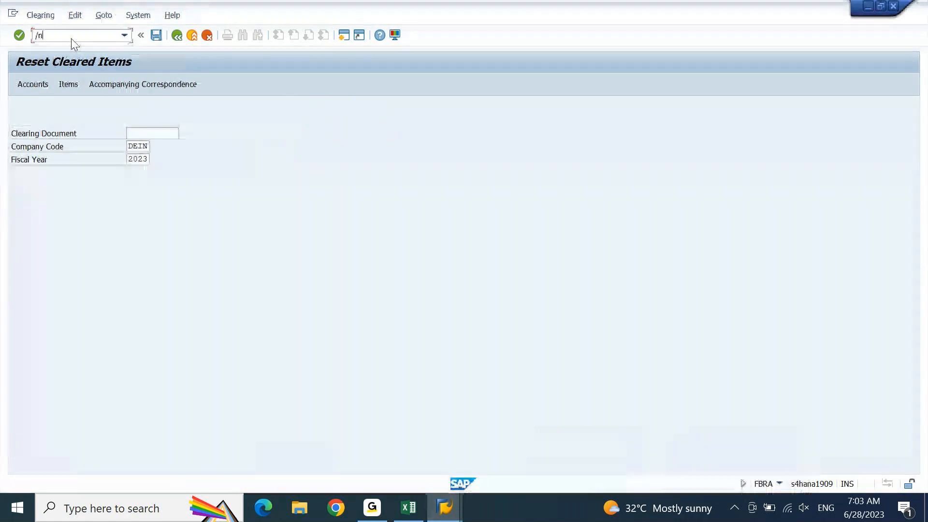
key("Return")
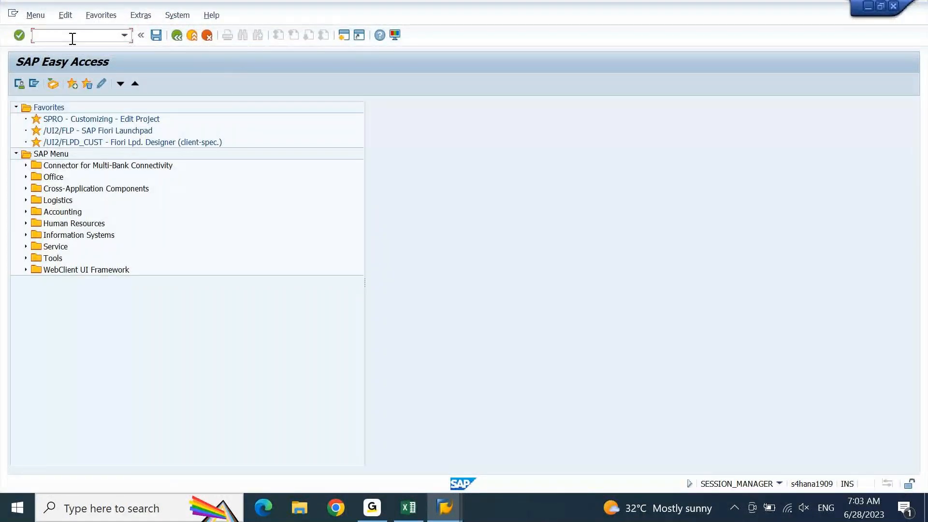
type("f-32")
key("Return")
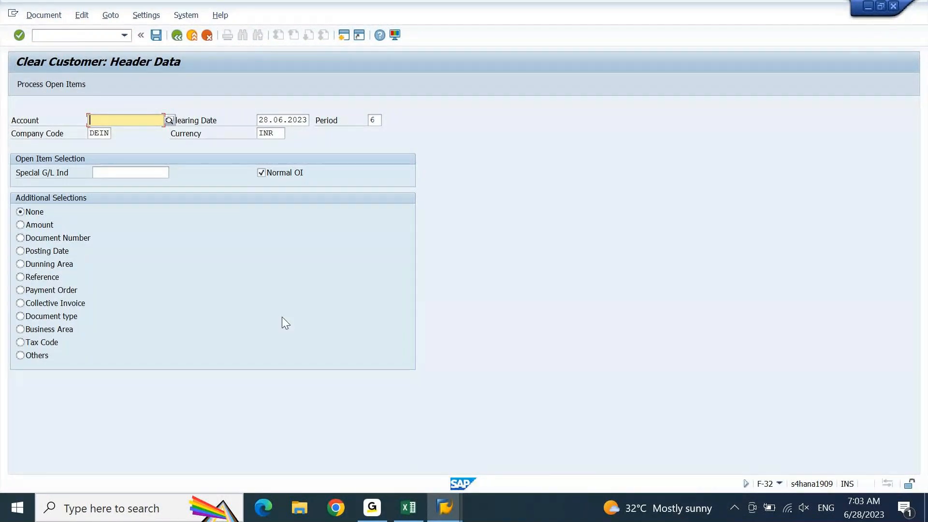
- Enter the D-MART customer account in the clearing header, replacing any wrongly pasted text
type("part pay3")
key("ctrl+shift+Left")
key("ctrl+shift+Left")
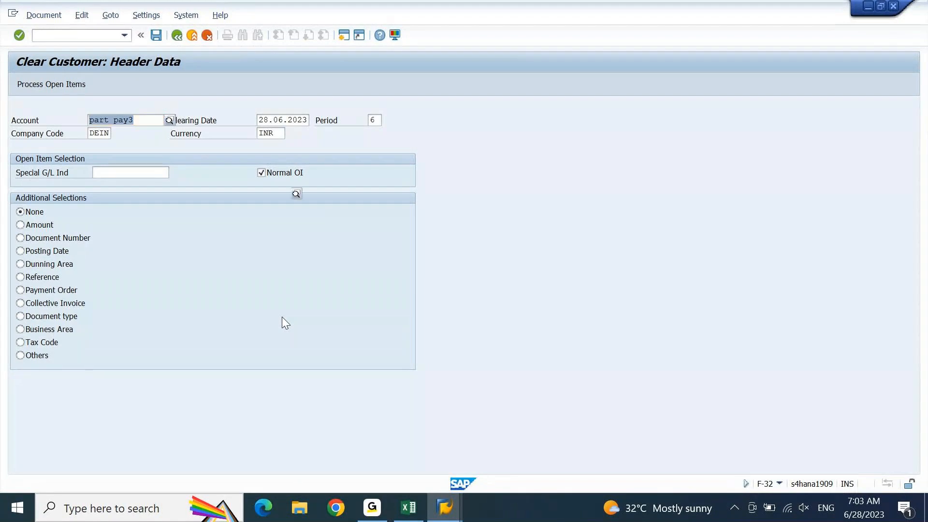
key("Return")
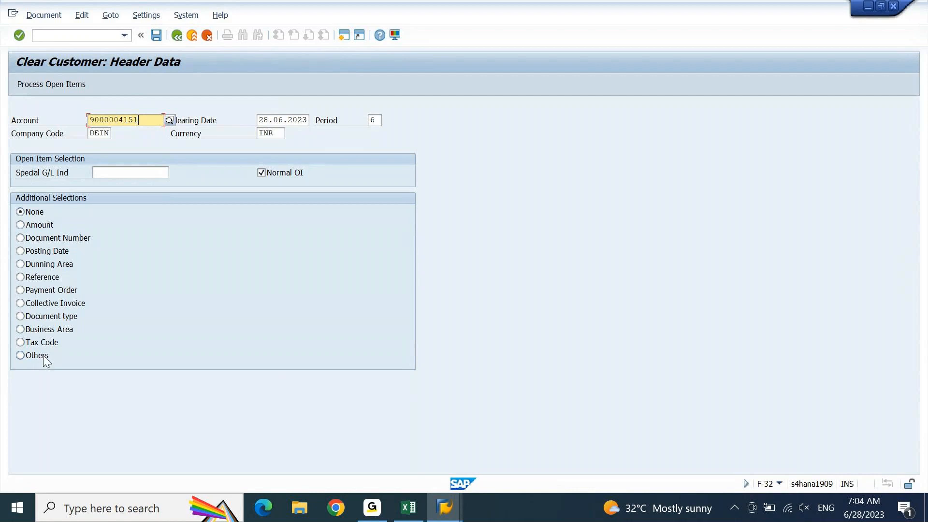
- Review D-MART's open items in Customer Line Item Display and return to the F-32 clearing header
mouse_move(445, 514)
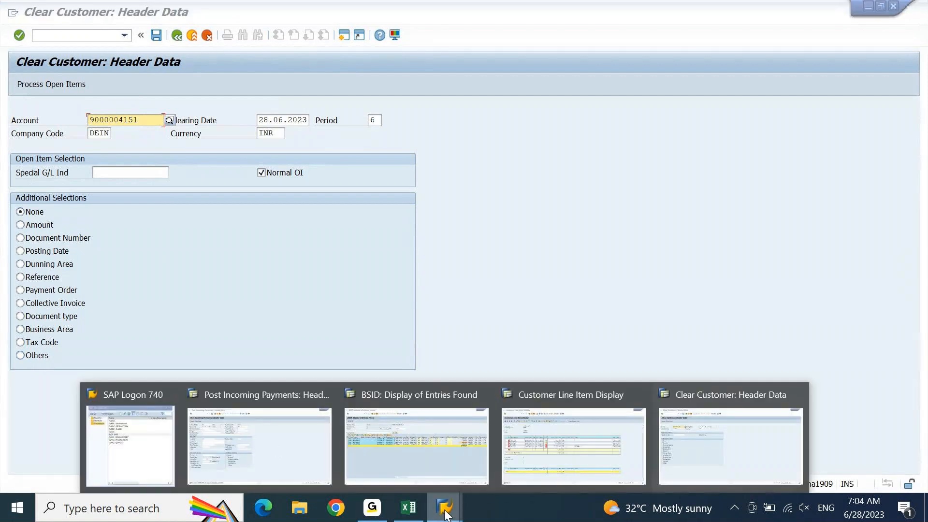
left_click(590, 415)
left_click(590, 416)
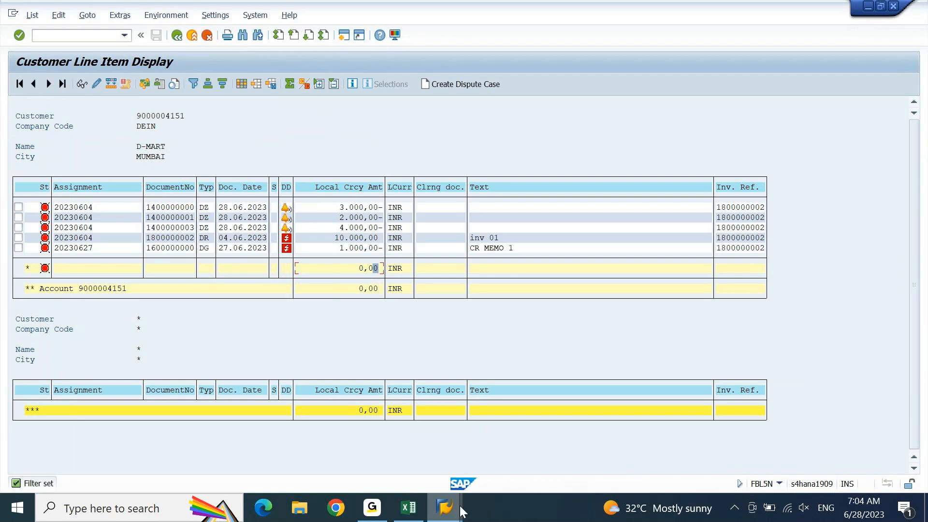
mouse_move(461, 512)
left_click(719, 437)
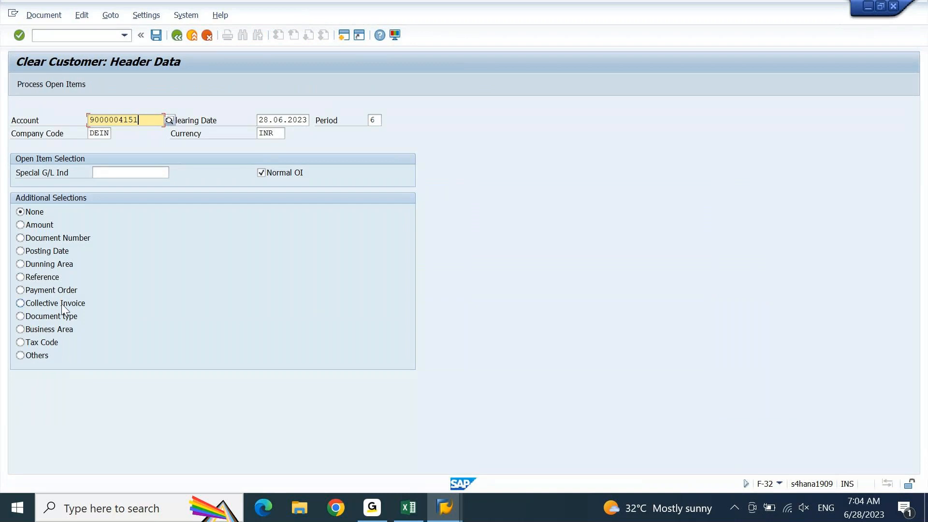
- Review both pages of selection criteria offered under Others and leave the list without choosing one
left_click(32, 355)
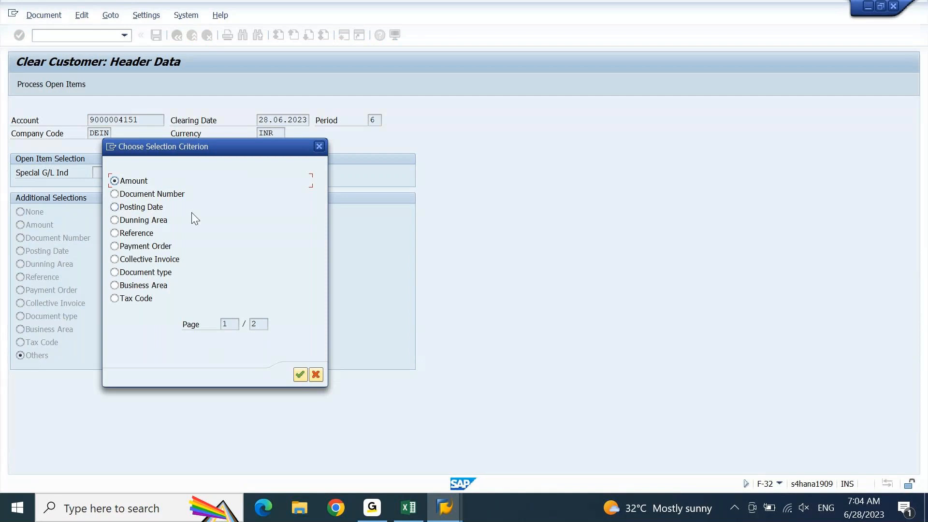
left_click_drag(210, 140, 463, 90)
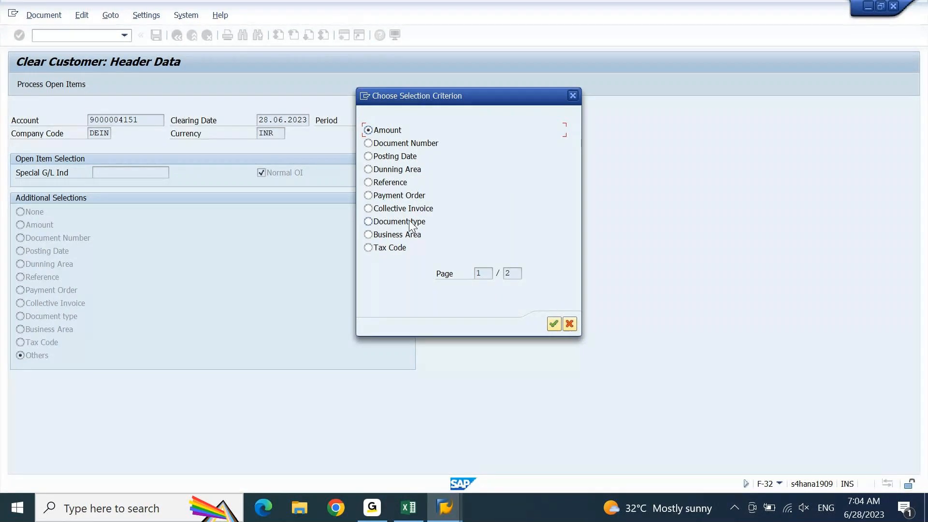
scroll(409, 221, "down", 3)
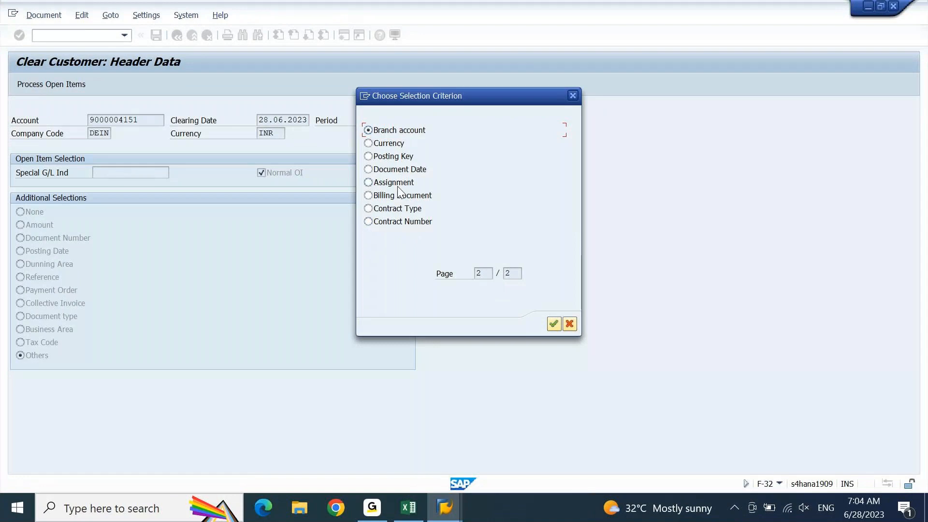
key("Page_Up")
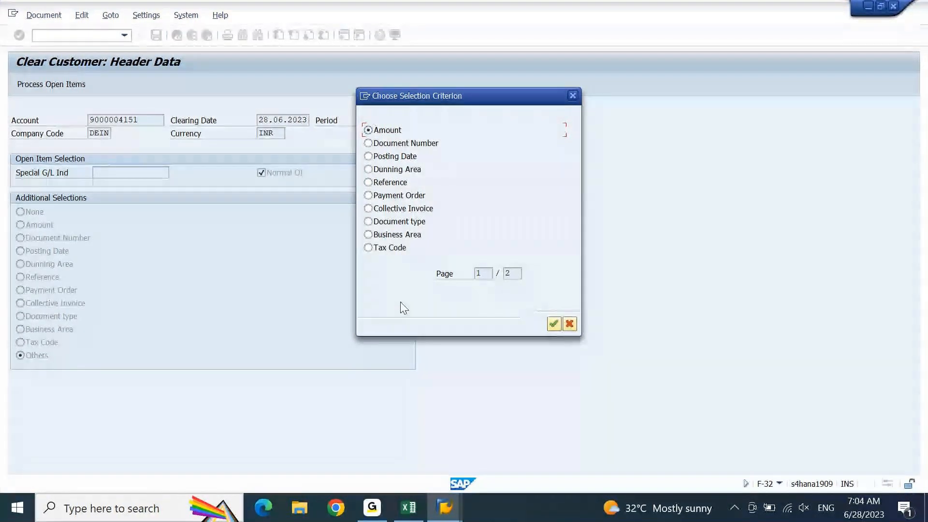
left_click(574, 95)
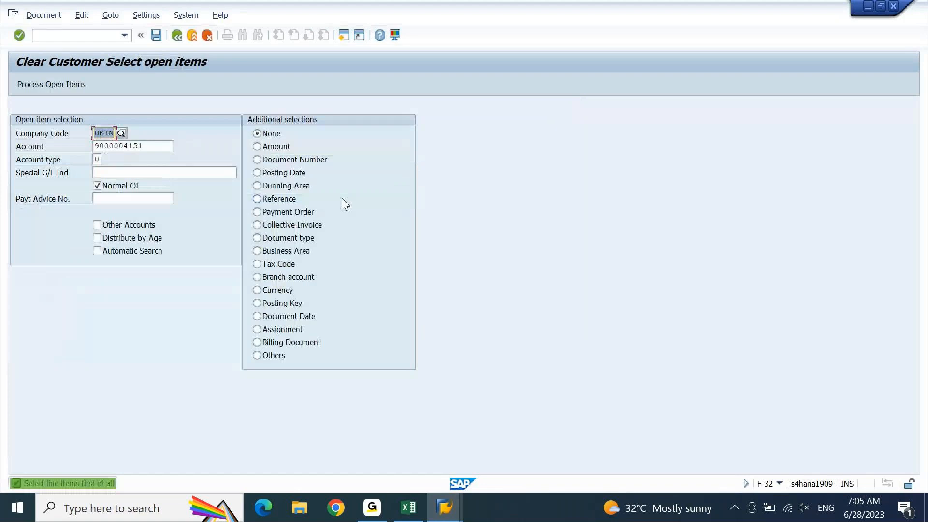
- Choose Document Number as the additional selection for the customer's open items and continue to its criteria entry
left_click(281, 161)
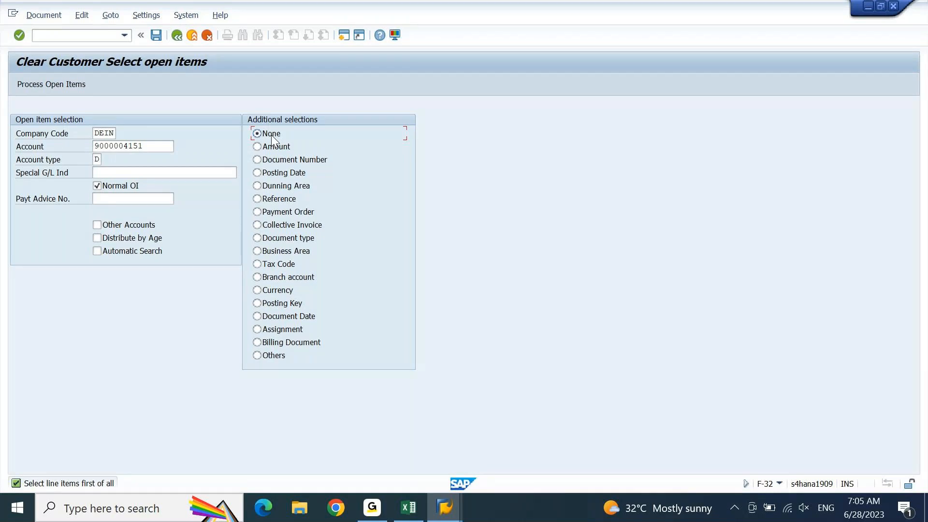
left_click(278, 164)
key("Return")
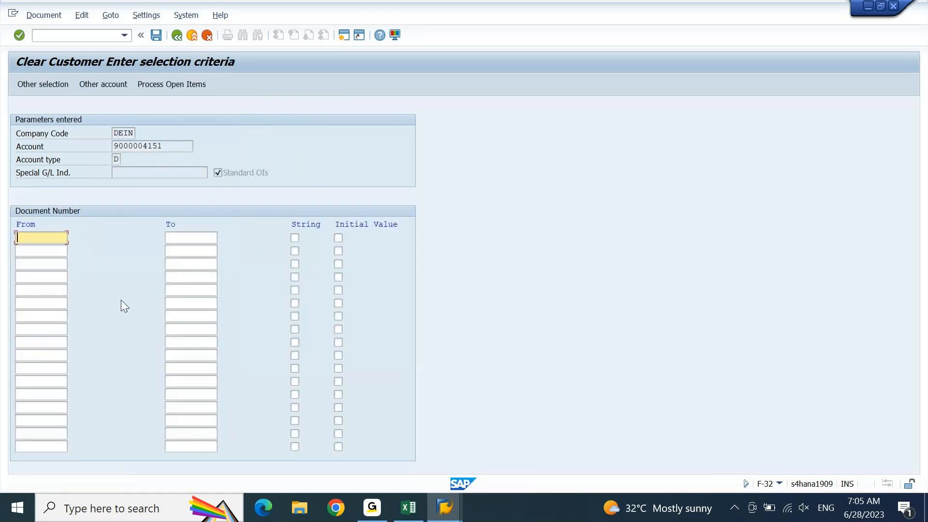
- Copy the five document numbers of D-MART's open items as a block from Customer Line Item Display
left_click(438, 507)
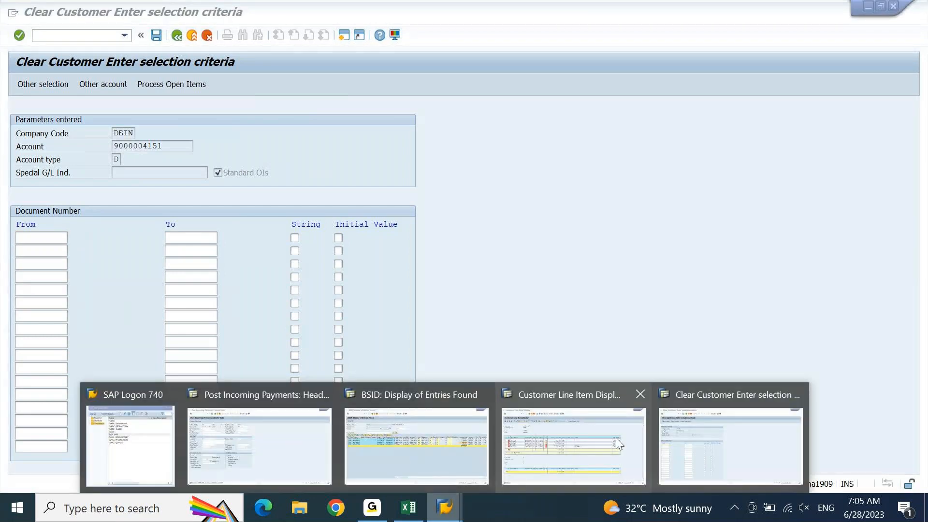
left_click(581, 445)
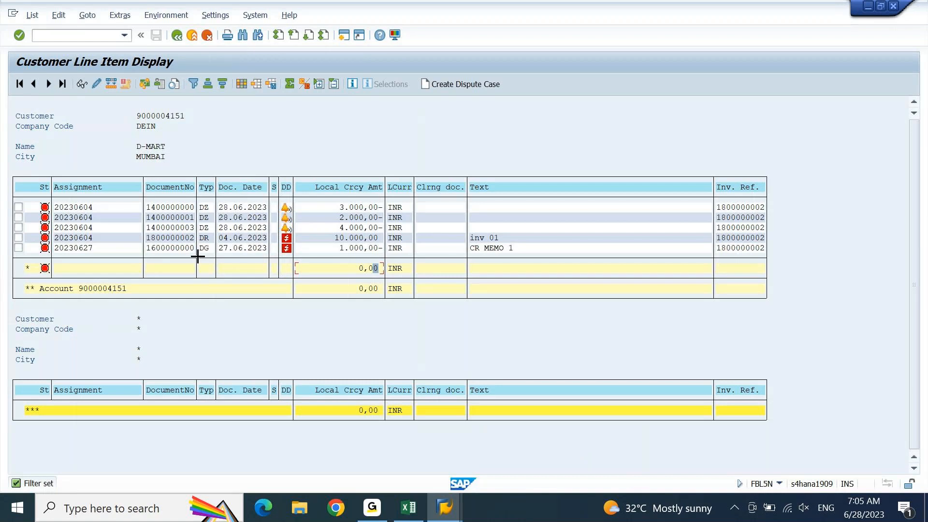
key("ctrl+y")
left_click_drag(145, 207, 197, 250)
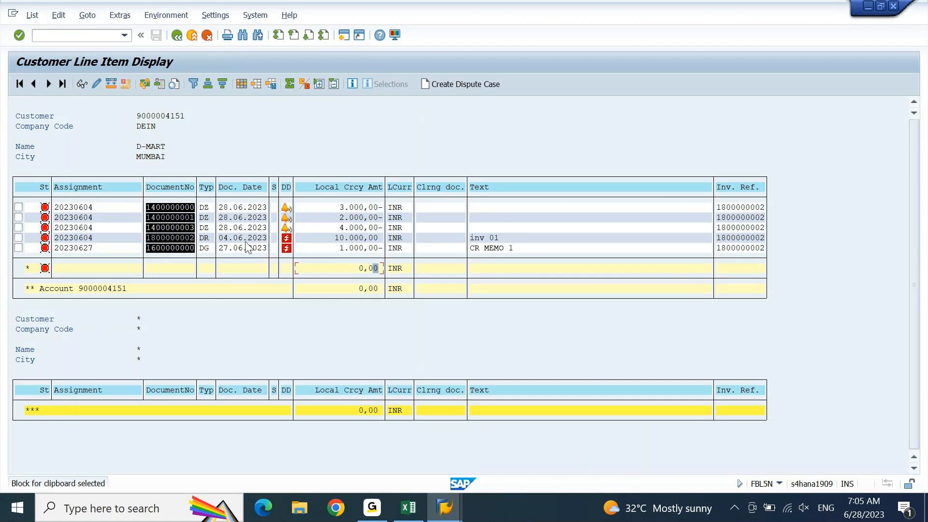
key("ctrl+c")
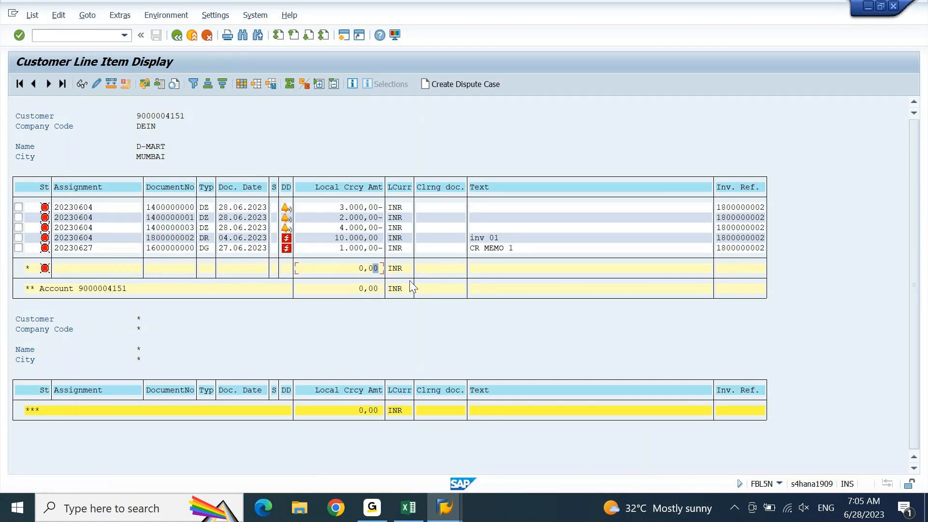
- Paste the copied document numbers into the From column of the F-32 selection criteria and process the open items
left_click(444, 508)
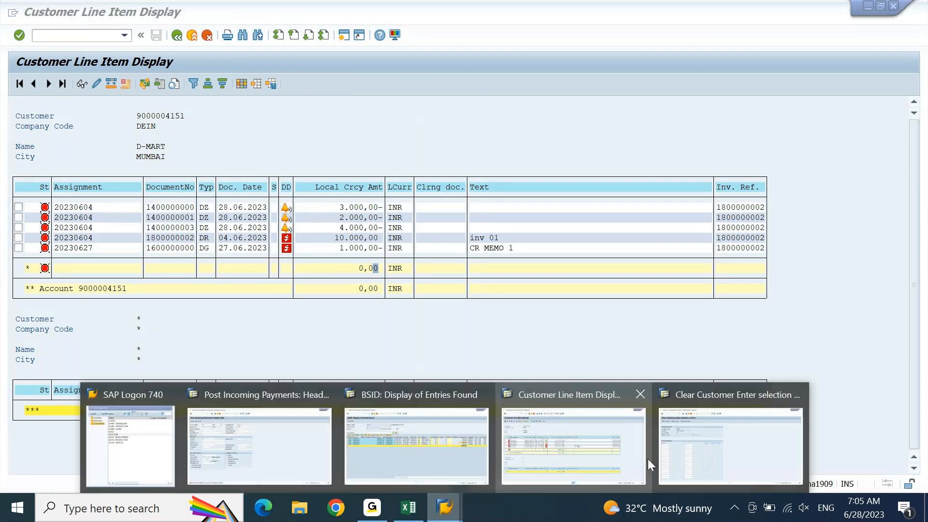
left_click(714, 452)
key("ctrl+v")
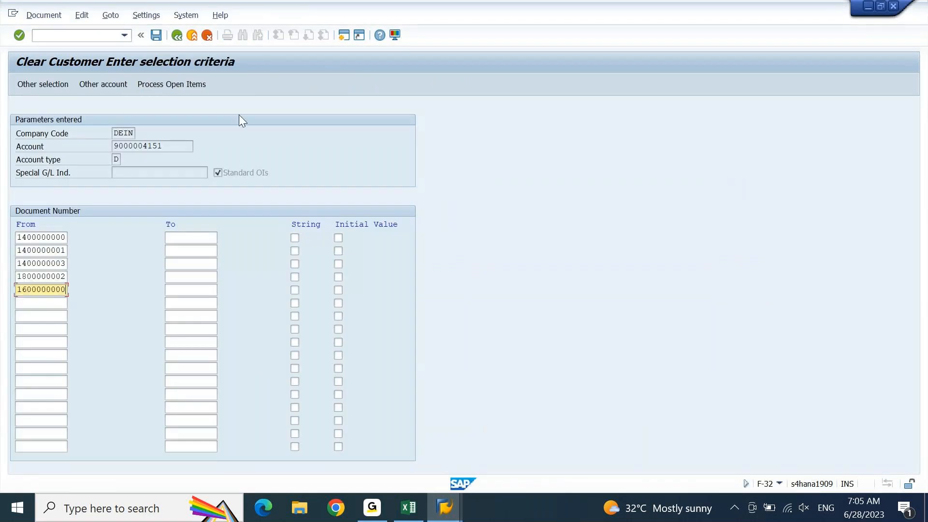
left_click(198, 88)
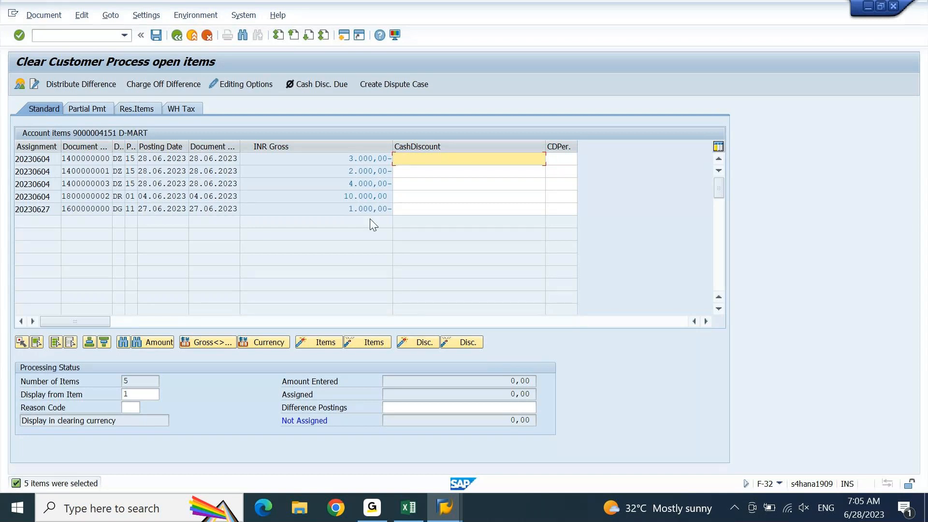
- Check the entered and assigned amounts, simulate the clearing document and view its General Ledger simulation
left_click(501, 381)
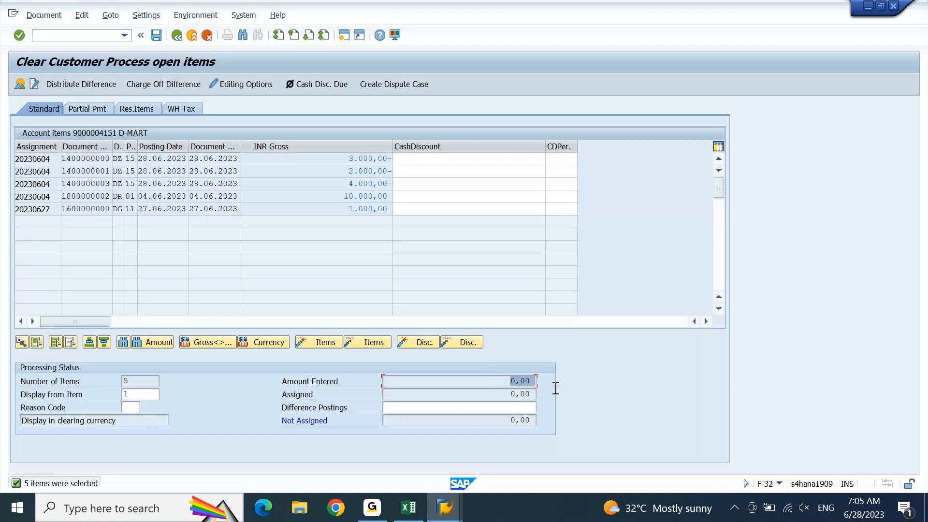
left_click(536, 394)
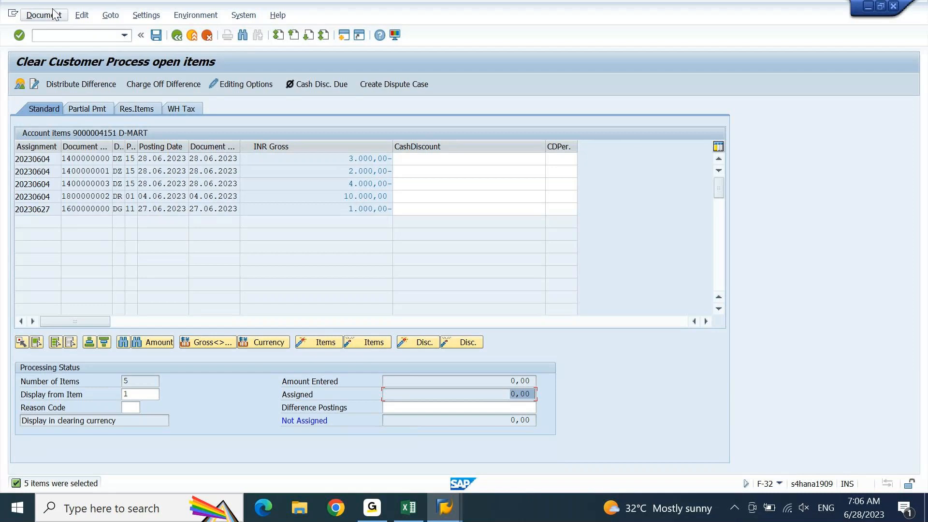
left_click_drag(52, 8, 52, 16)
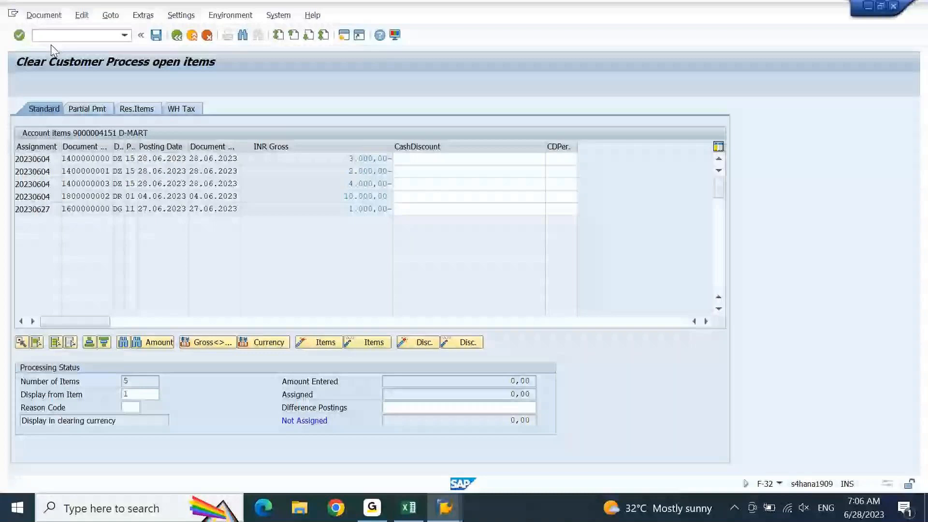
left_click(44, 15)
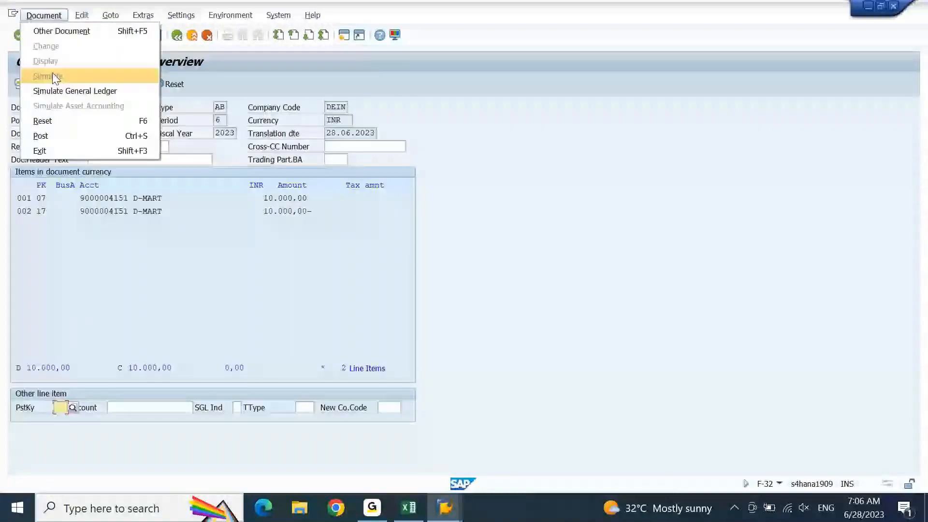
left_click(54, 93)
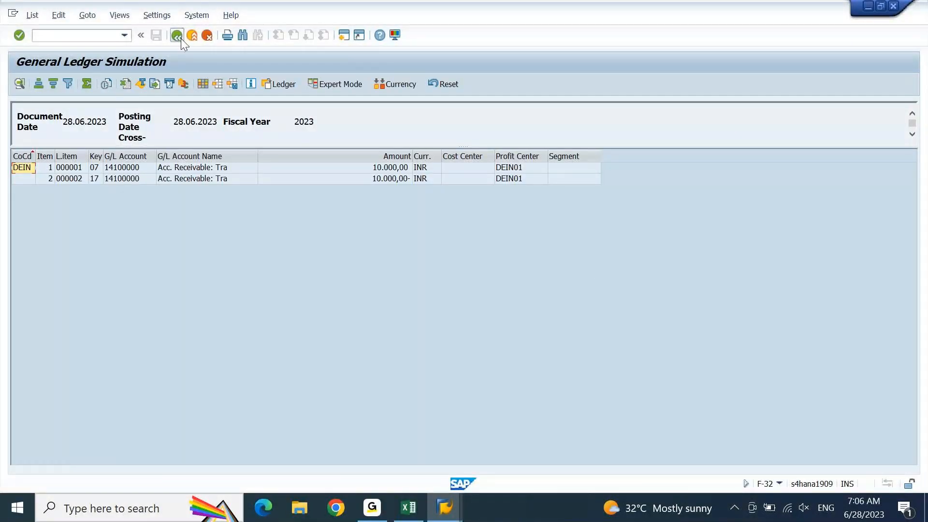
left_click(180, 39)
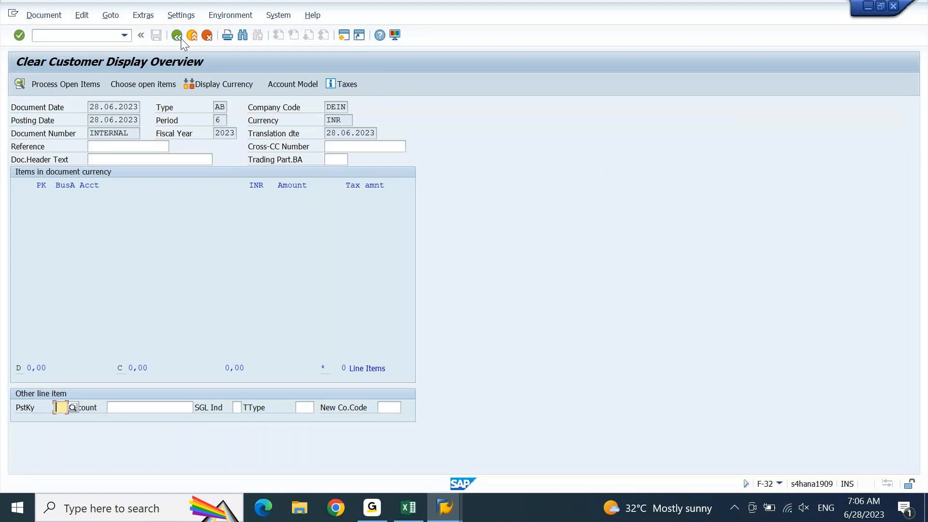
- Simulate the clearing document again from the overview and post it
left_click(44, 15)
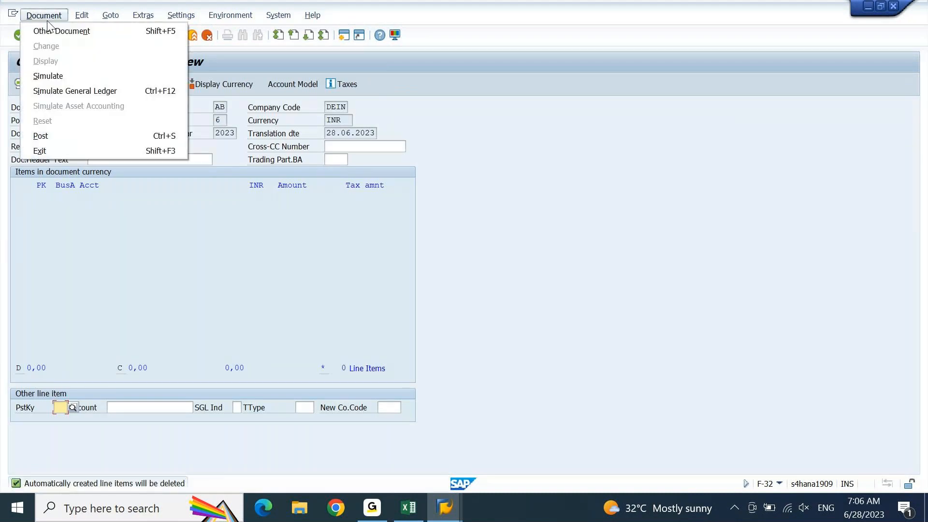
left_click(44, 77)
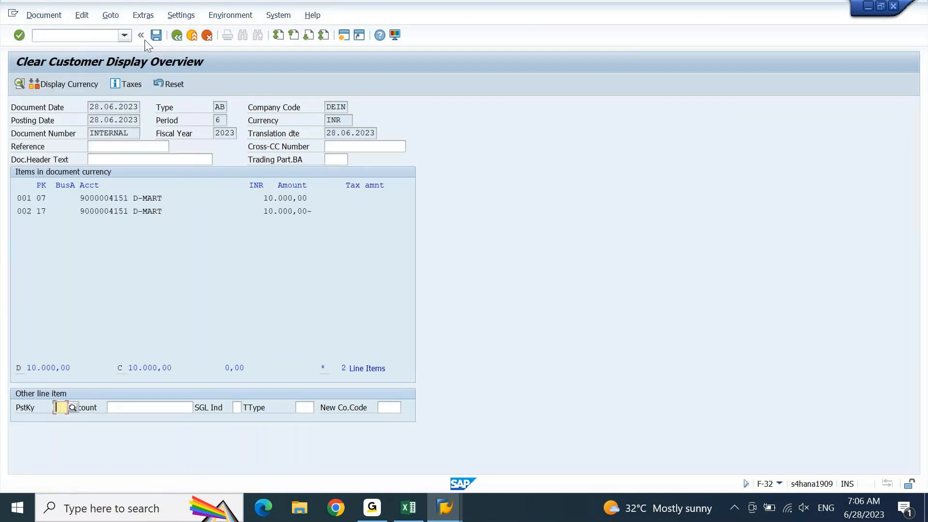
left_click(156, 34)
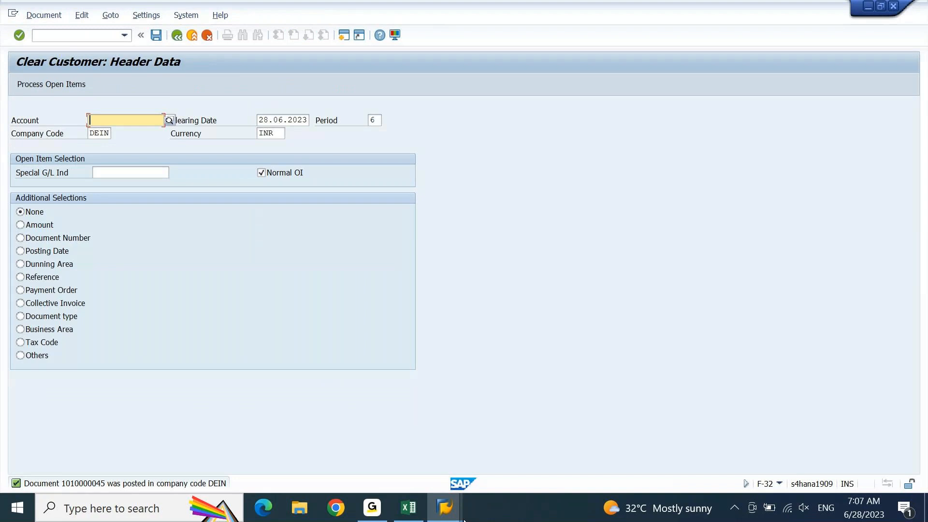
- Switch to the BSID entries session, refresh the open items list and return to the table selection
left_click(444, 507)
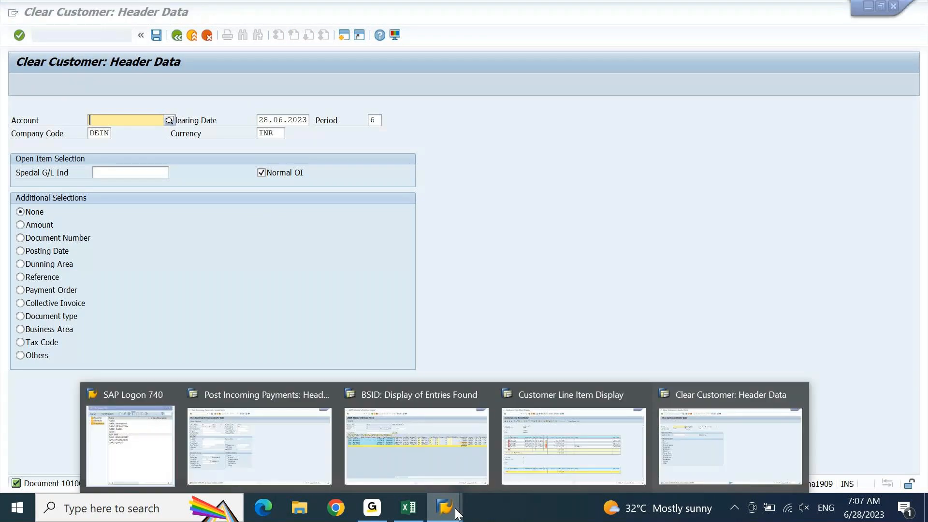
left_click(470, 452)
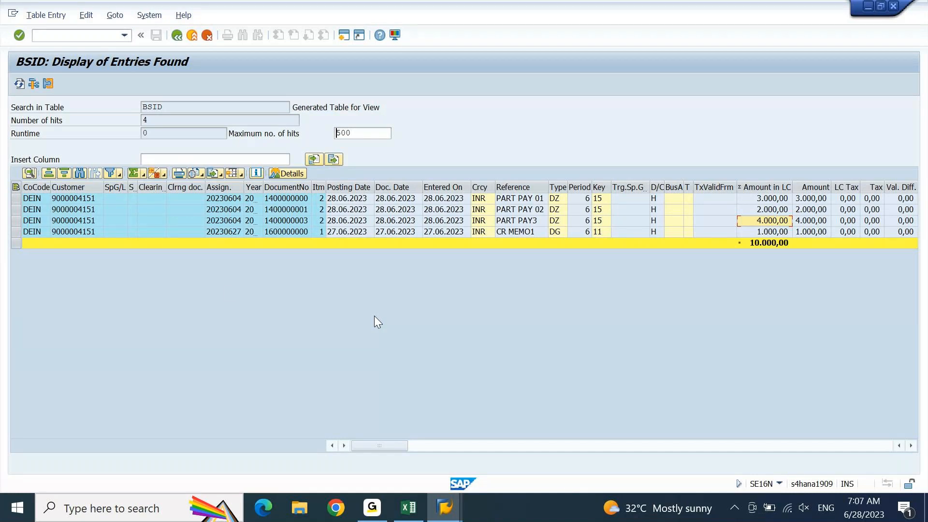
left_click(153, 118)
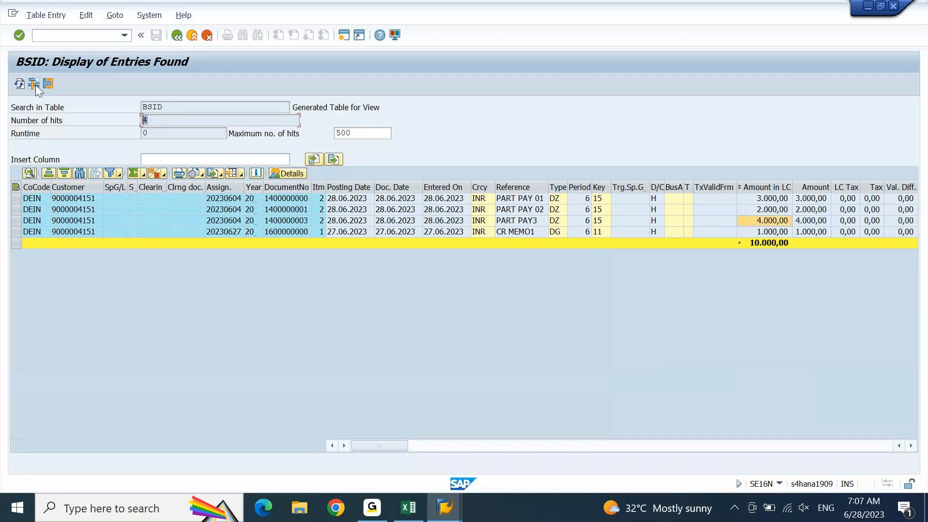
left_click(18, 84)
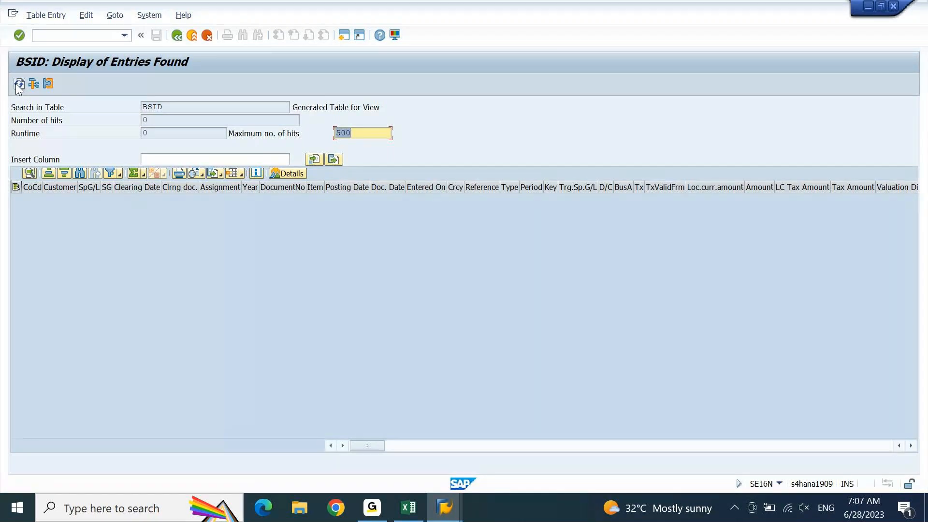
left_click(19, 85)
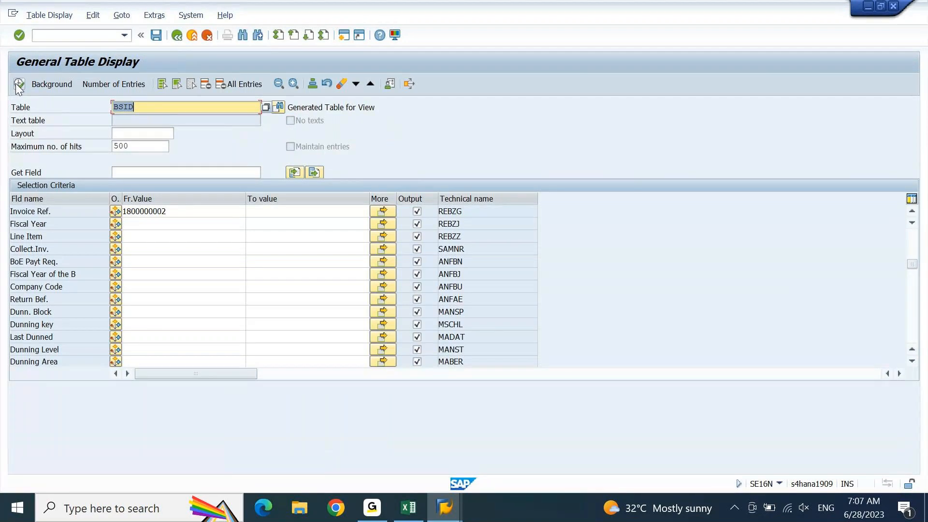
left_click(181, 209)
key("ctrl+c")
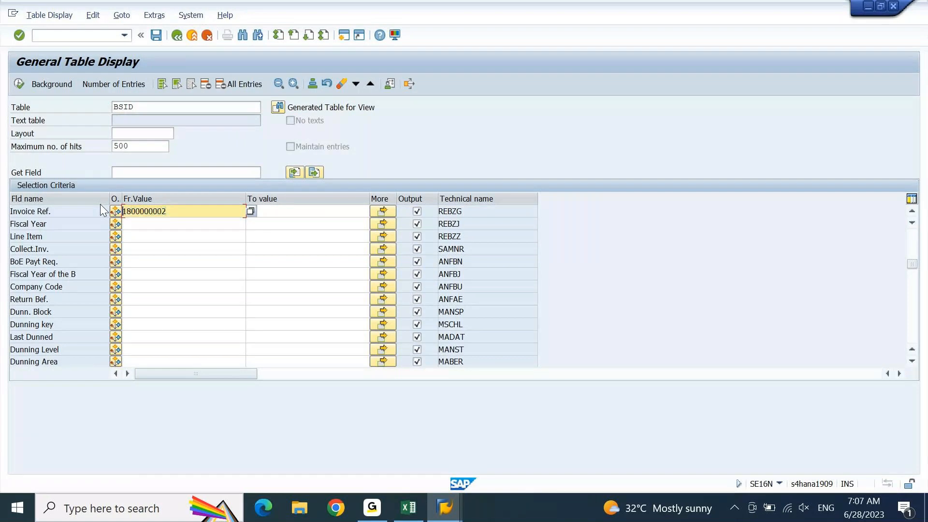
double_click(171, 103)
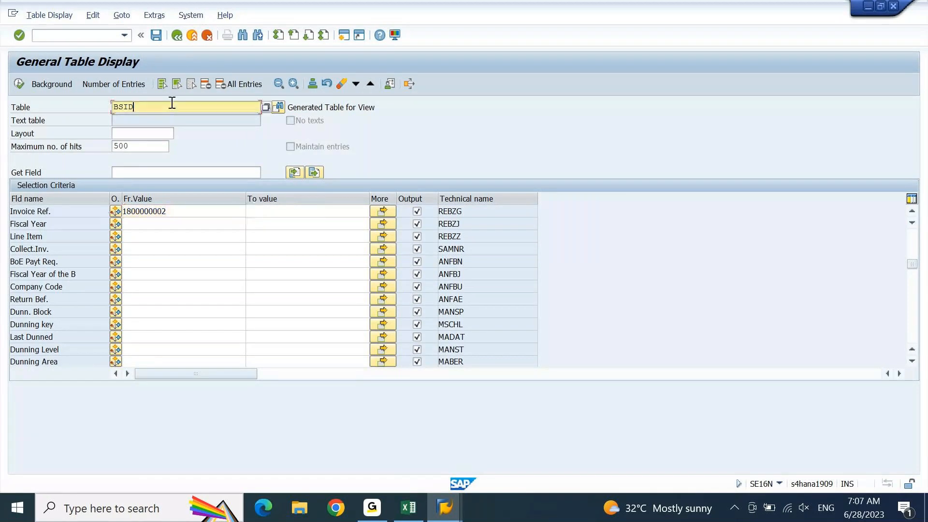
type("BSad")
key("Return")
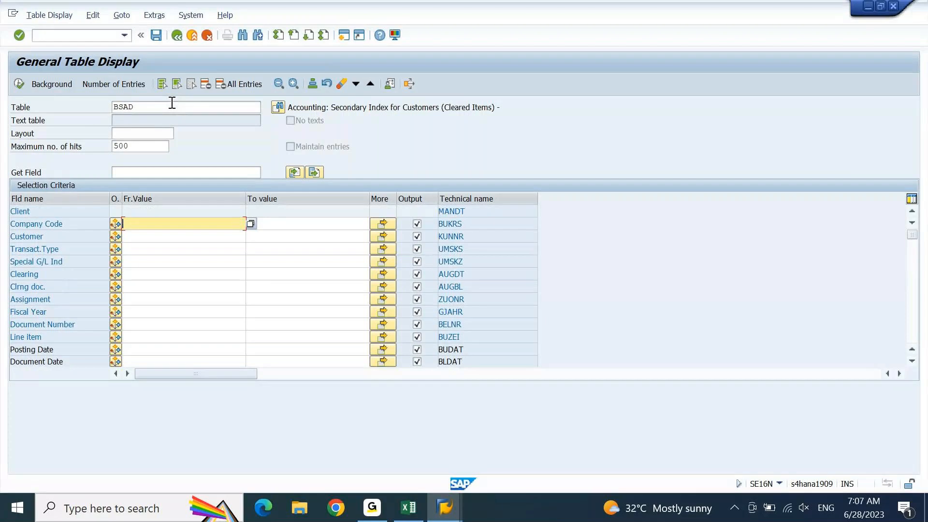
- Restrict the BSAD selection to company code dein and D-MART's customer number
type("d")
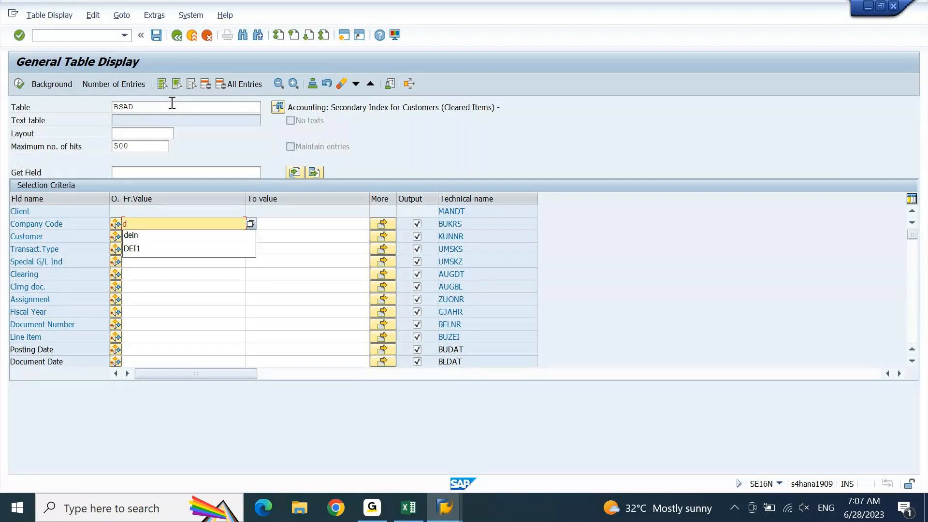
key("Down")
key("Return")
key("Down")
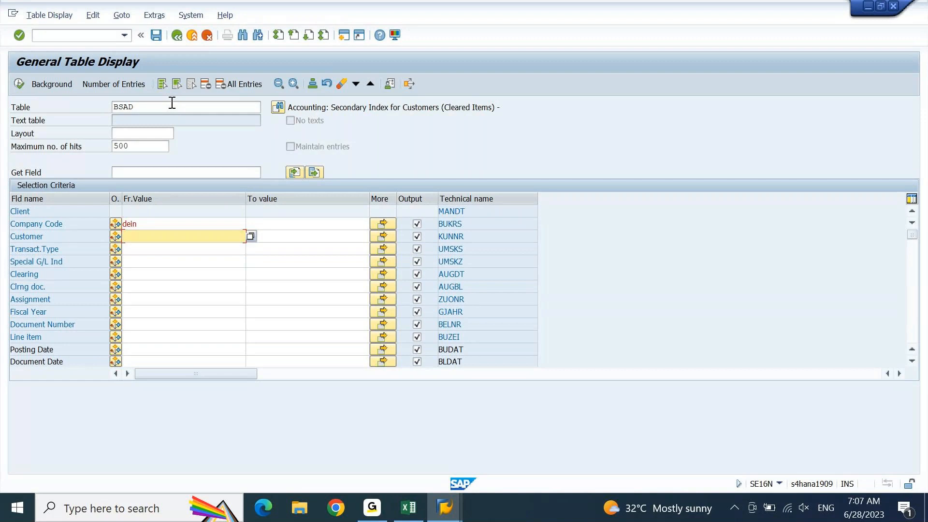
key("Down")
key("Down")
key("Down")
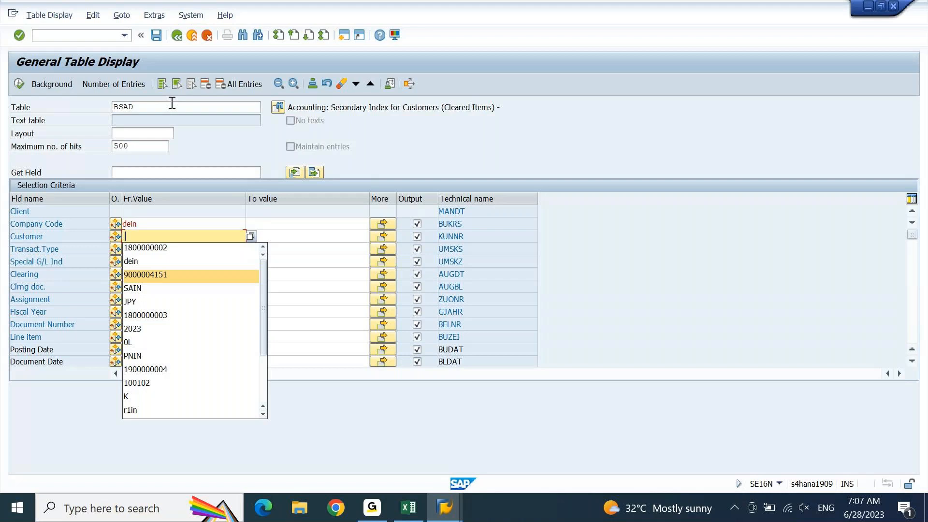
key("Return")
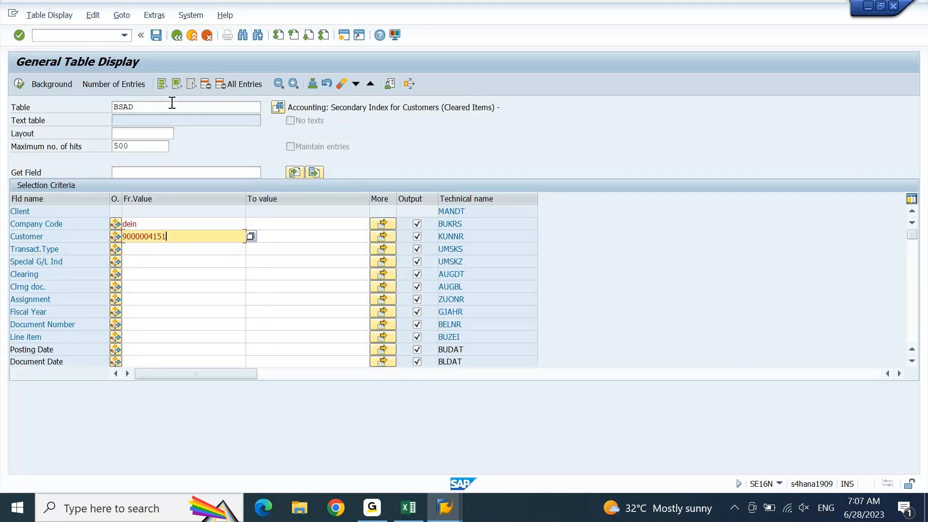
key("ctrl+f")
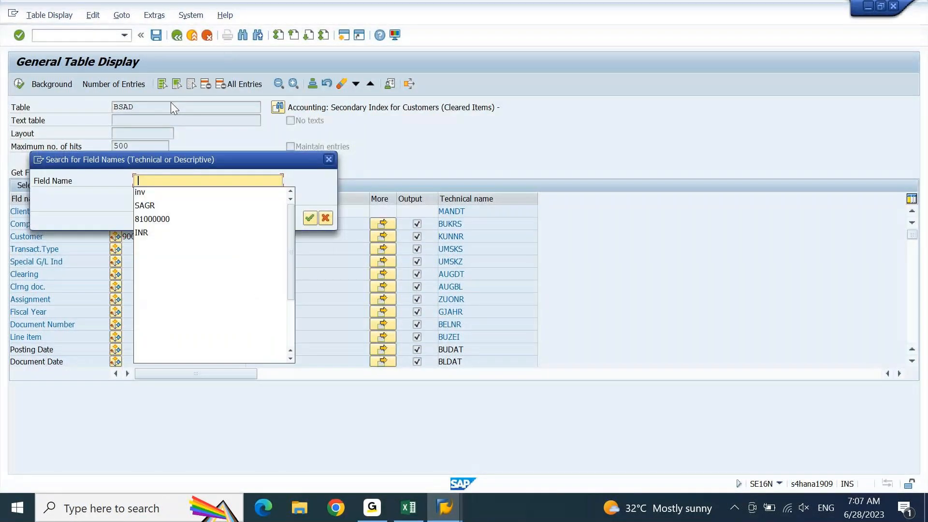
key("Down")
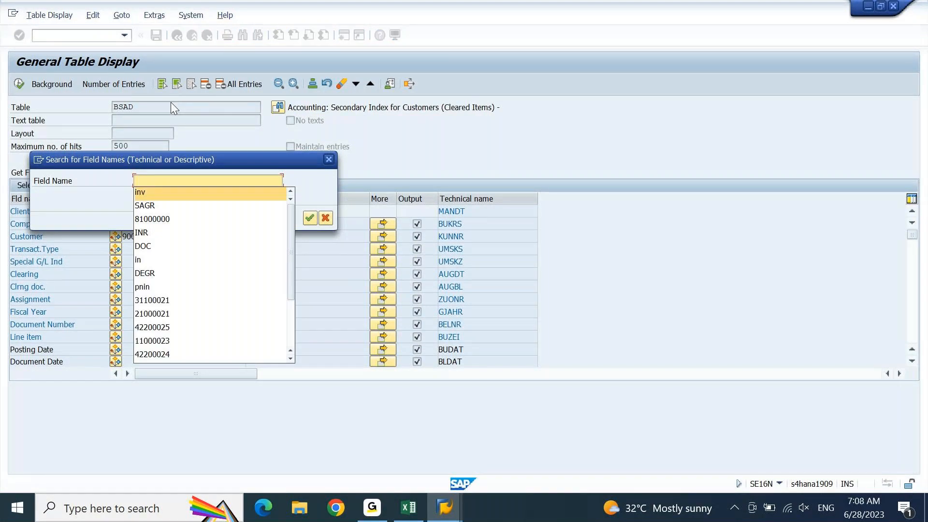
key("Escape")
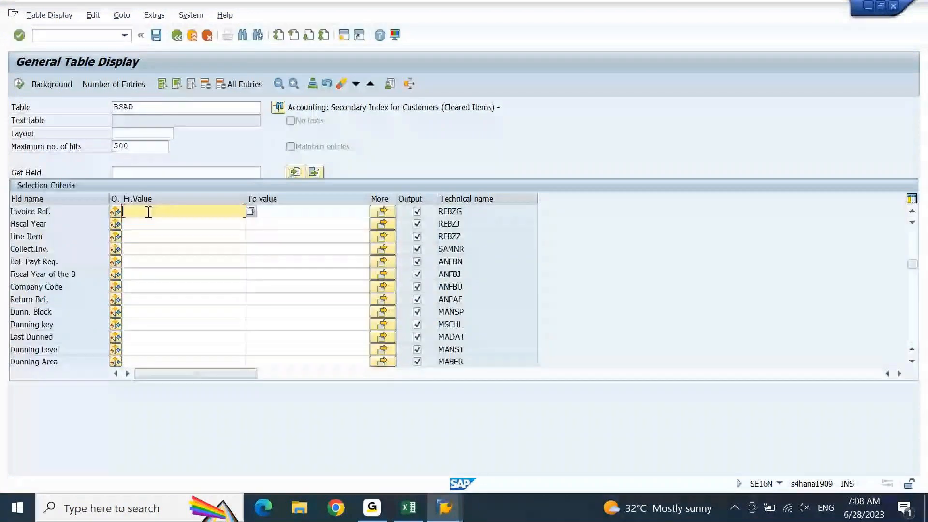
left_click(149, 213)
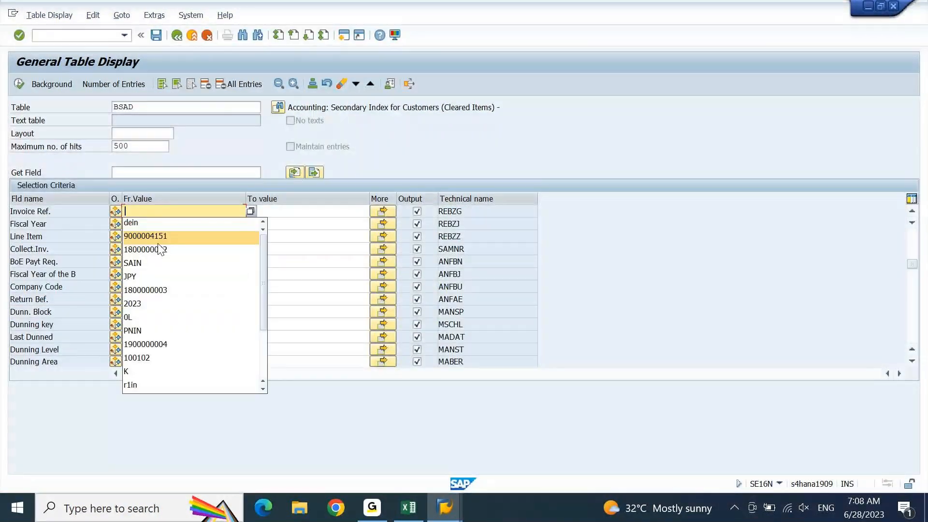
left_click(159, 249)
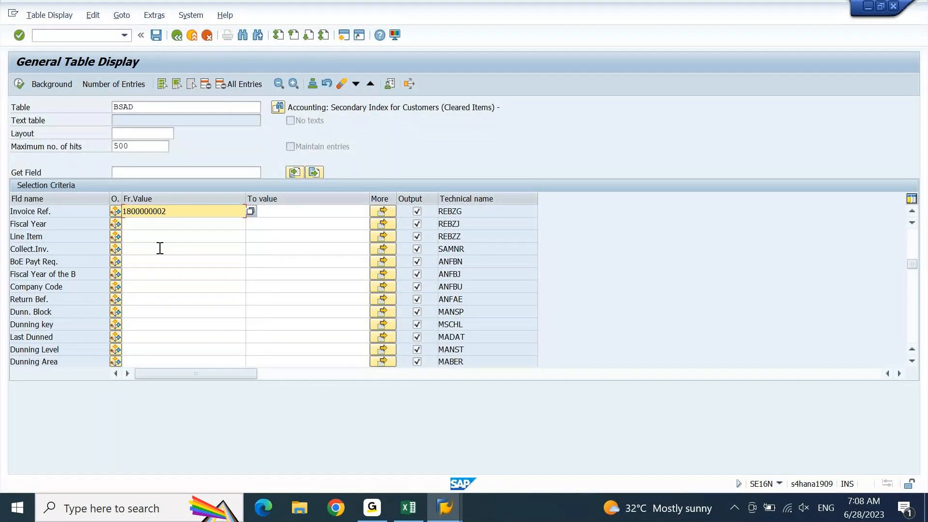
left_click(22, 83)
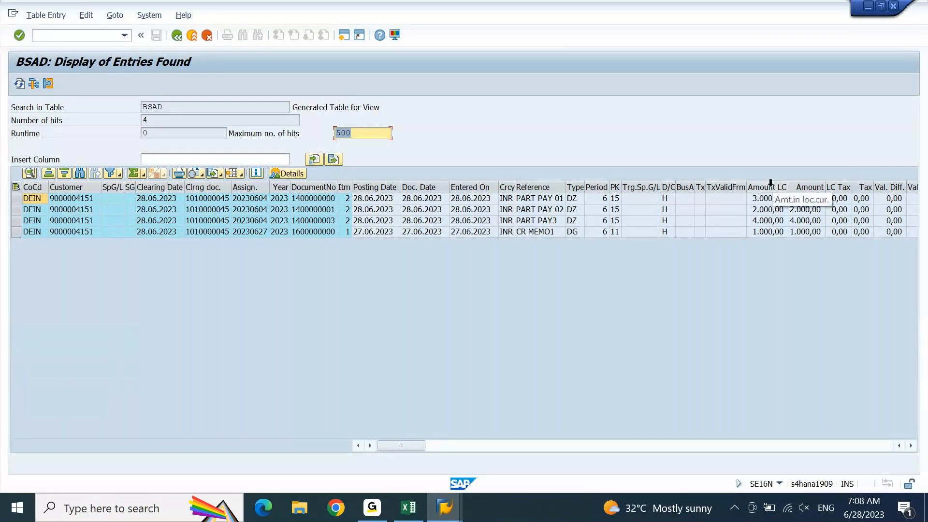
- Total the local currency amount column of the cleared items and widen it to show the full figures
left_click(771, 187)
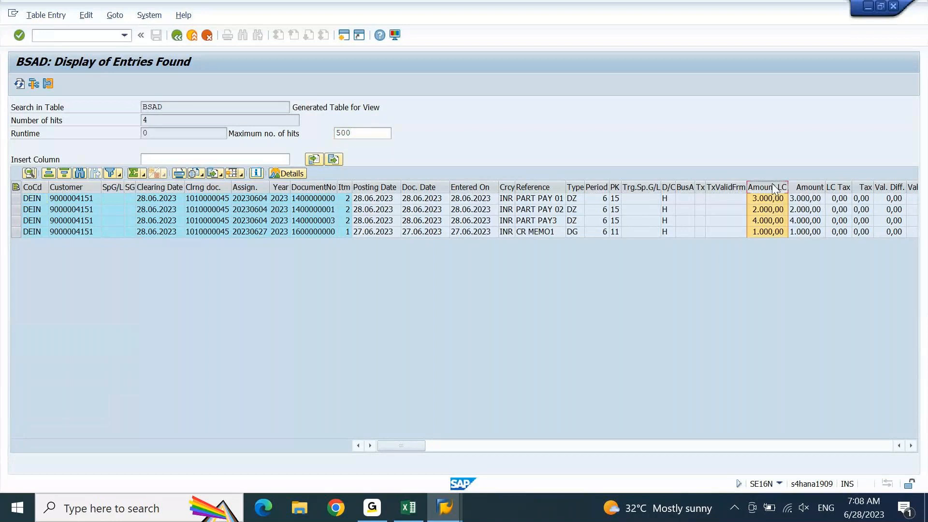
left_click(133, 174)
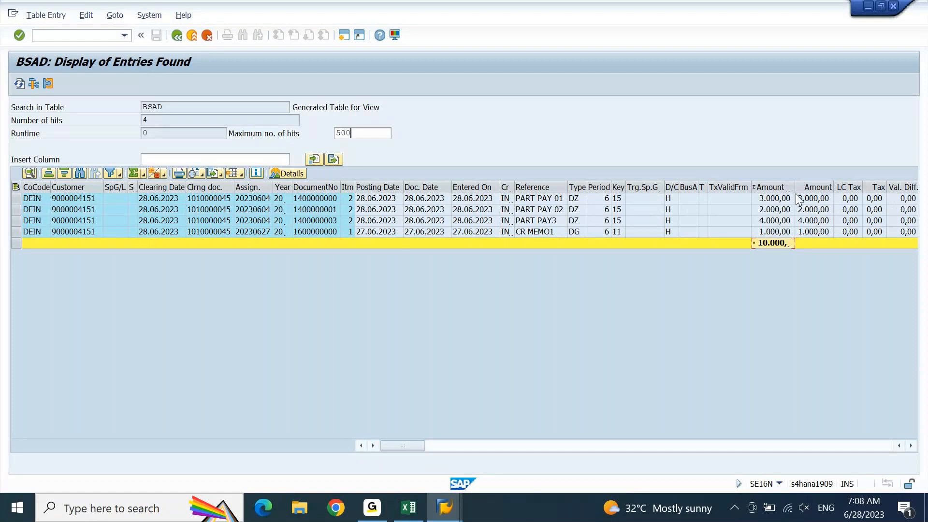
left_click_drag(795, 187, 809, 186)
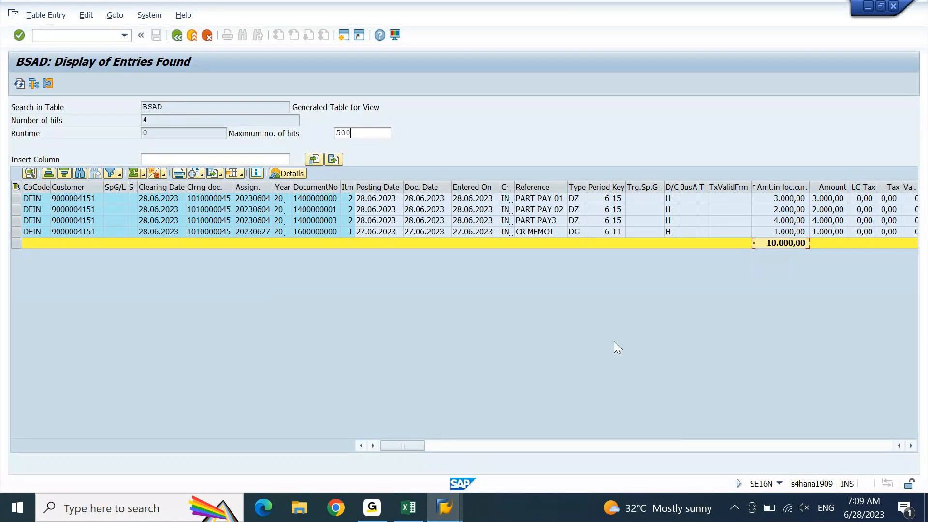
left_click(433, 520)
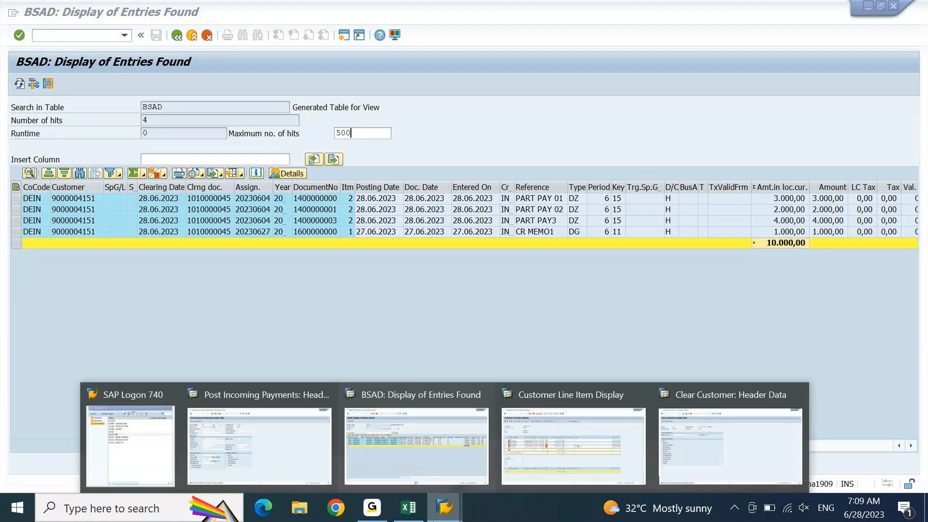
left_click(742, 454)
left_click(77, 35)
type("/nfbra")
key("Return")
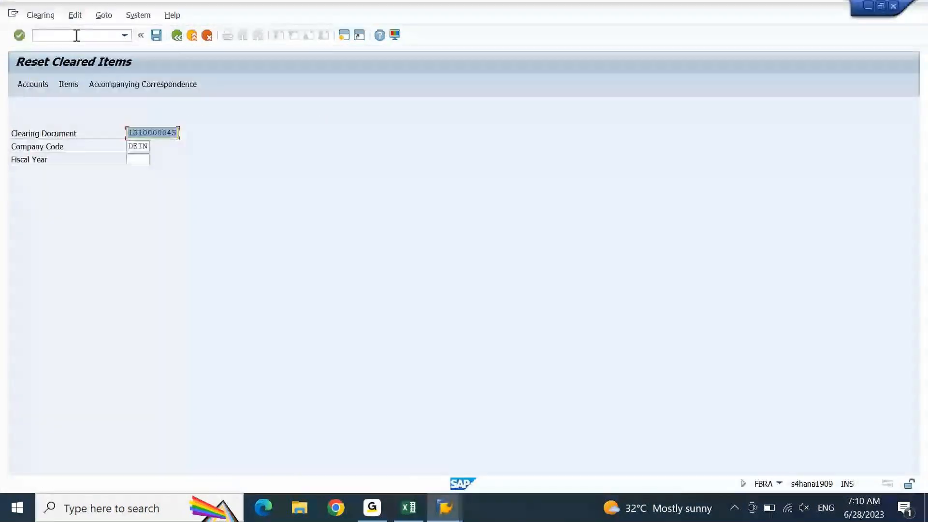
key("Return")
- View the accounts included in the clearing document and close the list
left_click(31, 83)
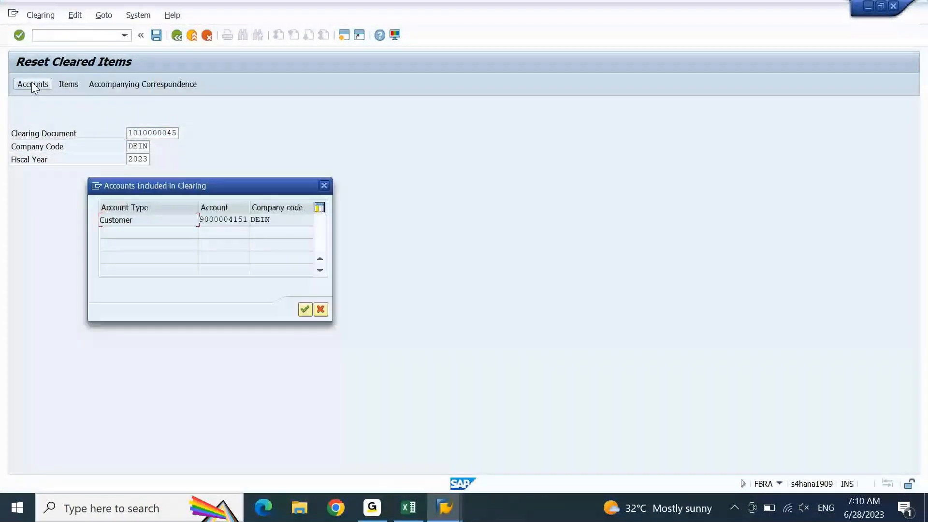
left_click_drag(281, 185, 634, 129)
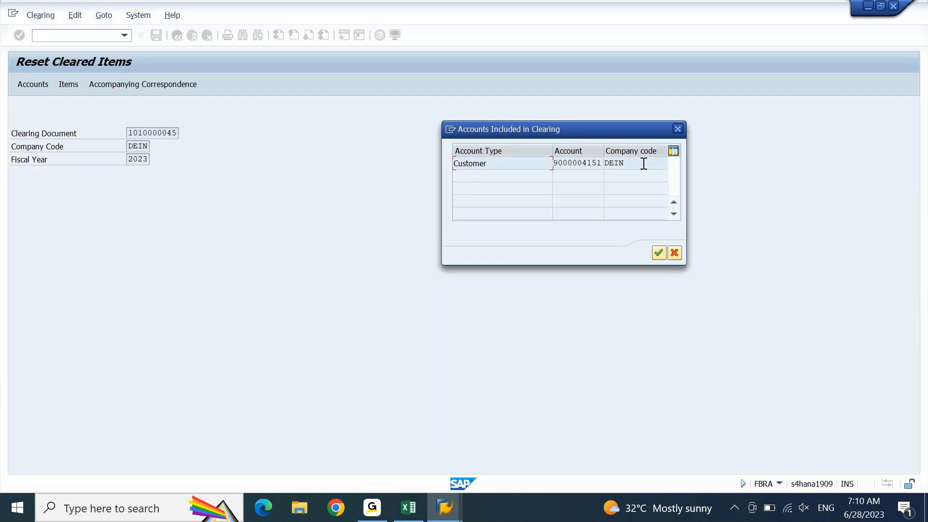
left_click(677, 132)
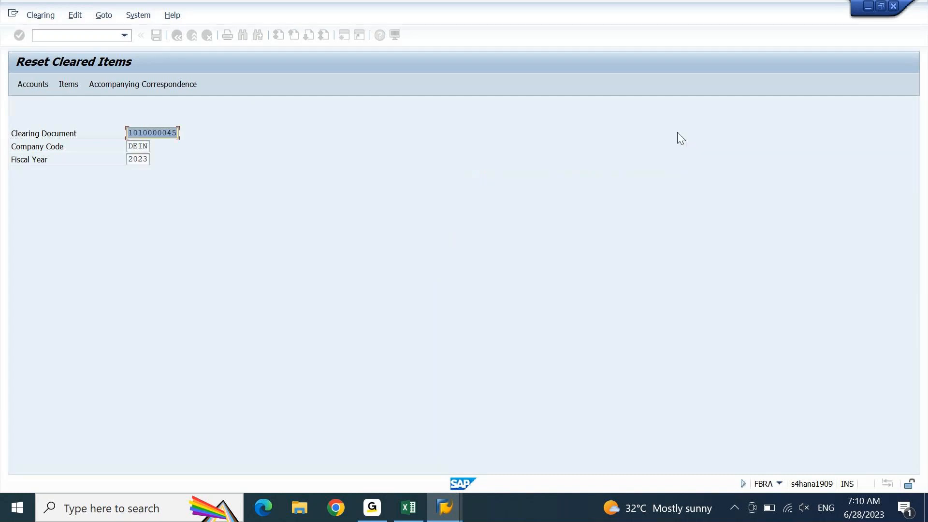
- Display the items of the clearing document, mark the two AB lines for review and leave without resetting the clearing
left_click(74, 84)
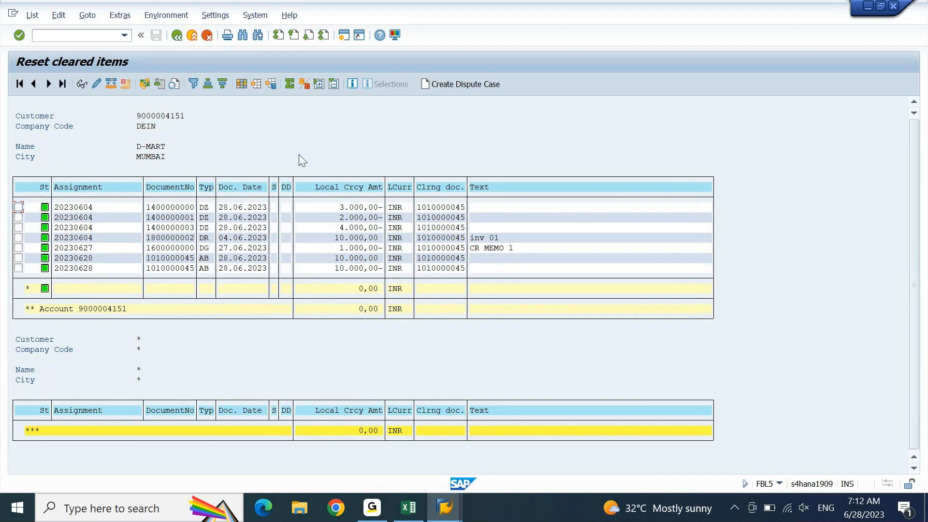
left_click(457, 207)
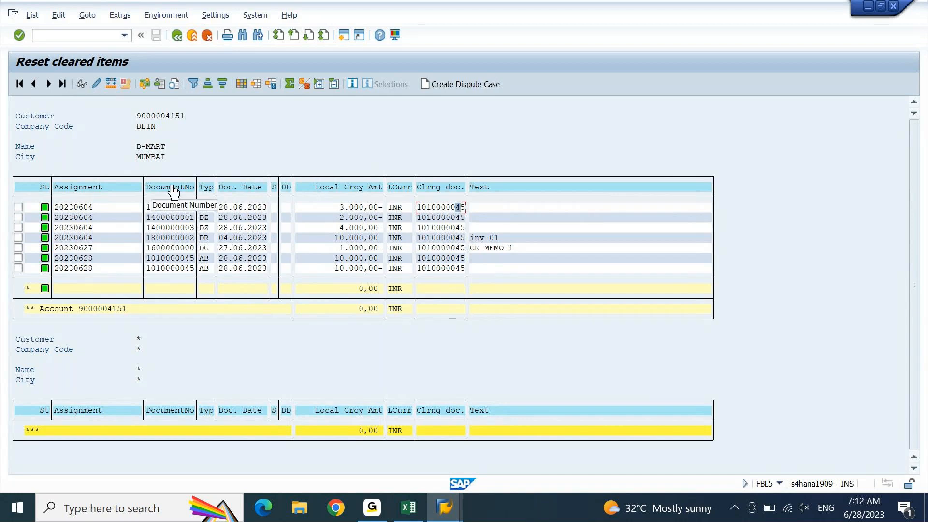
left_click(163, 259)
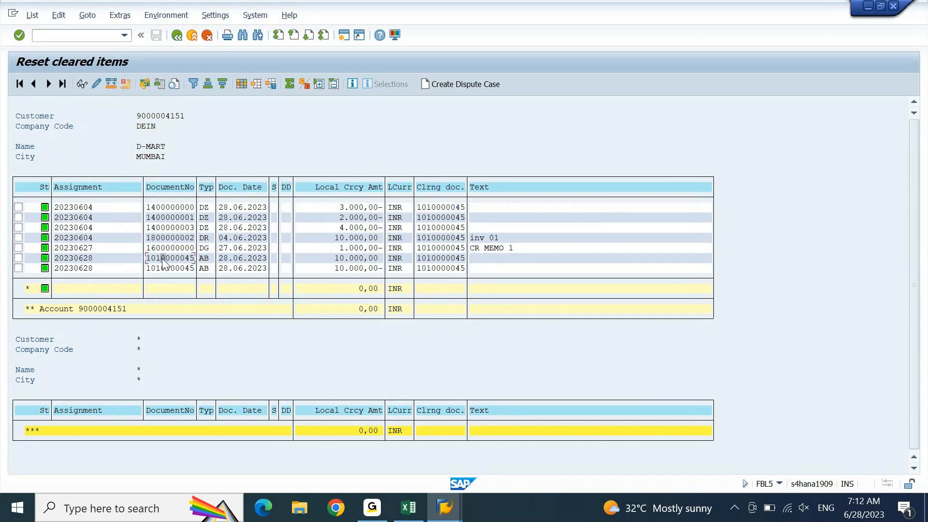
left_click_drag(162, 258, 151, 254)
left_click_drag(56, 255, 516, 272)
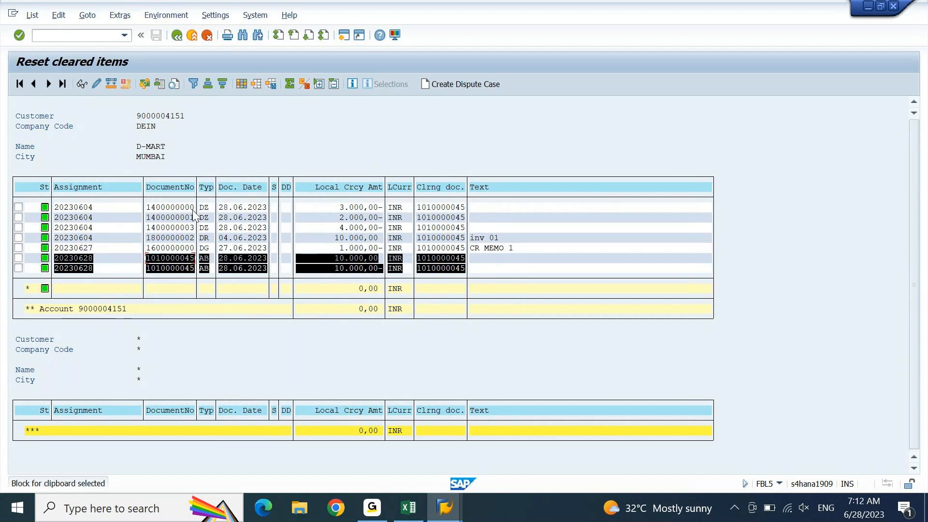
left_click(521, 341)
key("F3")
key("F3")
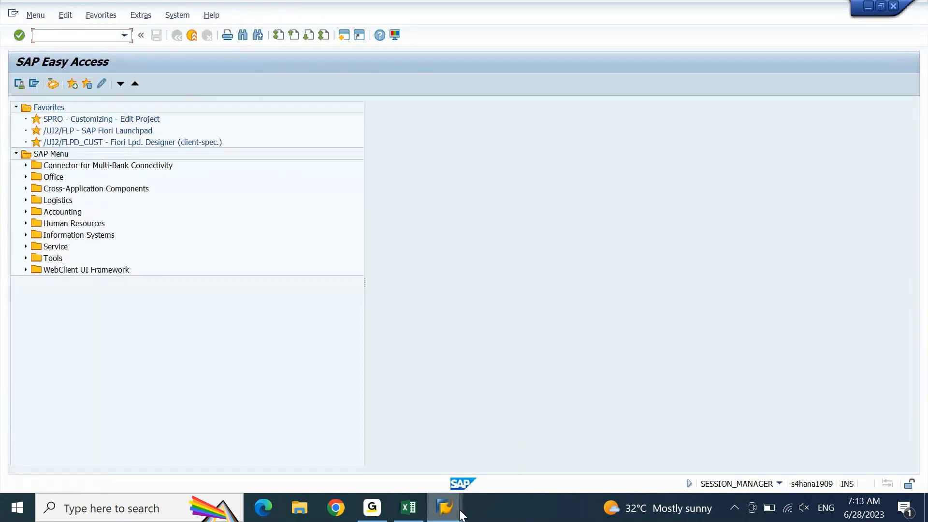
- Compare D-MART's line items in Customer Line Item Display with the cleared entries in the BSAD session
left_click(444, 508)
left_click(554, 439)
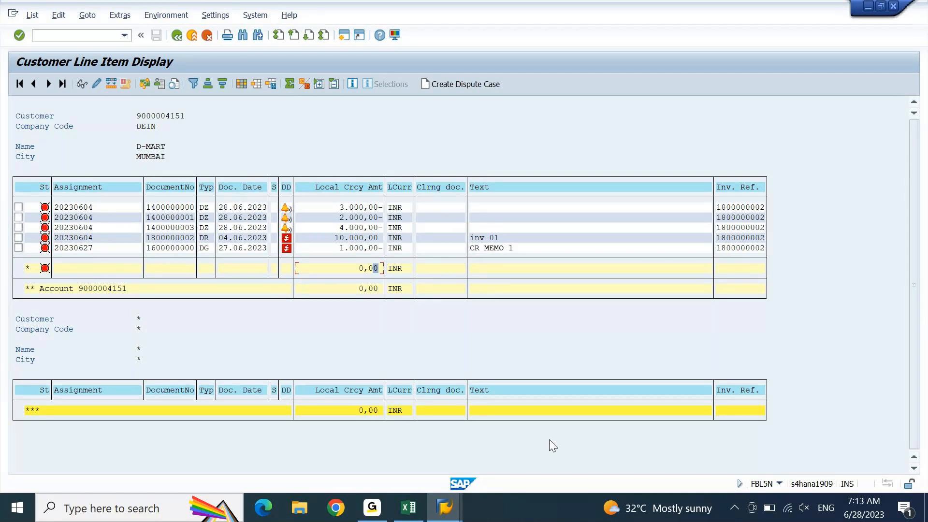
left_click(444, 505)
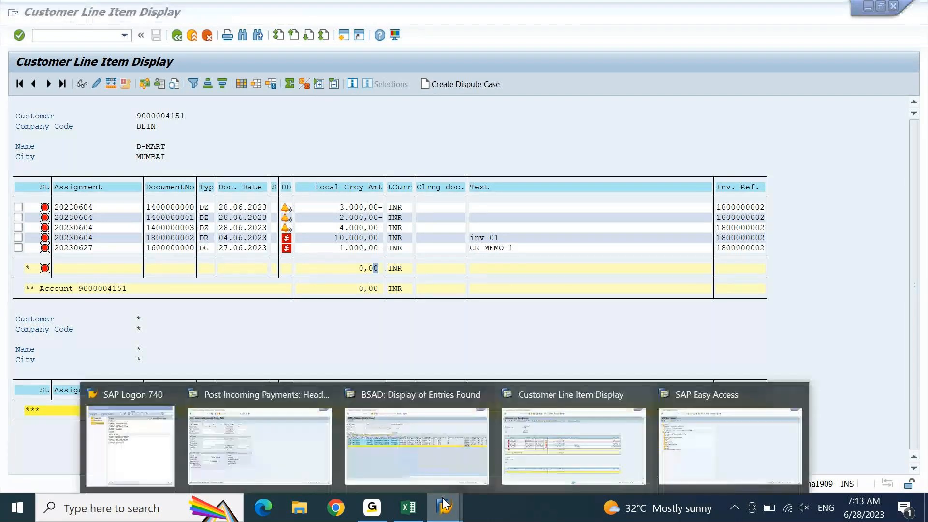
left_click(472, 432)
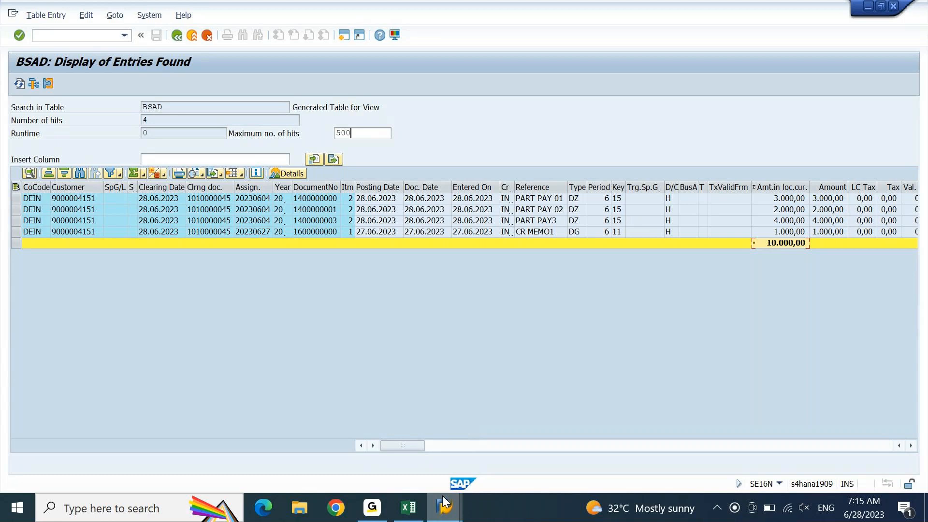
- Switch to the Excel workbook and review the list of customer payment types down to cell A2679
left_click(408, 507)
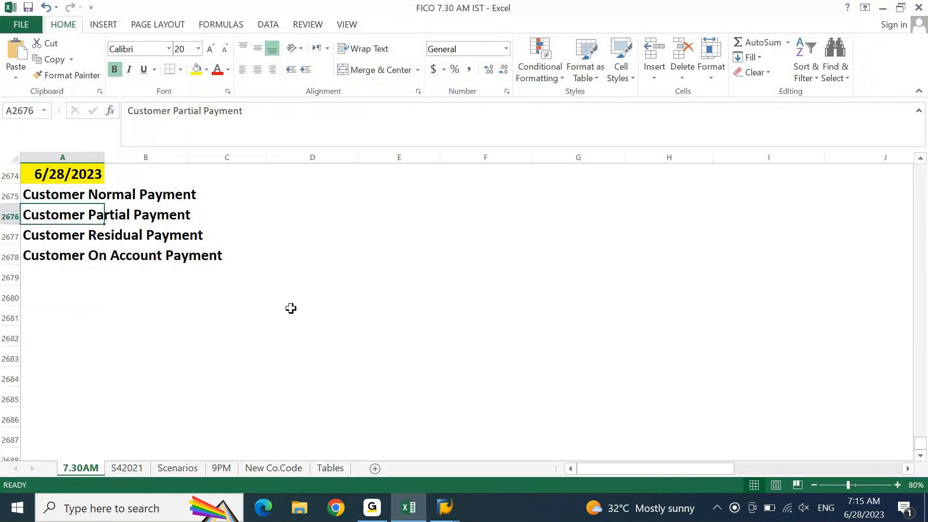
key("Down")
key("Down")
key("Down")
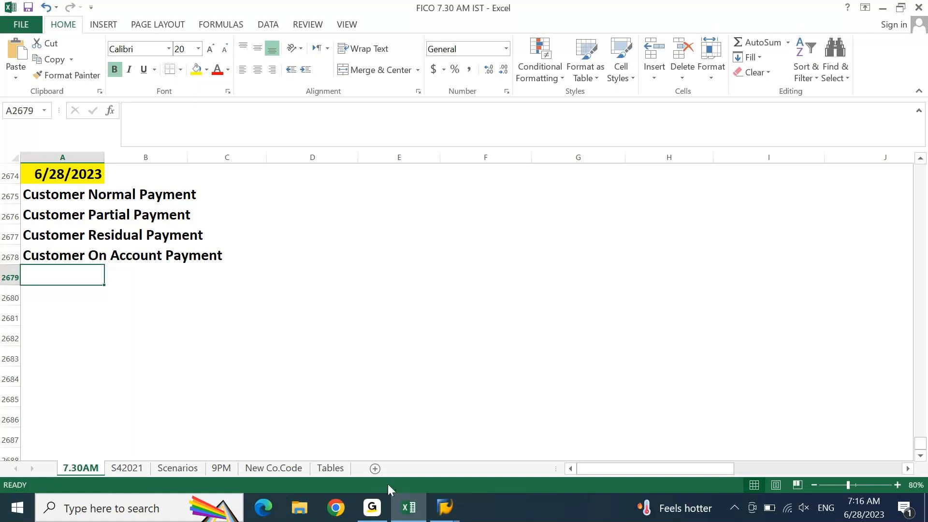
left_click(379, 513)
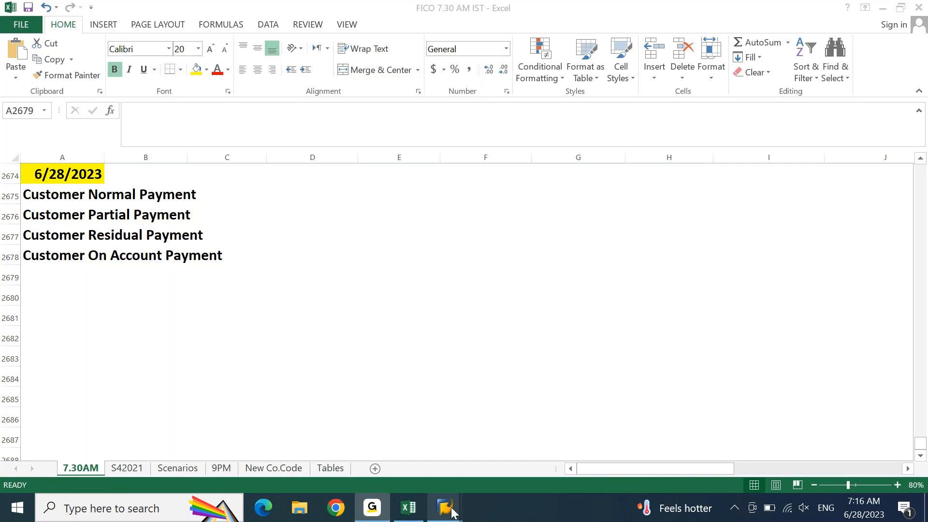
mouse_move(452, 511)
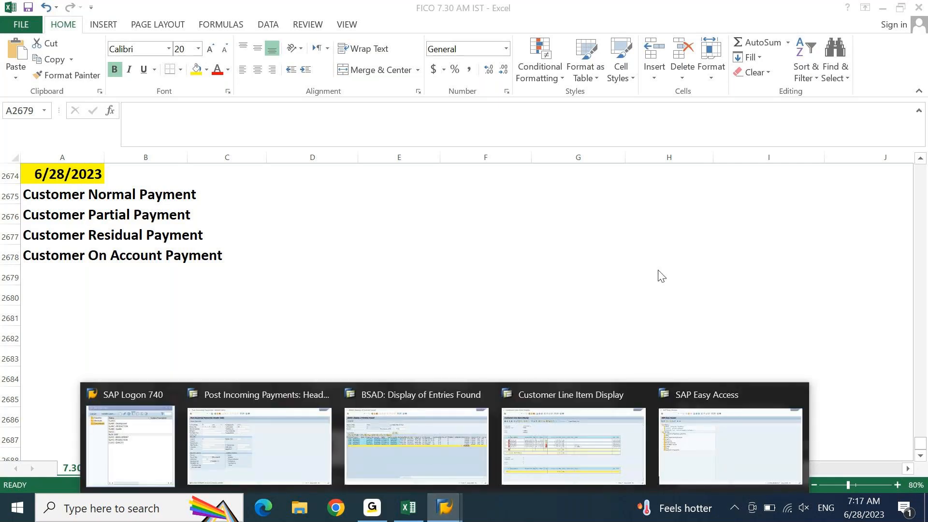